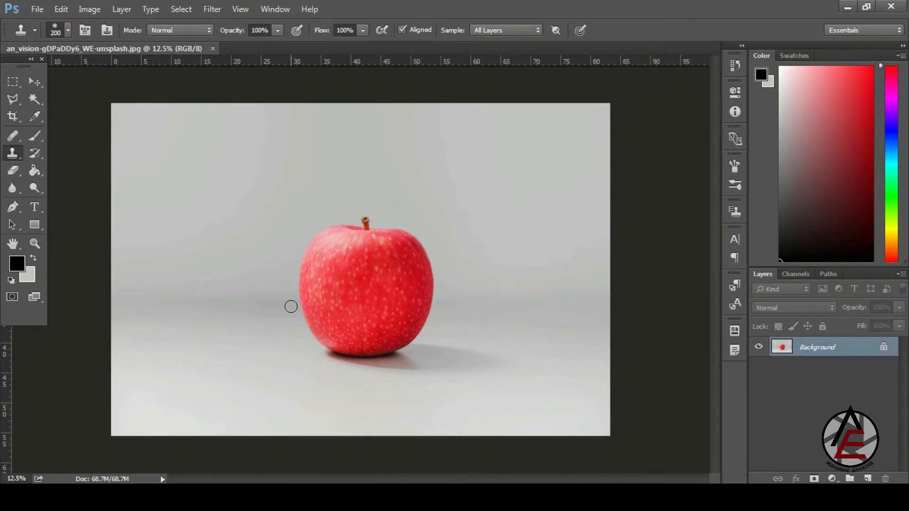
# - Select the Clone Stamp Tool and Alt-click the apple to sample it as the clone source
pyautogui.rightClick(17, 155)
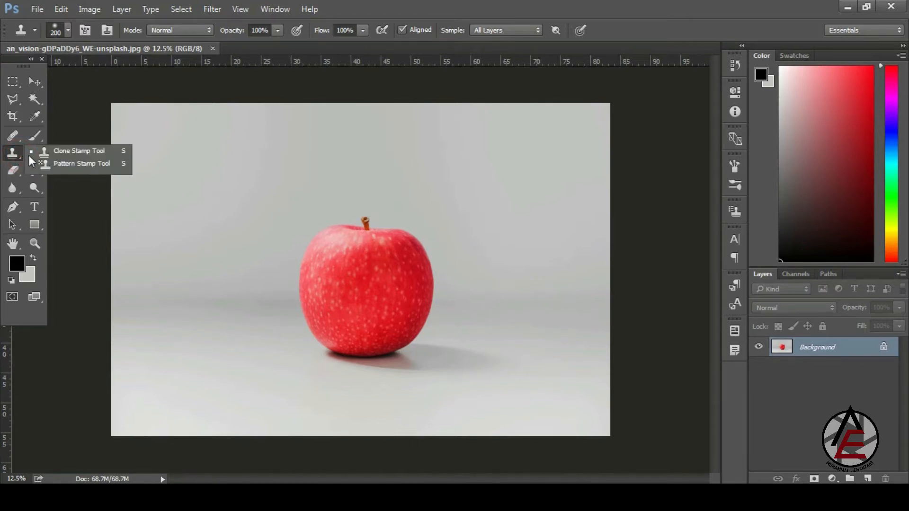
pyautogui.click(58, 155)
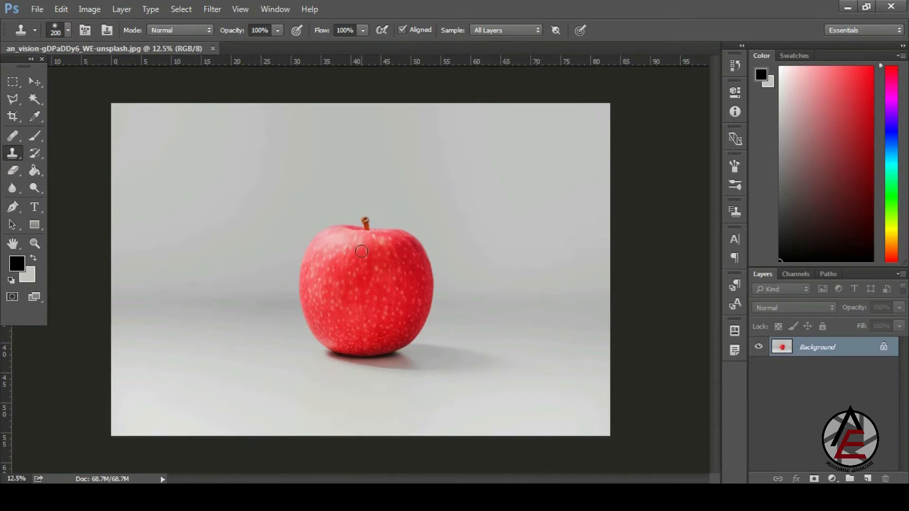
pyautogui.press('alt')
pyautogui.rightClick(13, 138)
pyautogui.click(67, 147)
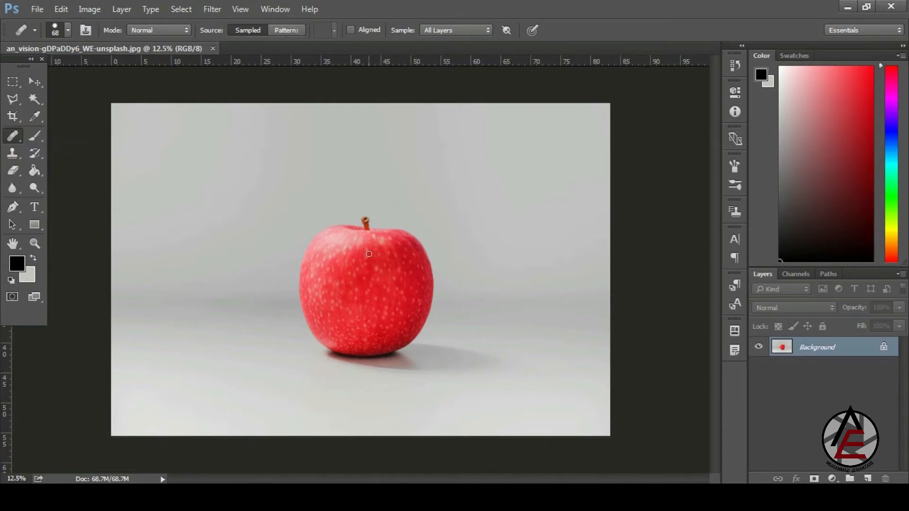
pyautogui.click(18, 155)
pyautogui.rightClick(18, 154)
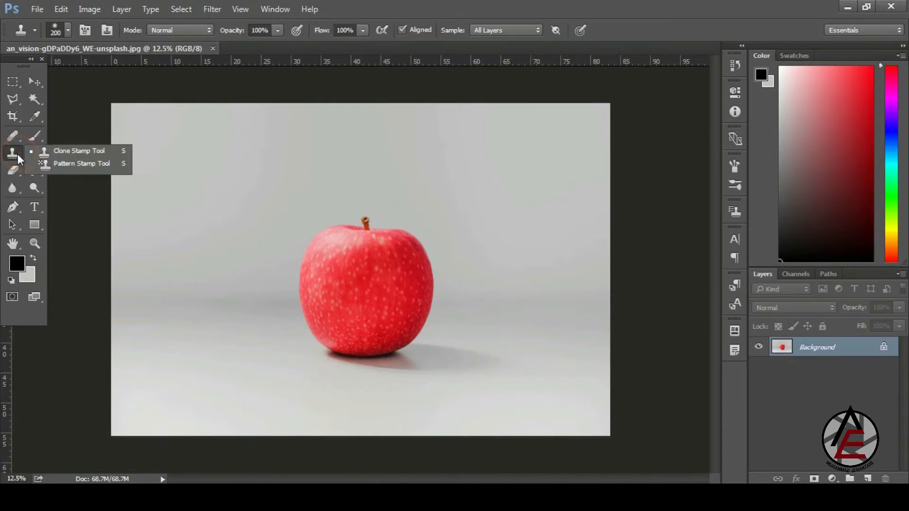
pyautogui.click(57, 155)
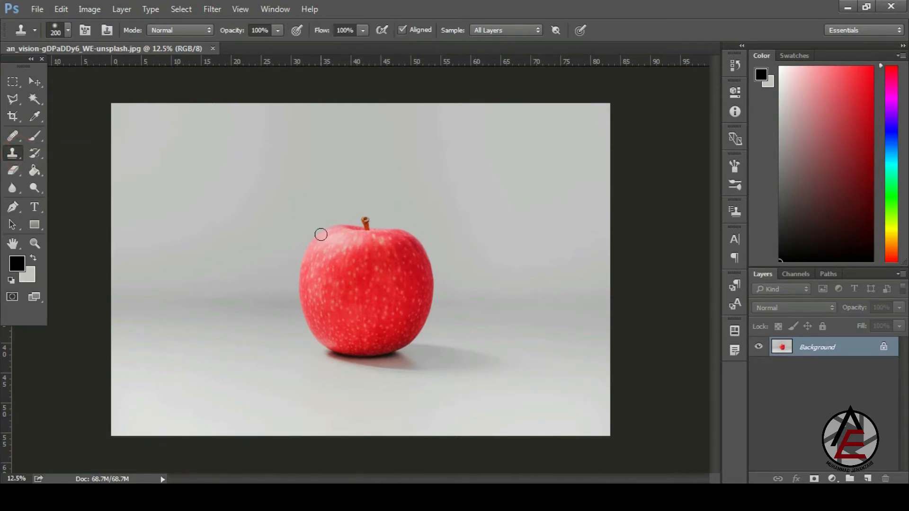
pyautogui.keyDown('alt'); pyautogui.click(368, 271); pyautogui.keyUp('alt')
pyautogui.press(']')
pyautogui.press(']')
pyautogui.press(']')
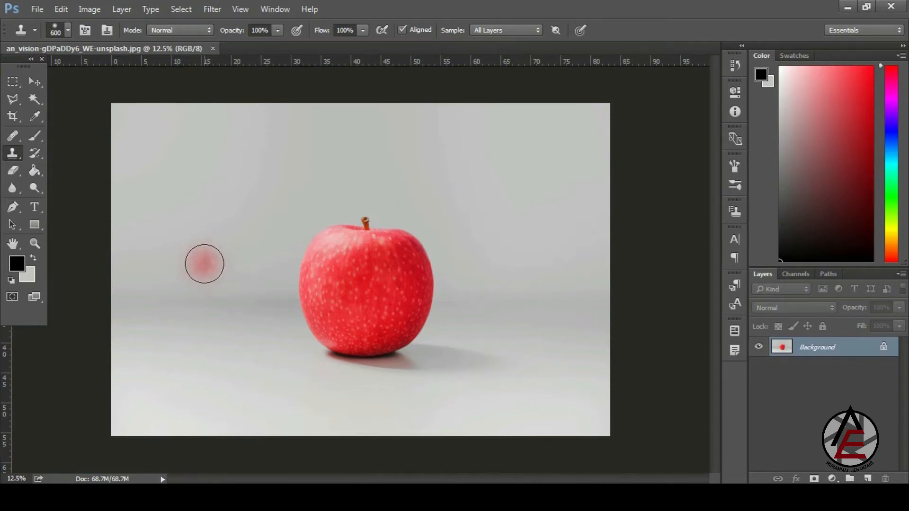
pyautogui.press('[')
pyautogui.press('[')
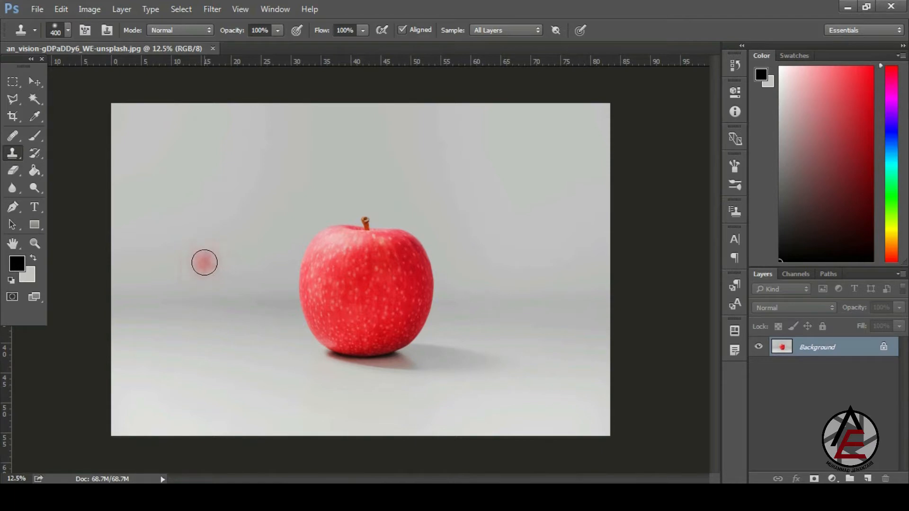
pyautogui.keyDown('alt'); pyautogui.click(363, 266); pyautogui.keyUp('alt')
pyautogui.moveTo(199, 250)
pyautogui.mouseDown()
pyautogui.moveTo(182, 249)
pyautogui.moveTo(185, 257)
pyautogui.moveTo(175, 246)
pyautogui.moveTo(193, 243)
pyautogui.moveTo(204, 254)
pyautogui.moveTo(203, 239)
pyautogui.moveTo(185, 257)
pyautogui.moveTo(164, 247)
pyautogui.moveTo(159, 260)
pyautogui.moveTo(171, 273)
pyautogui.moveTo(190, 271)
pyautogui.moveTo(183, 279)
pyautogui.moveTo(217, 258)
pyautogui.moveTo(199, 254)
pyautogui.mouseUp()
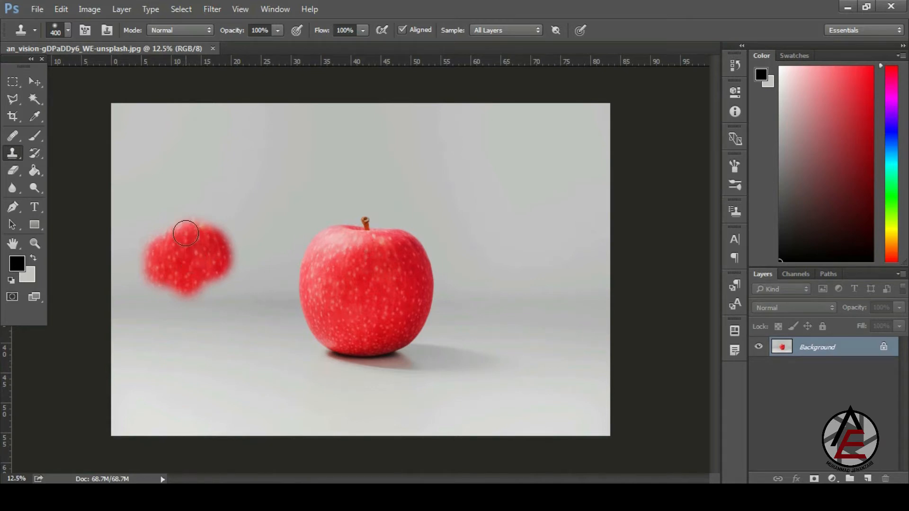
pyautogui.moveTo(192, 229)
pyautogui.mouseDown()
pyautogui.moveTo(176, 243)
pyautogui.moveTo(163, 223)
pyautogui.moveTo(159, 252)
pyautogui.moveTo(174, 229)
pyautogui.moveTo(196, 242)
pyautogui.moveTo(205, 234)
pyautogui.moveTo(196, 224)
pyautogui.moveTo(208, 216)
pyautogui.moveTo(184, 215)
pyautogui.moveTo(184, 202)
pyautogui.moveTo(233, 222)
pyautogui.moveTo(211, 226)
pyautogui.moveTo(241, 266)
pyautogui.moveTo(234, 285)
pyautogui.moveTo(215, 276)
pyautogui.moveTo(219, 301)
pyautogui.moveTo(243, 280)
pyautogui.moveTo(220, 316)
pyautogui.moveTo(200, 308)
pyautogui.moveTo(197, 295)
pyautogui.moveTo(188, 298)
pyautogui.moveTo(186, 314)
pyautogui.moveTo(202, 334)
pyautogui.moveTo(170, 326)
pyautogui.moveTo(169, 303)
pyautogui.moveTo(142, 317)
pyautogui.moveTo(155, 330)
pyautogui.moveTo(136, 270)
pyautogui.moveTo(131, 276)
pyautogui.moveTo(120, 258)
pyautogui.moveTo(134, 245)
pyautogui.moveTo(141, 275)
pyautogui.moveTo(167, 287)
pyautogui.mouseUp()
pyautogui.moveTo(155, 246)
pyautogui.mouseDown()
pyautogui.moveTo(138, 225)
pyautogui.moveTo(167, 221)
pyautogui.moveTo(167, 207)
pyautogui.moveTo(193, 236)
pyautogui.mouseUp()
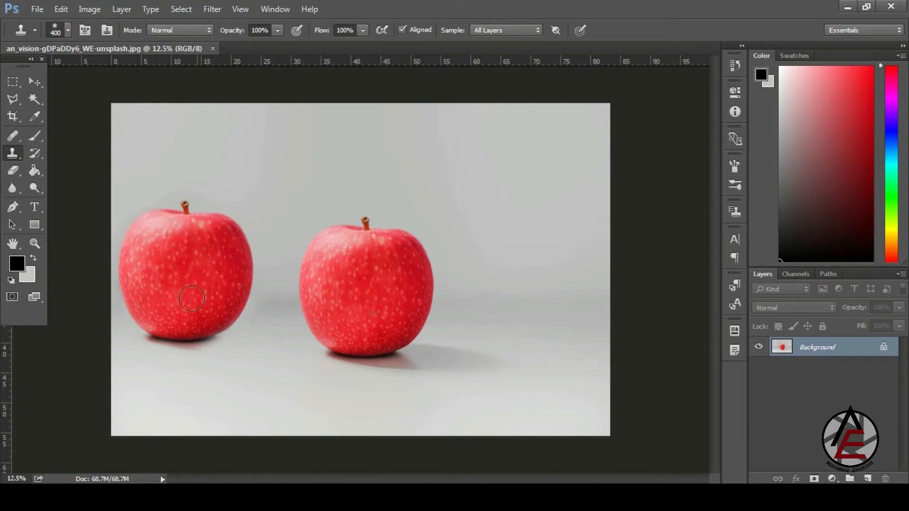
pyautogui.moveTo(193, 326)
pyautogui.mouseDown()
pyautogui.moveTo(256, 351)
pyautogui.moveTo(229, 352)
pyautogui.moveTo(232, 307)
pyautogui.mouseUp()
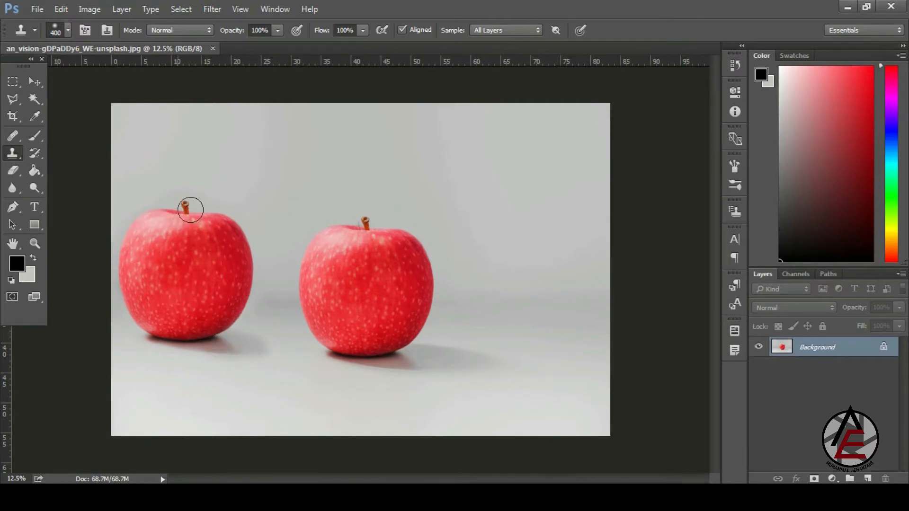
pyautogui.moveTo(150, 317)
pyautogui.mouseDown()
pyautogui.moveTo(231, 338)
pyautogui.moveTo(231, 288)
pyautogui.mouseUp()
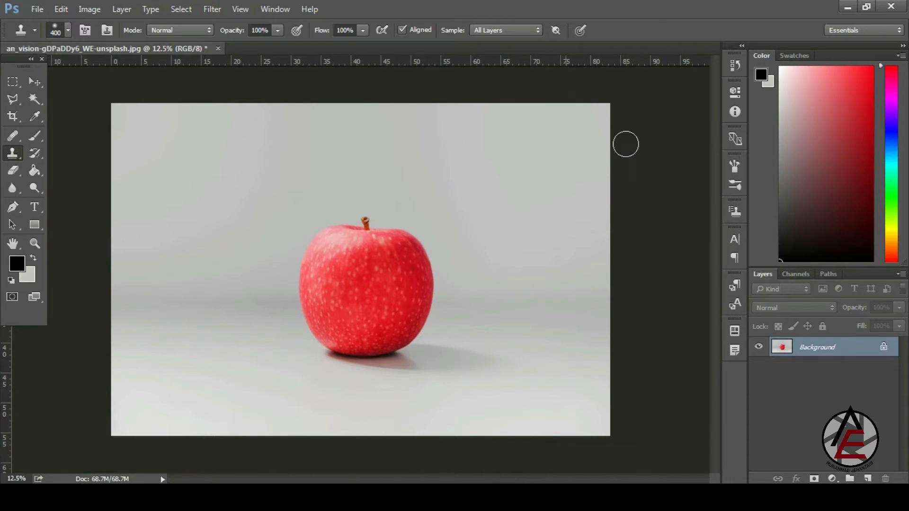
# - Add an empty Layer 1 above the Background and set clone sampling to All Layers
pyautogui.click(868, 479)
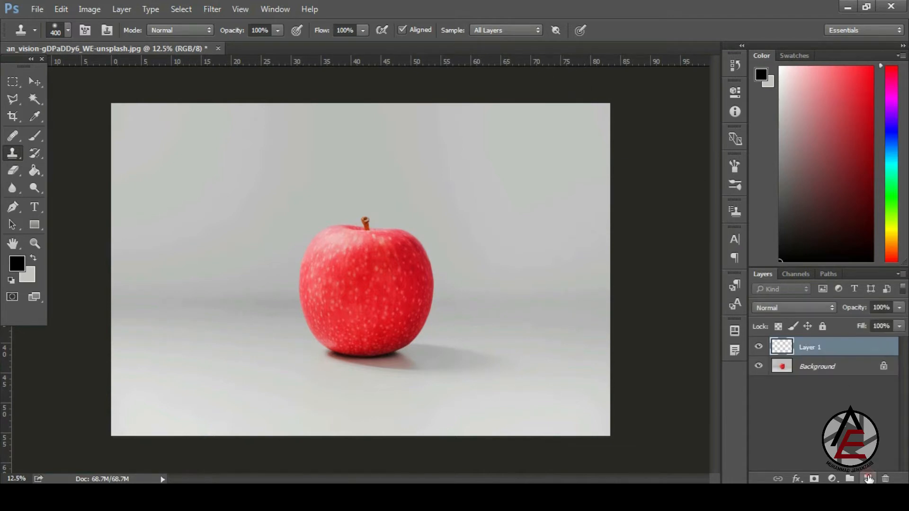
pyautogui.click(497, 32)
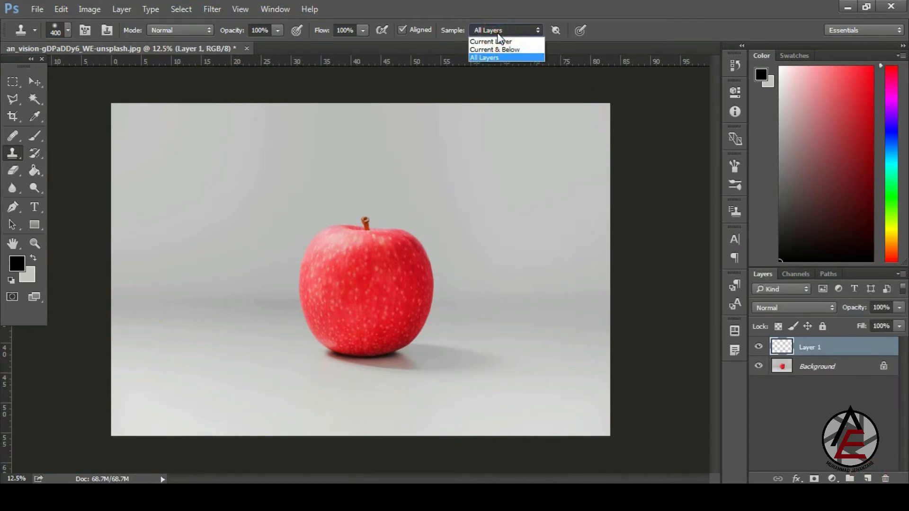
pyautogui.click(498, 32)
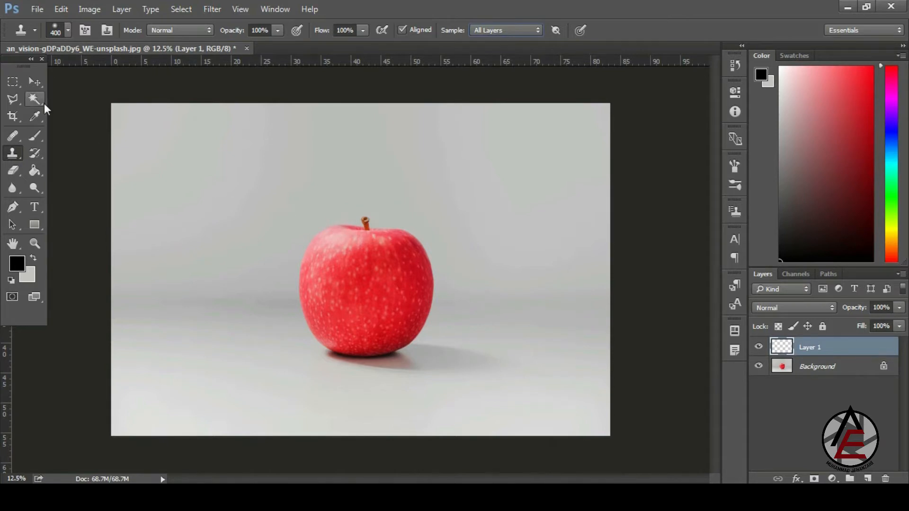
# - Reselect the Clone Stamp Tool after briefly switching to the Healing Brush
pyautogui.click(19, 138)
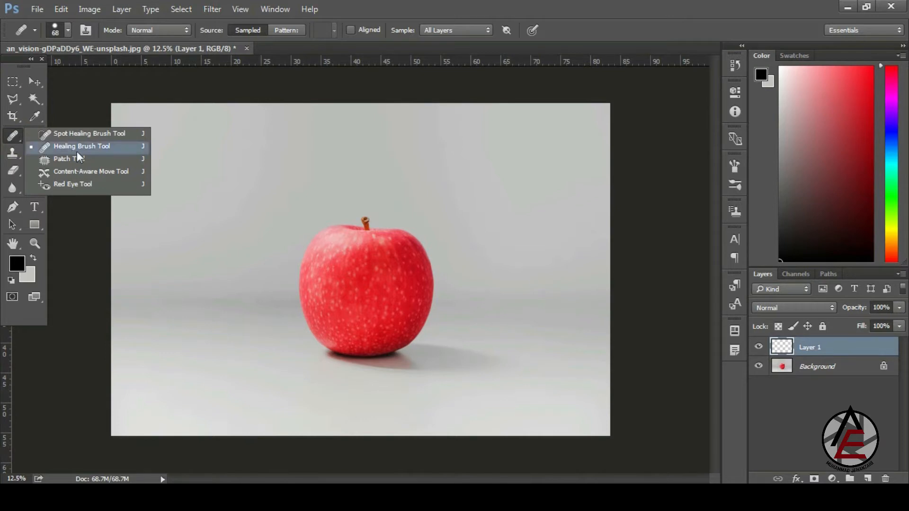
pyautogui.click(77, 148)
pyautogui.click(13, 153)
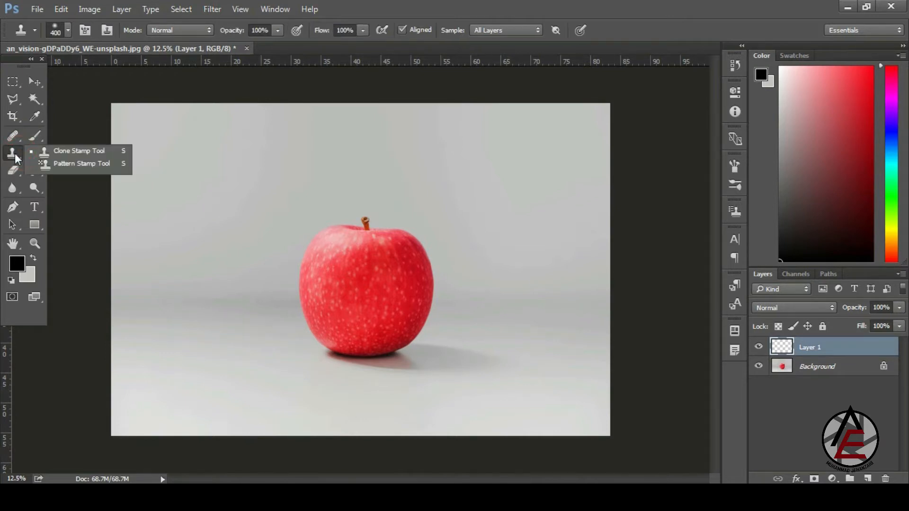
pyautogui.click(62, 152)
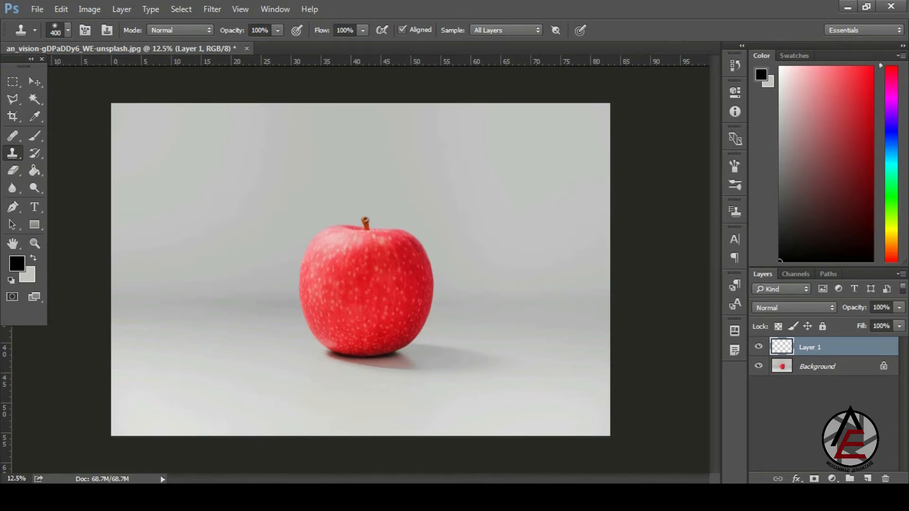
pyautogui.click(226, 497)
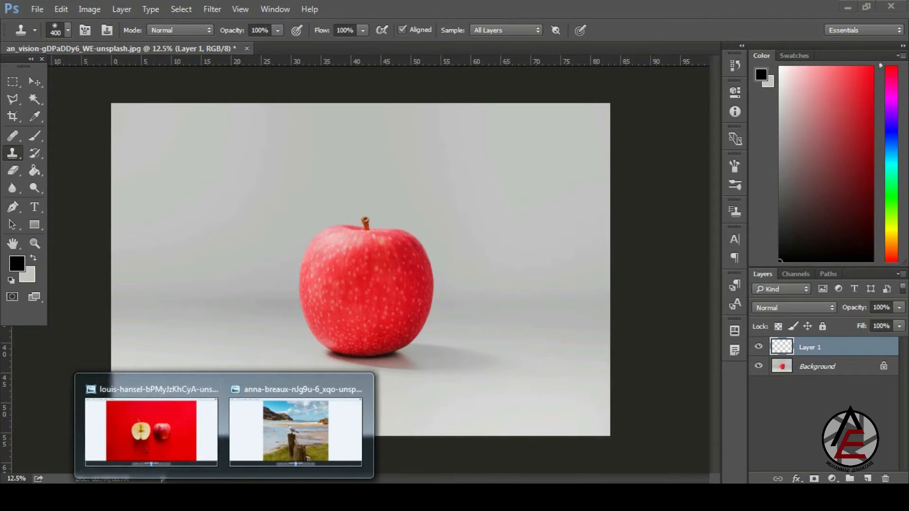
# - Open the portrait photo from the Ref Image folder with Adobe Photoshop CC 2015
pyautogui.moveTo(165, 497)
pyautogui.click(246, 435)
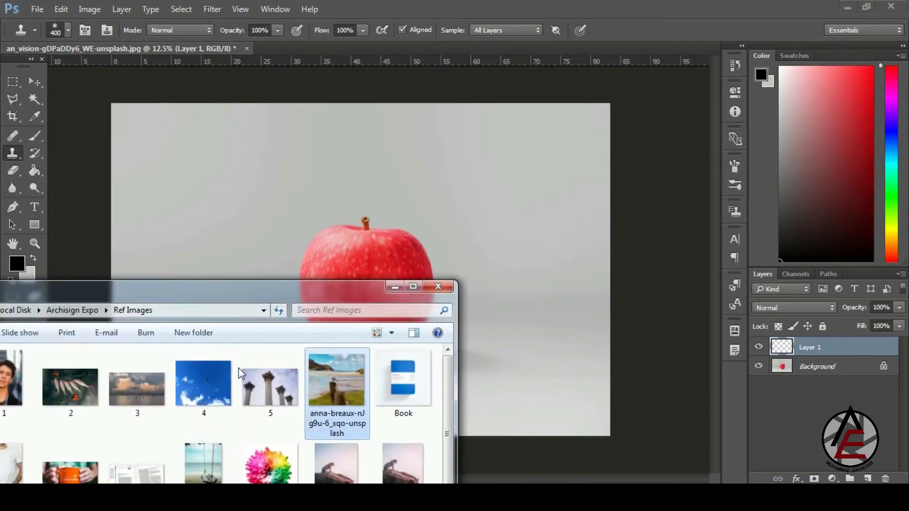
pyautogui.moveTo(261, 292); pyautogui.dragTo(439, 174)
pyautogui.scroll(-3, 439, 222)
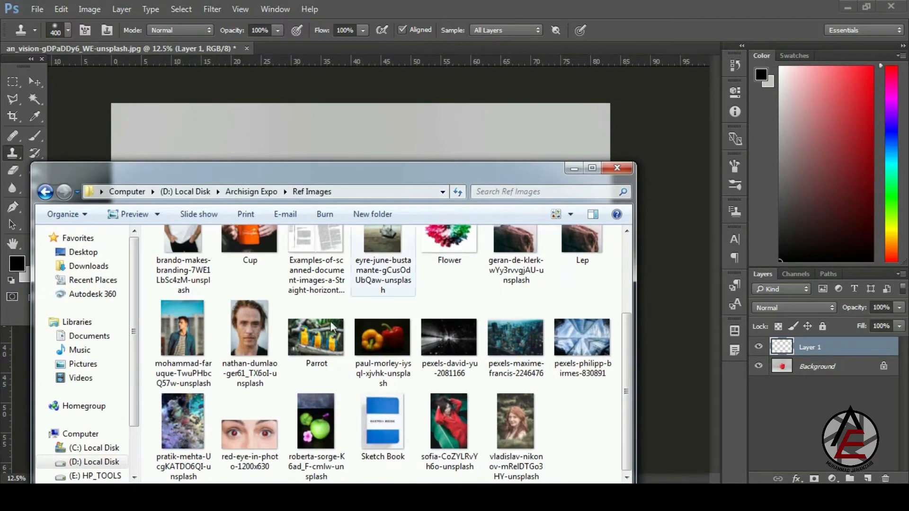
pyautogui.moveTo(165, 497)
pyautogui.click(97, 425)
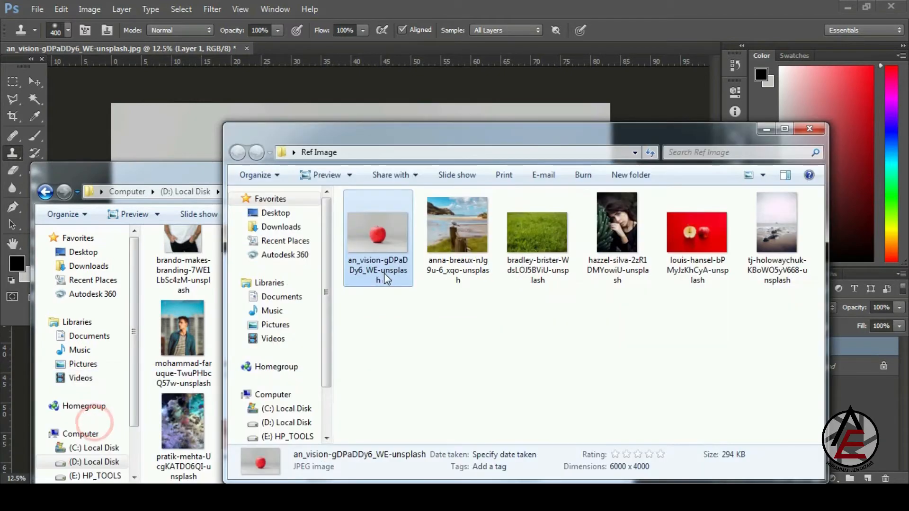
pyautogui.click(629, 236)
pyautogui.rightClick(629, 236)
pyautogui.click(656, 259)
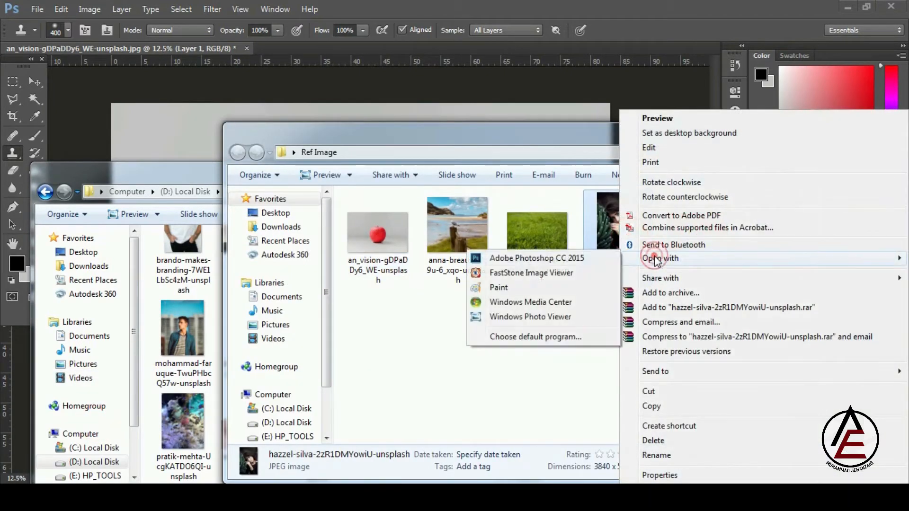
pyautogui.click(576, 263)
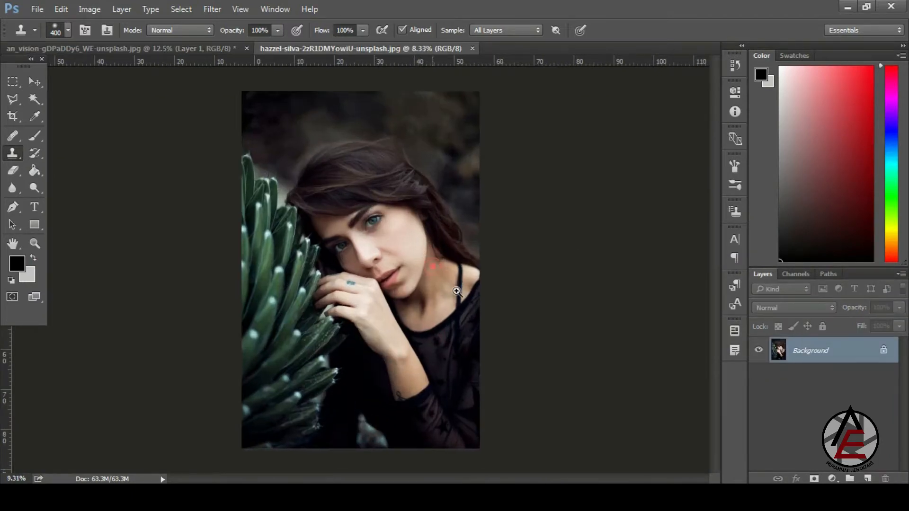
# - Switch to the Healing Brush Tool and heal the small spot on the woman's cheek
pyautogui.scroll(10, 415, 249)
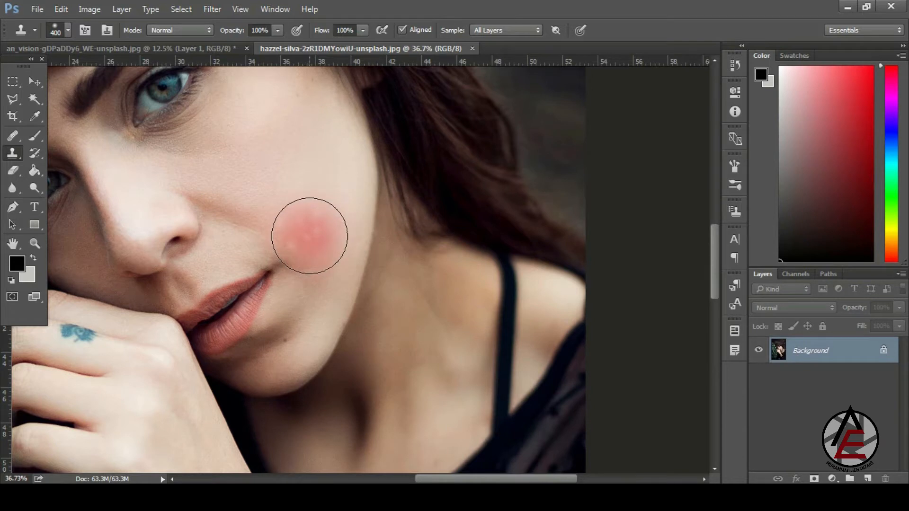
pyautogui.moveTo(16, 132); pyautogui.dragTo(50, 146)
pyautogui.scroll(-2, 331, 236)
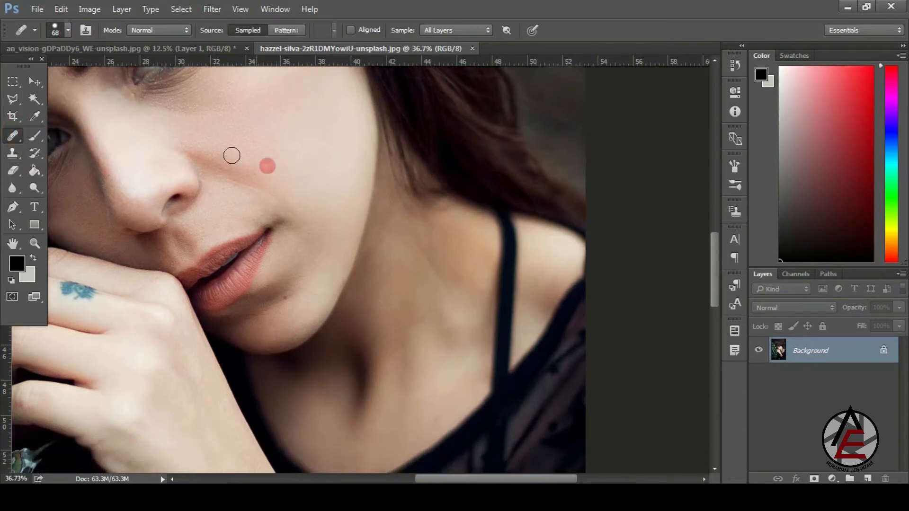
pyautogui.scroll(5, 311, 213)
pyautogui.scroll(-3, 346, 235)
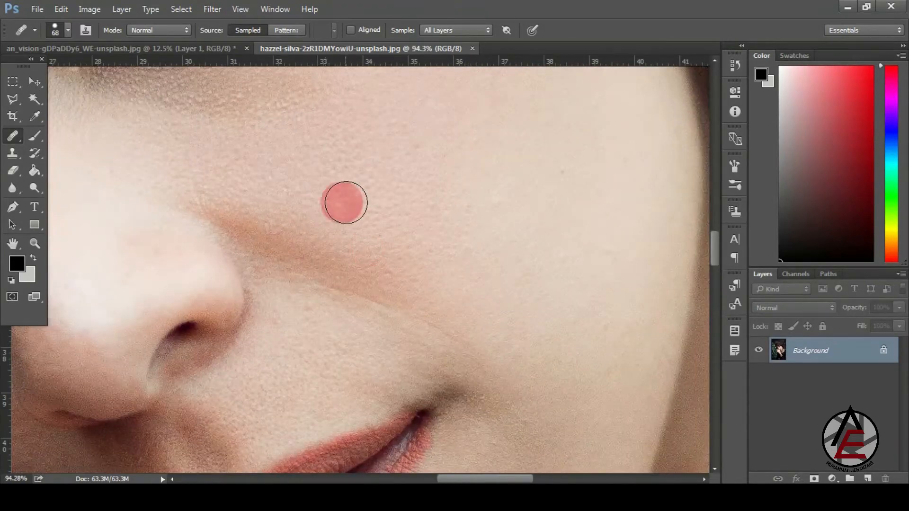
pyautogui.scroll(-2, 346, 203)
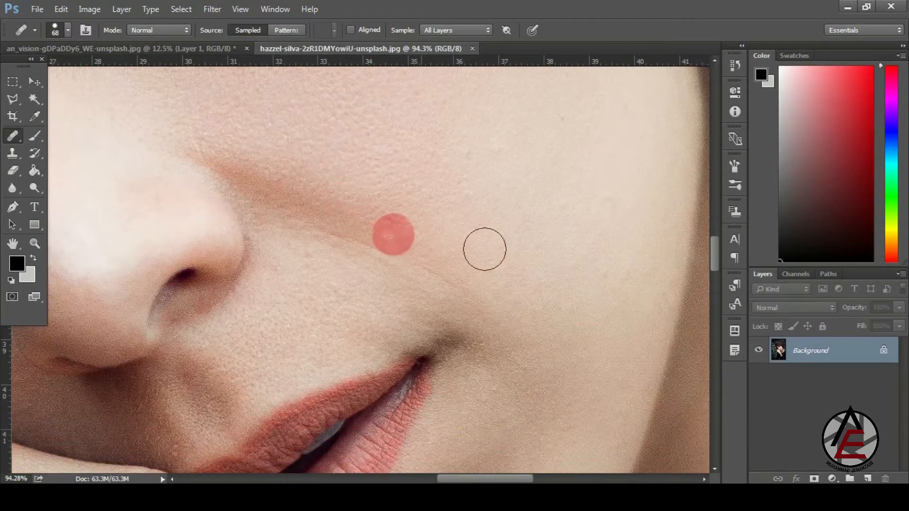
pyautogui.moveTo(608, 208)
pyautogui.mouseDown()
pyautogui.moveTo(583, 201)
pyautogui.moveTo(597, 236)
pyautogui.moveTo(616, 214)
pyautogui.moveTo(574, 224)
pyautogui.moveTo(608, 244)
pyautogui.moveTo(595, 191)
pyautogui.moveTo(602, 227)
pyautogui.moveTo(611, 195)
pyautogui.moveTo(581, 226)
pyautogui.moveTo(615, 216)
pyautogui.moveTo(594, 200)
pyautogui.moveTo(470, 180)
pyautogui.mouseUp()
pyautogui.moveTo(403, 279); pyautogui.dragTo(337, 206)
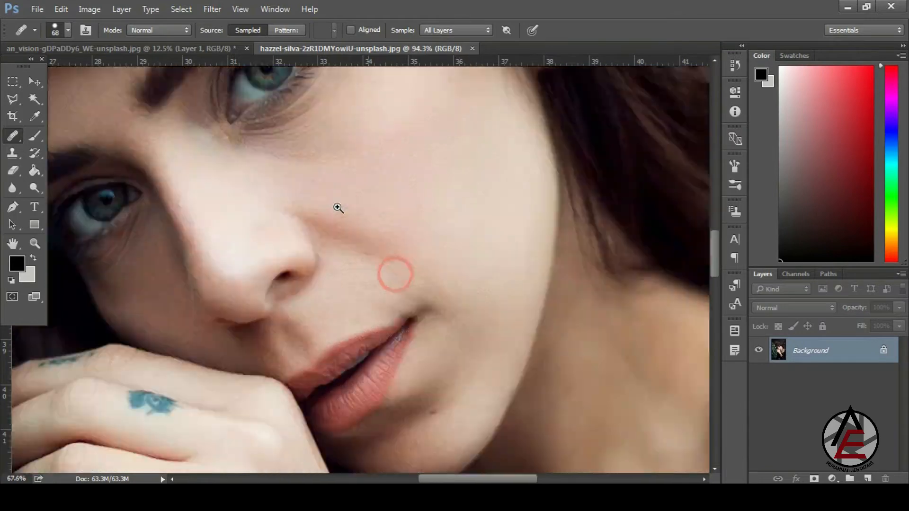
pyautogui.scroll(-3, 345, 209)
pyautogui.moveTo(405, 183)
pyautogui.mouseDown()
pyautogui.moveTo(434, 235)
pyautogui.moveTo(406, 185)
pyautogui.mouseUp()
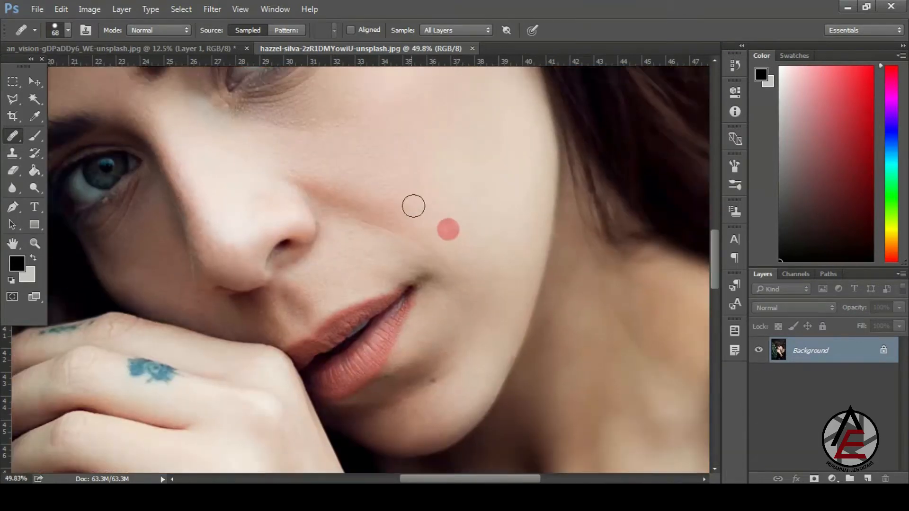
pyautogui.scroll(-3, 457, 369)
pyautogui.moveTo(431, 372); pyautogui.dragTo(473, 404)
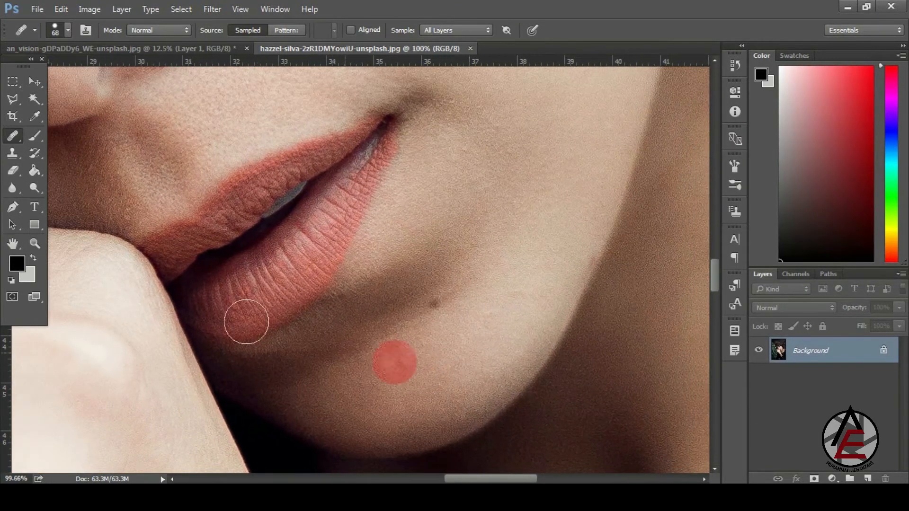
# - With the Healing Brush, zoom into the chin, sample adjacent skin and heal the dark mole
pyautogui.click(18, 140)
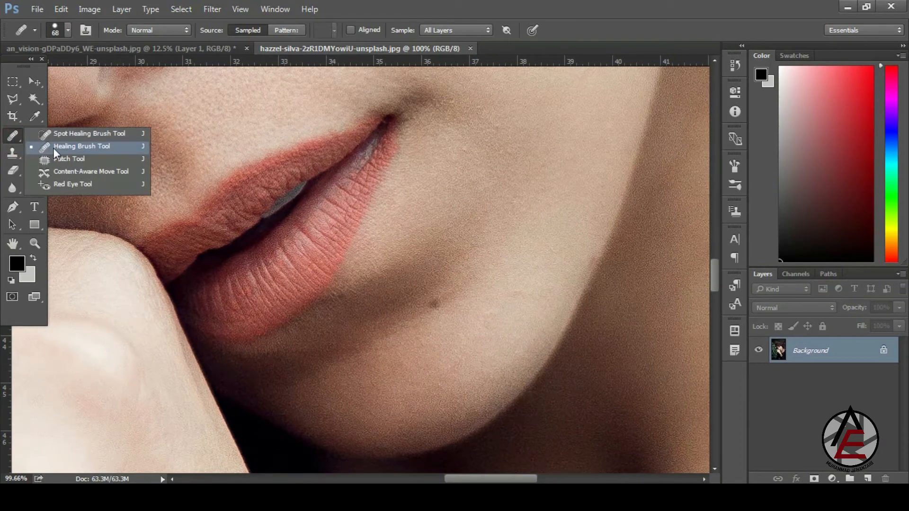
pyautogui.click(53, 147)
pyautogui.moveTo(449, 355); pyautogui.dragTo(464, 343)
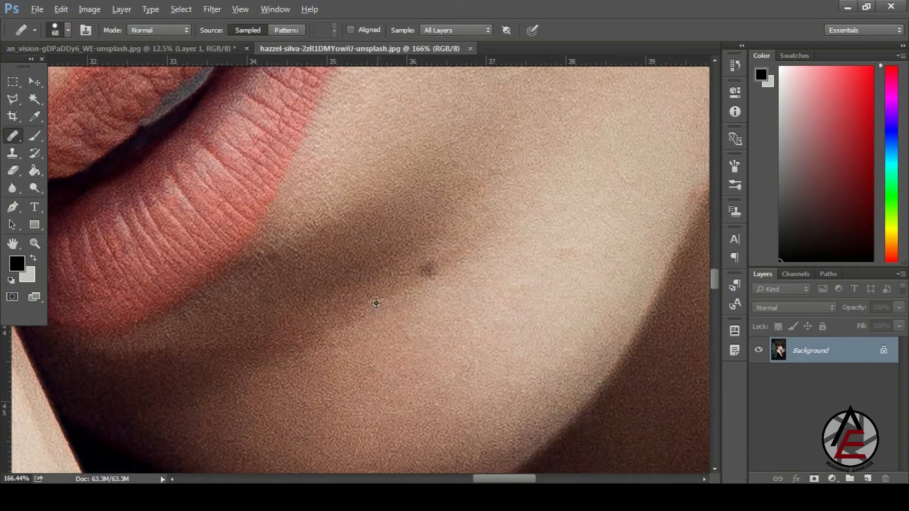
pyautogui.keyDown('alt'); pyautogui.click(359, 282); pyautogui.keyUp('alt')
pyautogui.keyDown('alt'); pyautogui.click(350, 282); pyautogui.keyUp('alt')
pyautogui.click(432, 272)
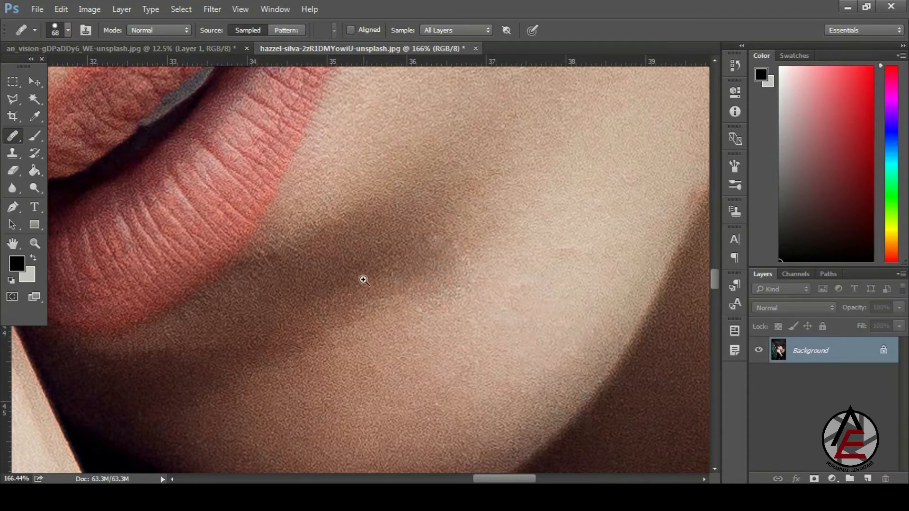
# - Dab the surrounding chin skin repeatedly to blend the healed area, then zoom out
pyautogui.click(444, 255)
pyautogui.click(441, 257)
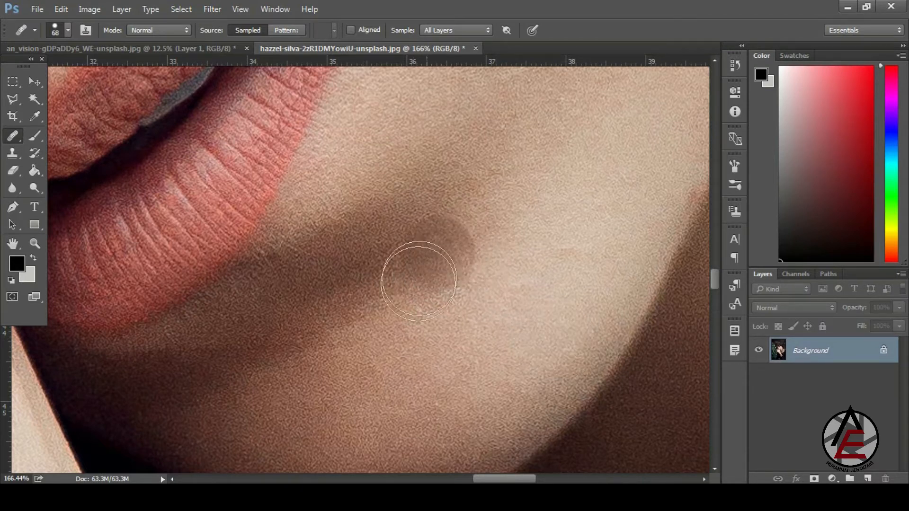
pyautogui.click(482, 284)
pyautogui.click(449, 278)
pyautogui.click(466, 251)
pyautogui.click(426, 297)
pyautogui.click(491, 238)
pyautogui.click(421, 296)
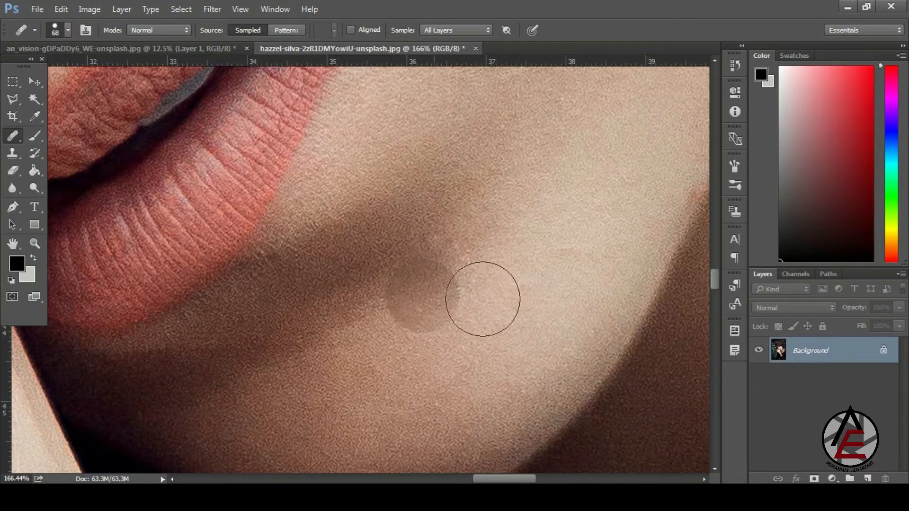
pyautogui.click(474, 249)
pyautogui.click(523, 351)
pyautogui.moveTo(447, 307); pyautogui.dragTo(401, 226)
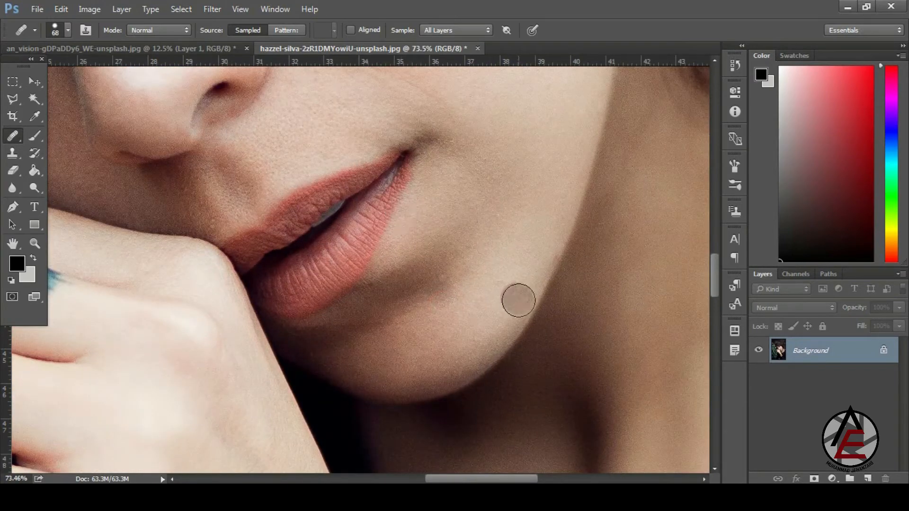
# - Switch to the Clone Stamp Tool and shrink its brush from 400 px to 72 px
pyautogui.rightClick(13, 136)
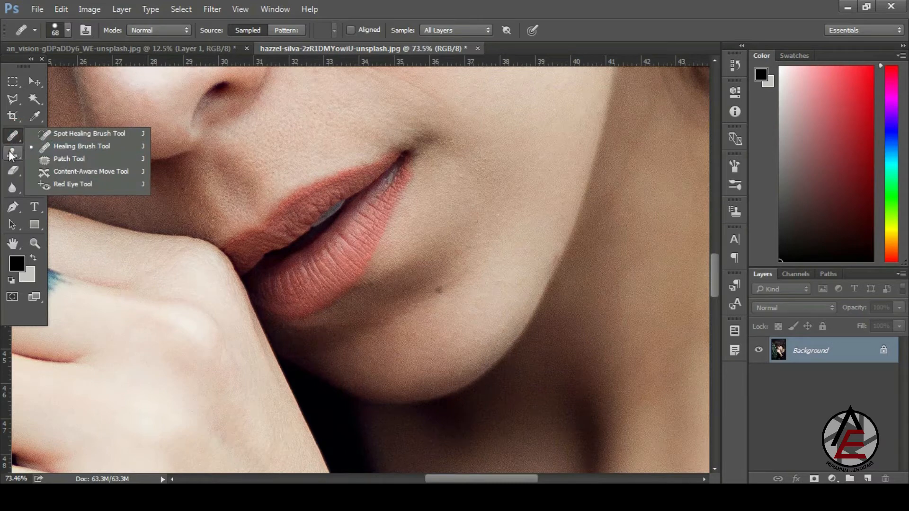
pyautogui.rightClick(12, 153)
pyautogui.click(52, 152)
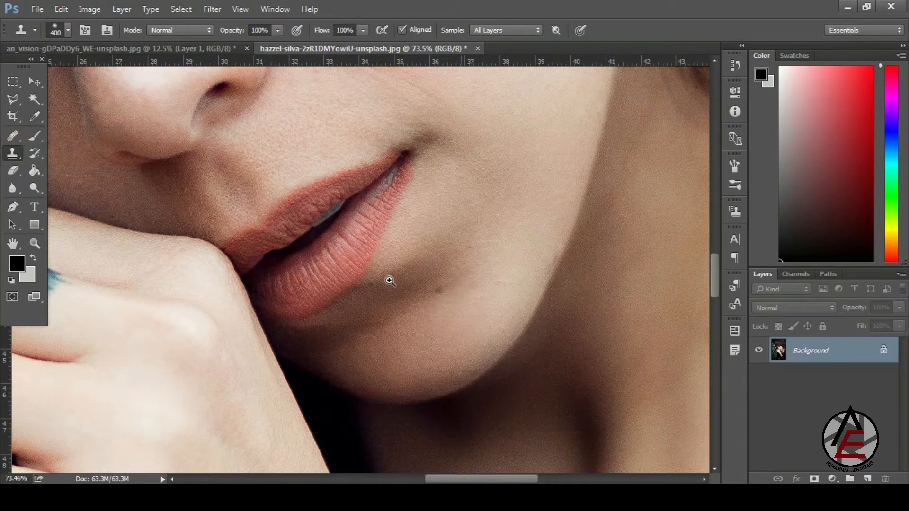
pyautogui.moveTo(390, 281); pyautogui.dragTo(440, 326)
pyautogui.rightClick(441, 281)
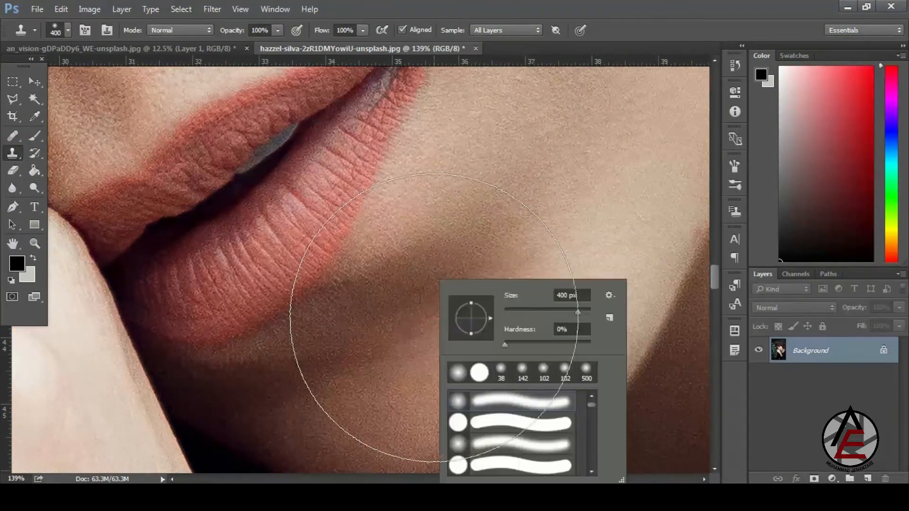
pyautogui.click(535, 312)
pyautogui.click(406, 312)
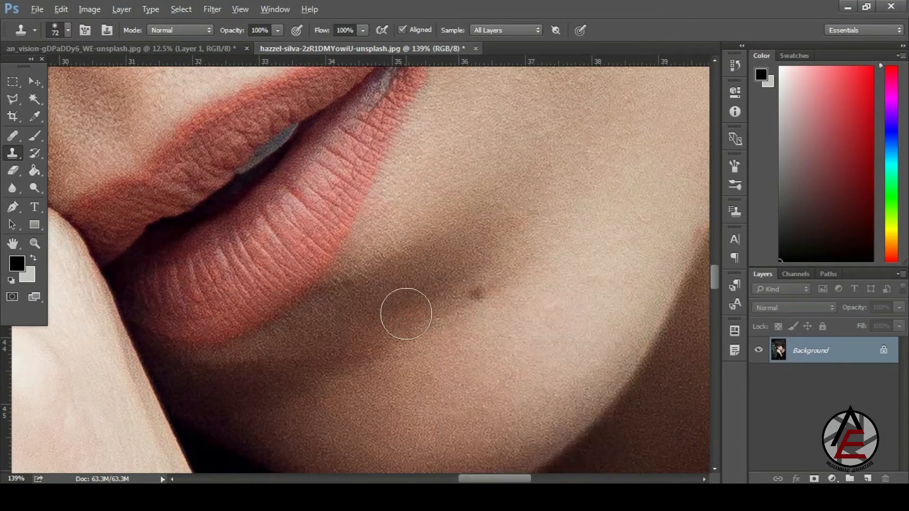
# - Clone the shadowed skin beside the mole over it, then heal an adjacent patch with the Healing Brush
pyautogui.keyDown('alt'); pyautogui.click(398, 299); pyautogui.keyUp('alt')
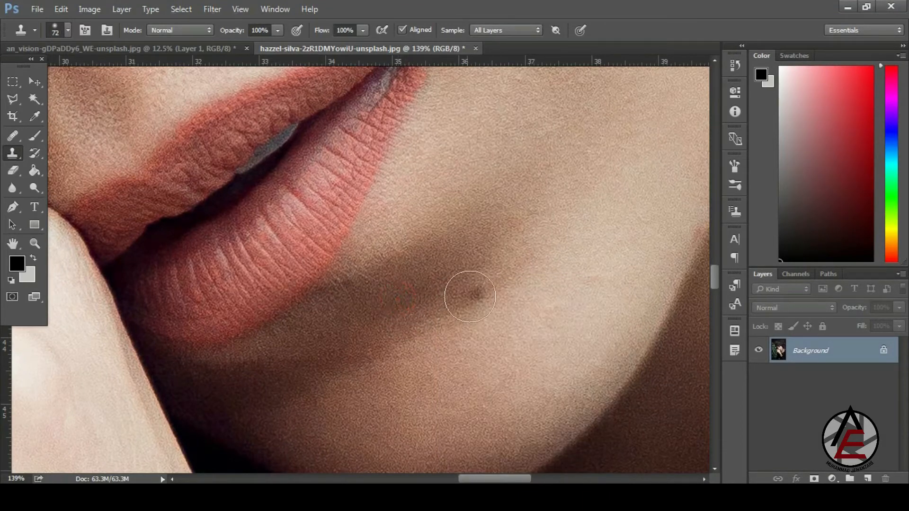
pyautogui.moveTo(474, 293); pyautogui.dragTo(479, 289)
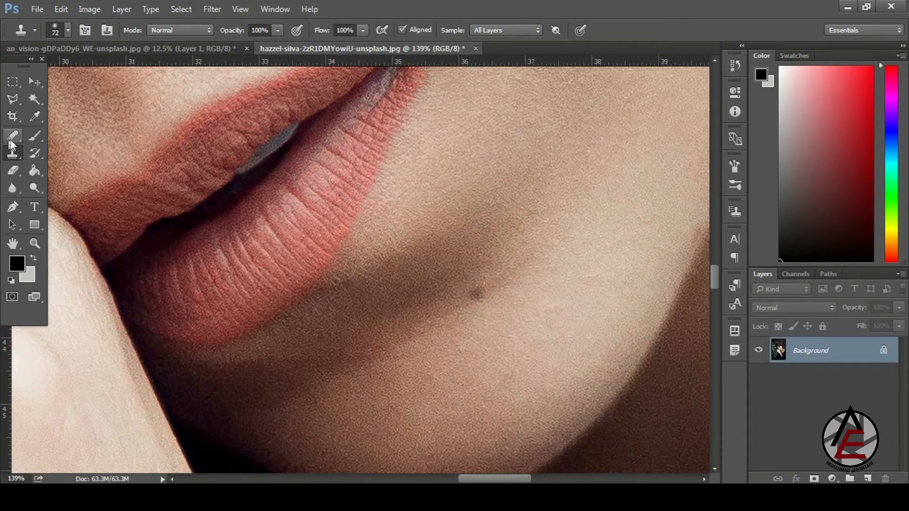
pyautogui.moveTo(12, 139); pyautogui.dragTo(12, 140)
pyautogui.click(44, 146)
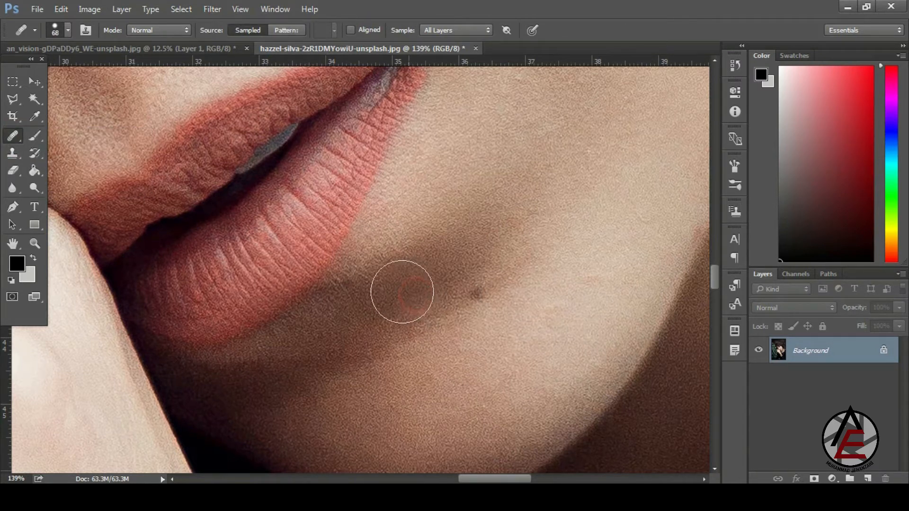
pyautogui.click(594, 321)
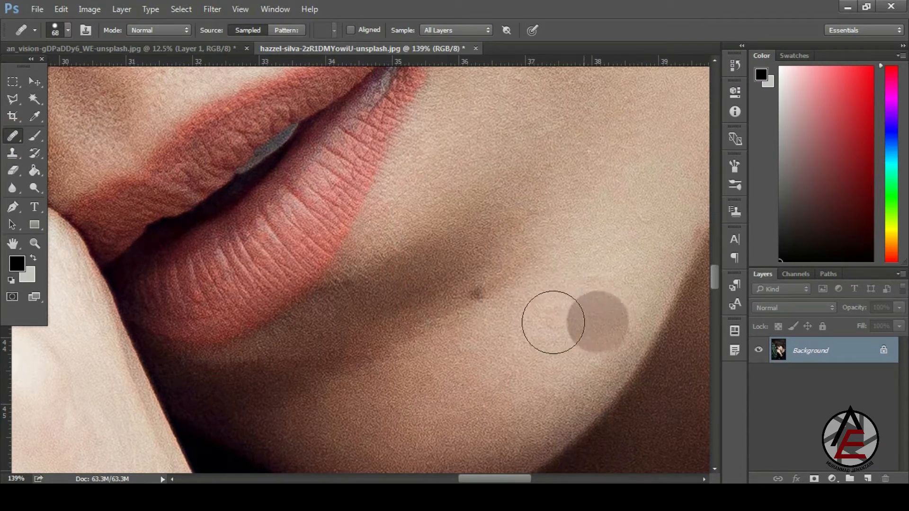
# - Heal several patches of skin on and around the chin mole
pyautogui.click(503, 321)
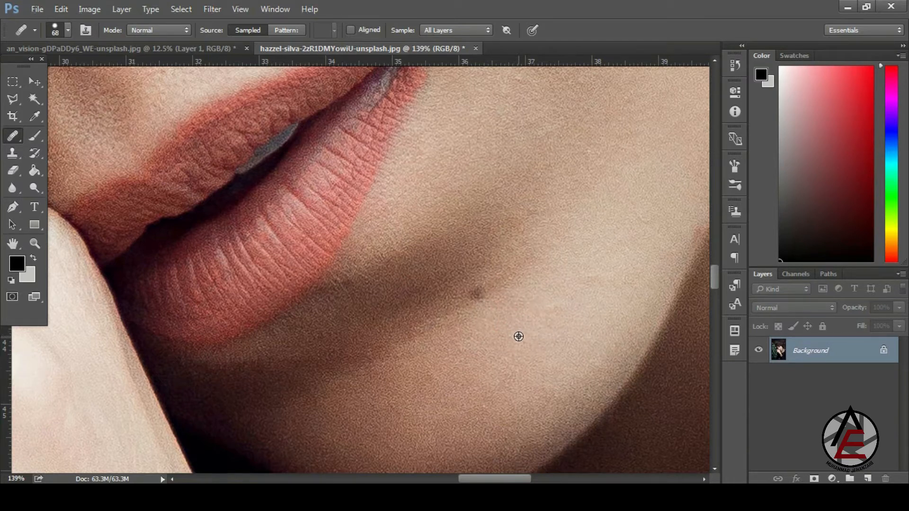
pyautogui.click(519, 336)
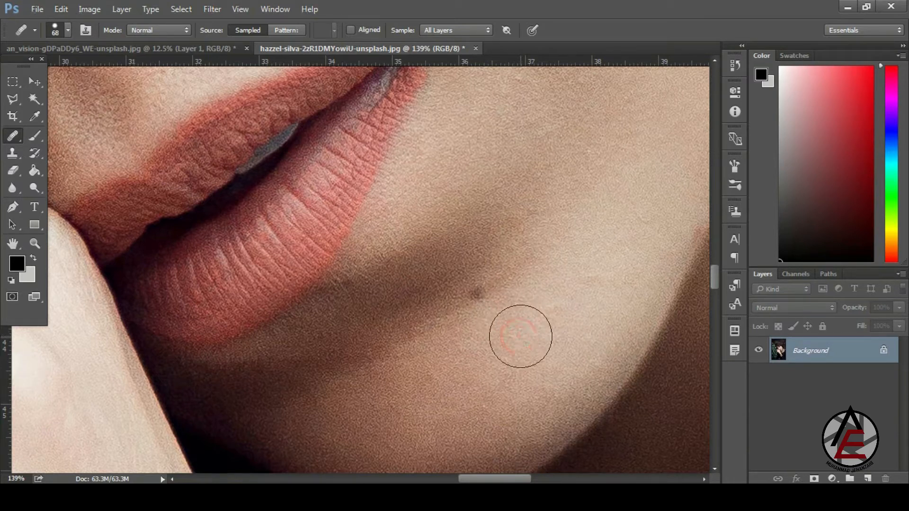
pyautogui.keyDown('alt'); pyautogui.click(436, 316); pyautogui.keyUp('alt')
pyautogui.click(459, 300)
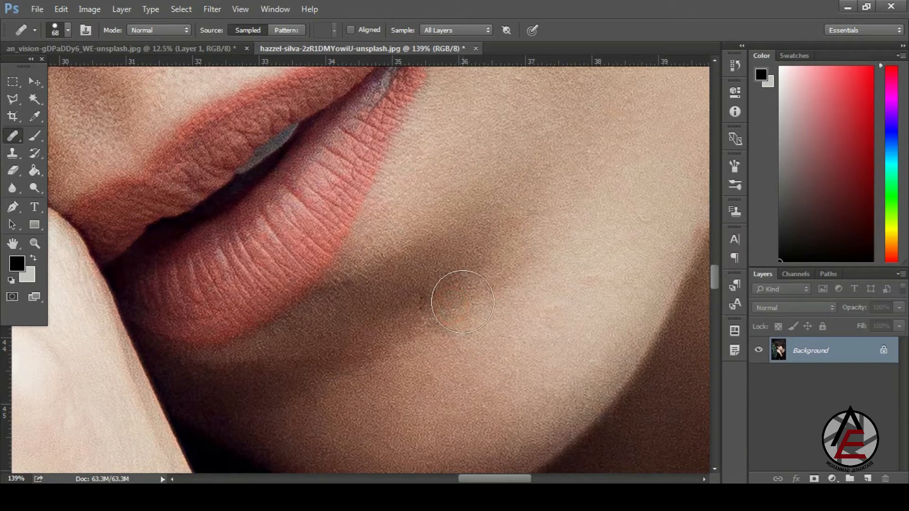
pyautogui.click(628, 337)
pyautogui.scroll(-2, 520, 265)
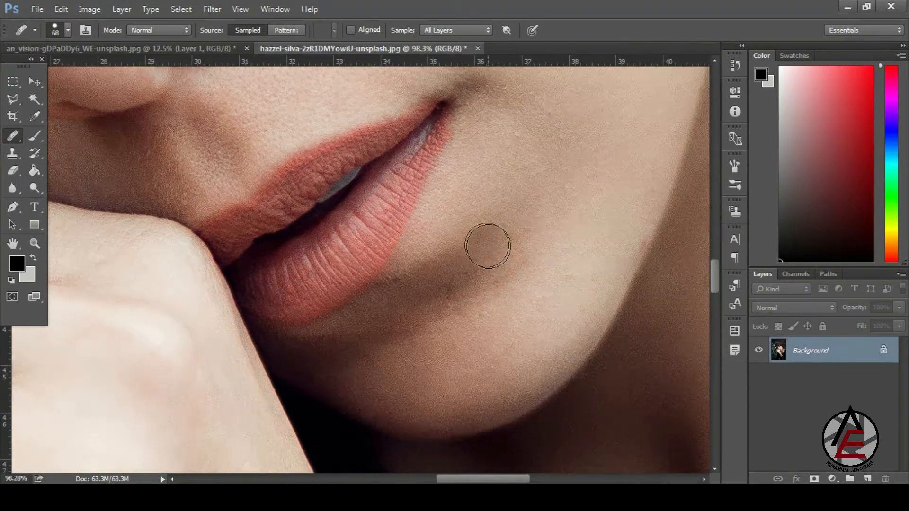
pyautogui.scroll(-2, 428, 228)
pyautogui.scroll(4, 476, 251)
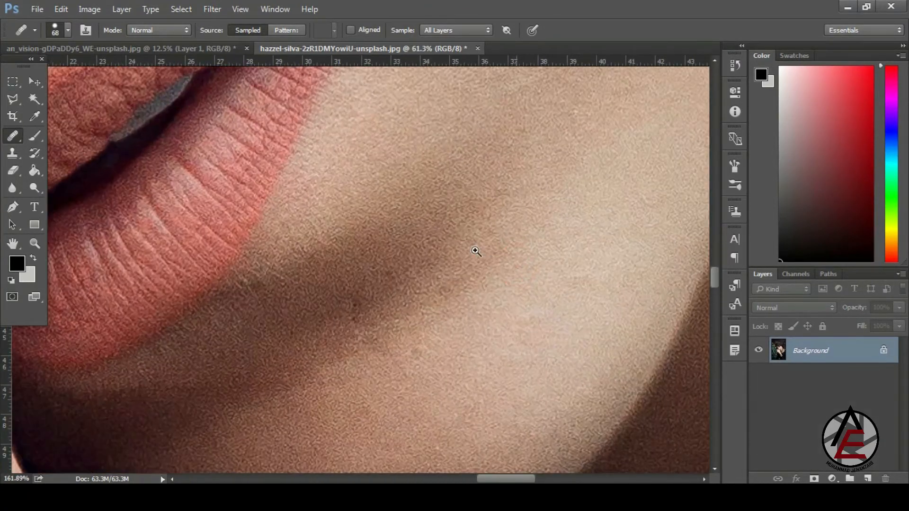
# - Resample clean nearby skin and dab more healing around and below the mole
pyautogui.keyDown('alt'); pyautogui.click(421, 351); pyautogui.keyUp('alt')
pyautogui.click(509, 319)
pyautogui.click(475, 322)
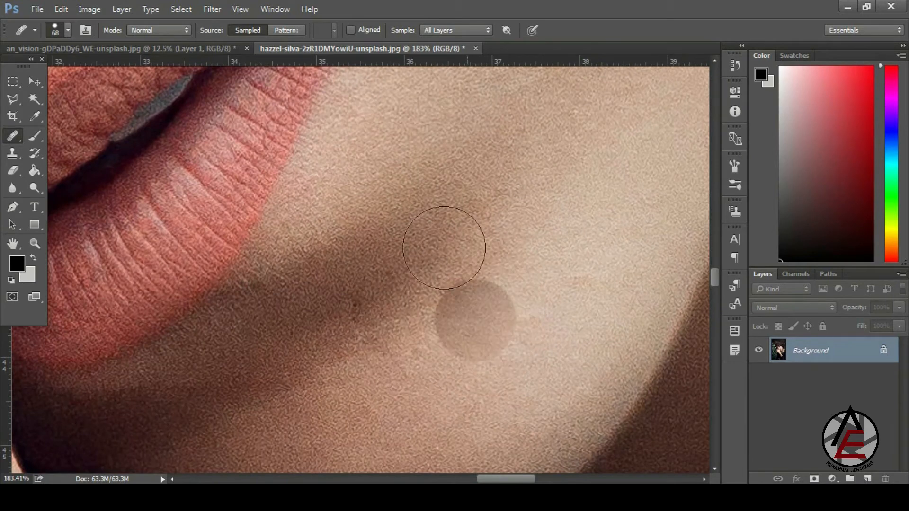
pyautogui.keyDown('alt'); pyautogui.click(371, 285); pyautogui.keyUp('alt')
pyautogui.click(457, 288)
pyautogui.click(446, 347)
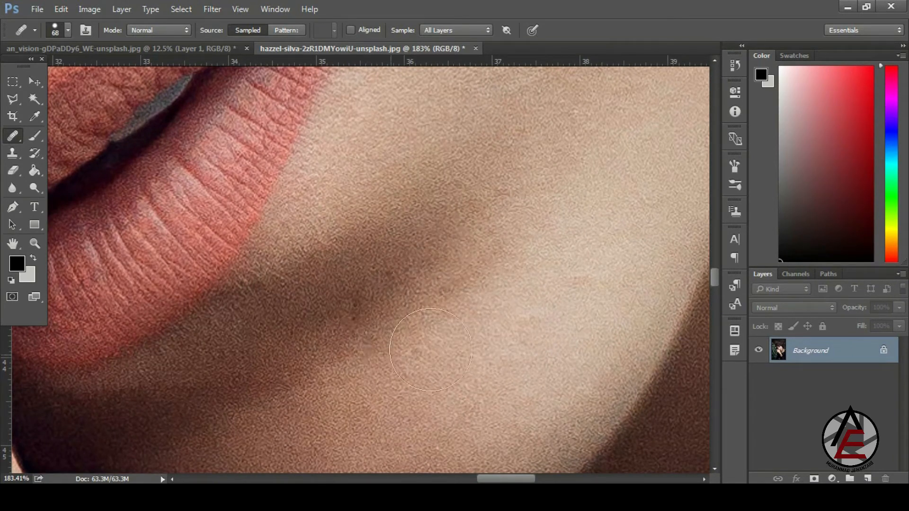
pyautogui.click(487, 335)
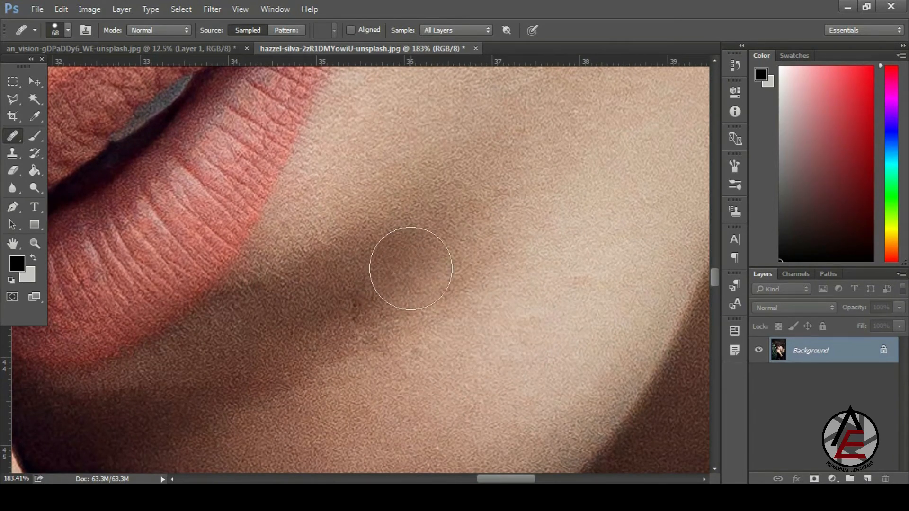
pyautogui.click(489, 305)
pyautogui.click(490, 340)
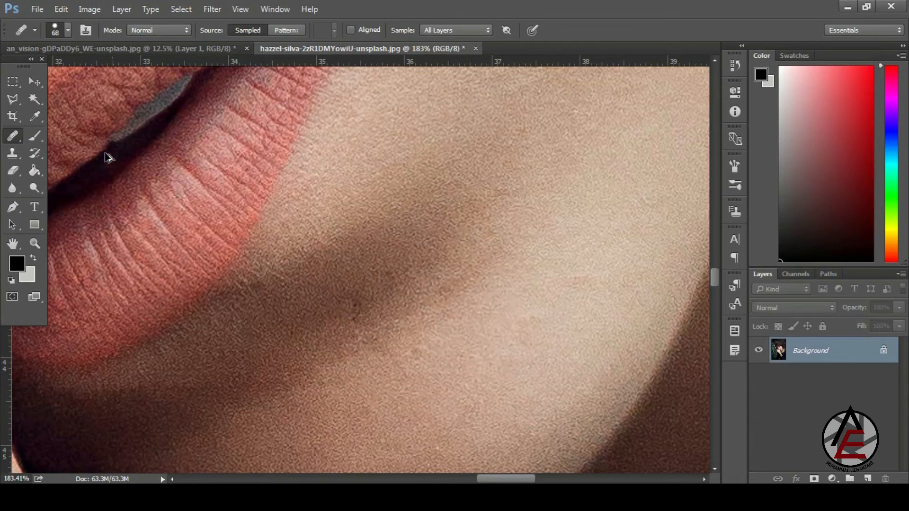
pyautogui.click(20, 136)
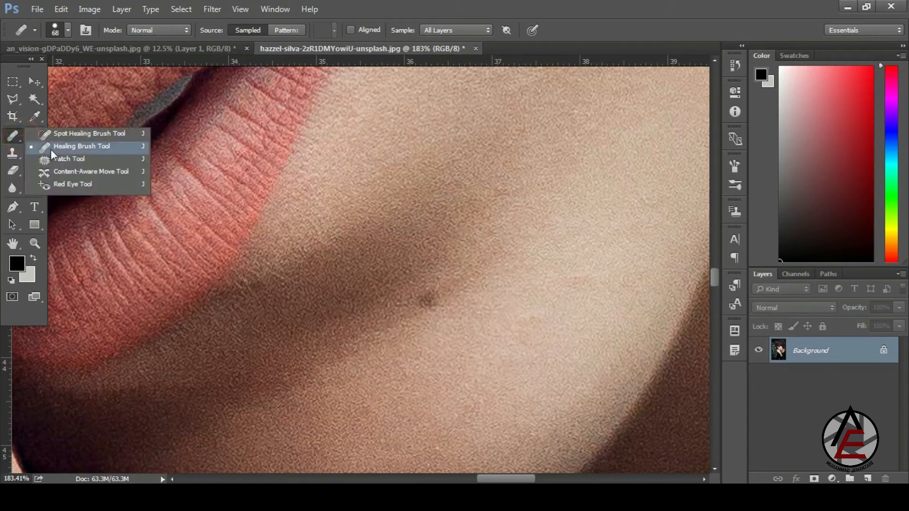
# - Switch to the Clone Stamp Tool, sample clean skin and stamp out the last mole speck
pyautogui.click(82, 159)
pyautogui.click(18, 153)
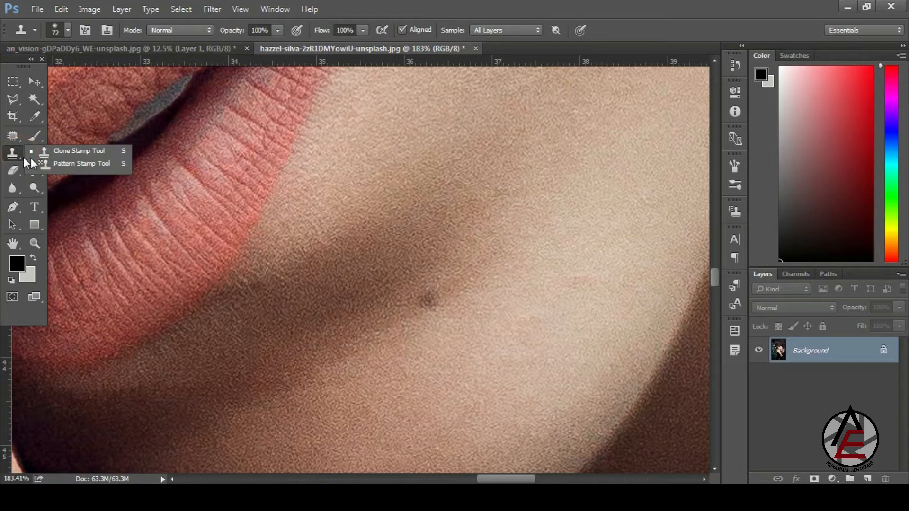
pyautogui.click(66, 151)
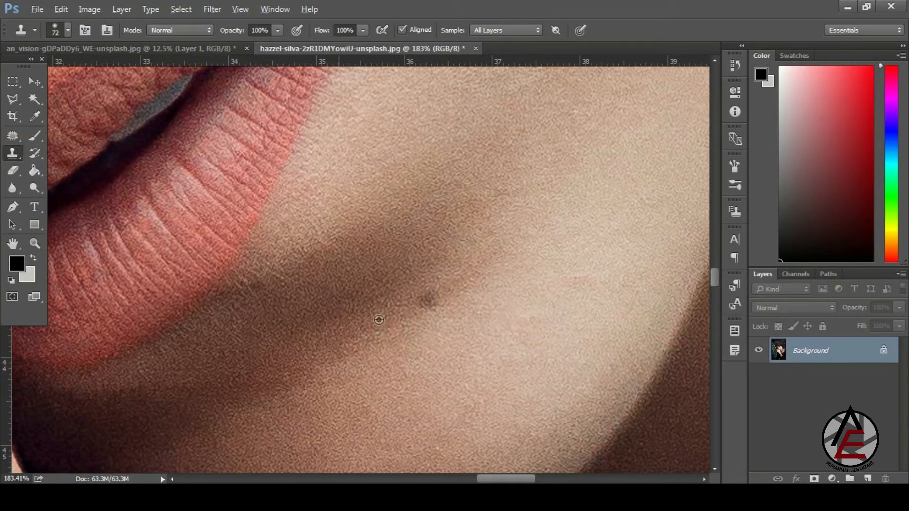
pyautogui.keyDown('alt'); pyautogui.click(503, 247); pyautogui.keyUp('alt')
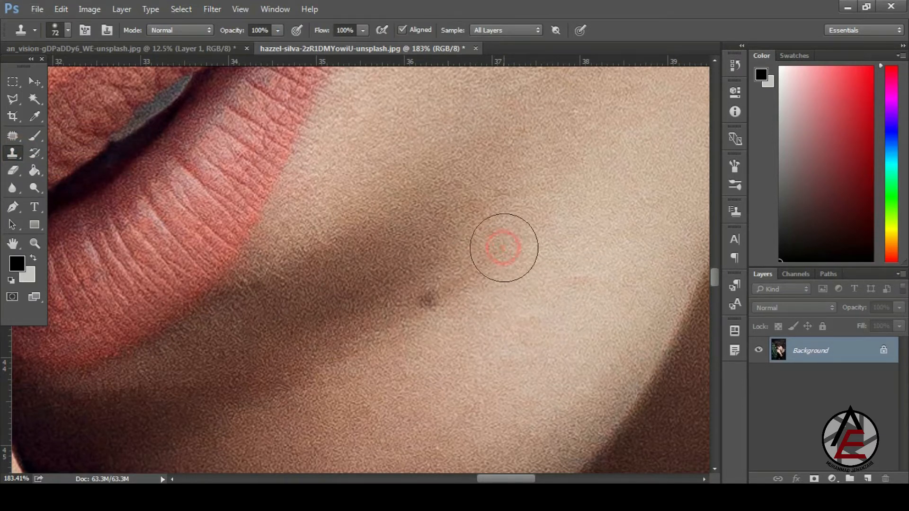
pyautogui.click(431, 295)
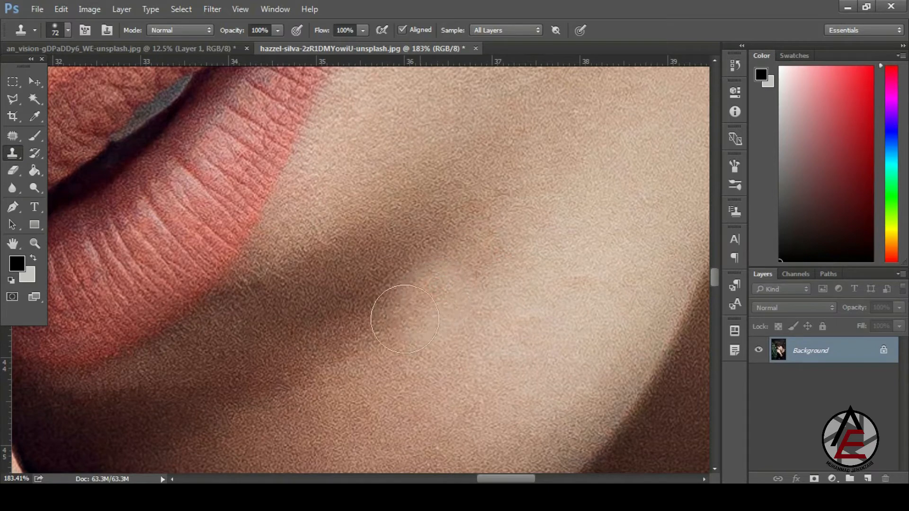
# - Zoom out and scroll up to bring the eyes and brow into view
pyautogui.moveTo(489, 337)
pyautogui.mouseDown()
pyautogui.moveTo(445, 266)
pyautogui.moveTo(489, 306)
pyautogui.mouseUp()
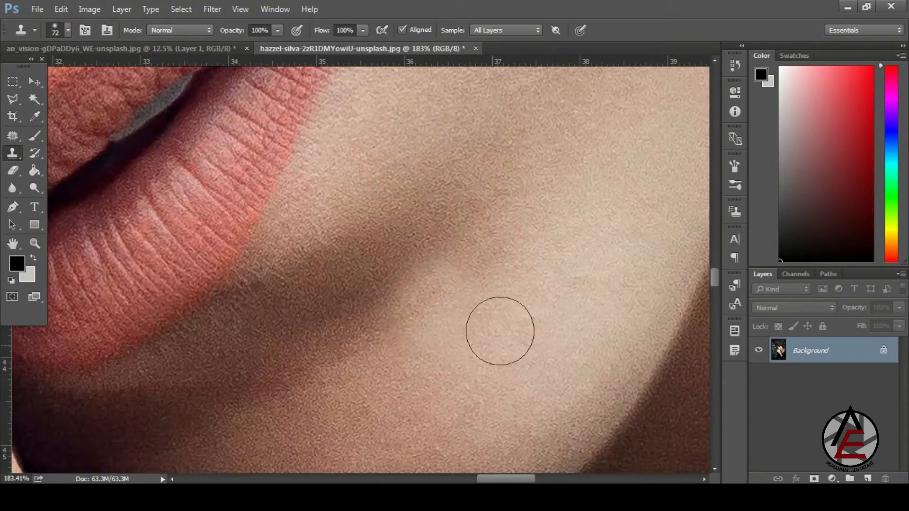
pyautogui.moveTo(521, 391)
pyautogui.mouseDown()
pyautogui.moveTo(431, 284)
pyautogui.moveTo(392, 206)
pyautogui.mouseUp()
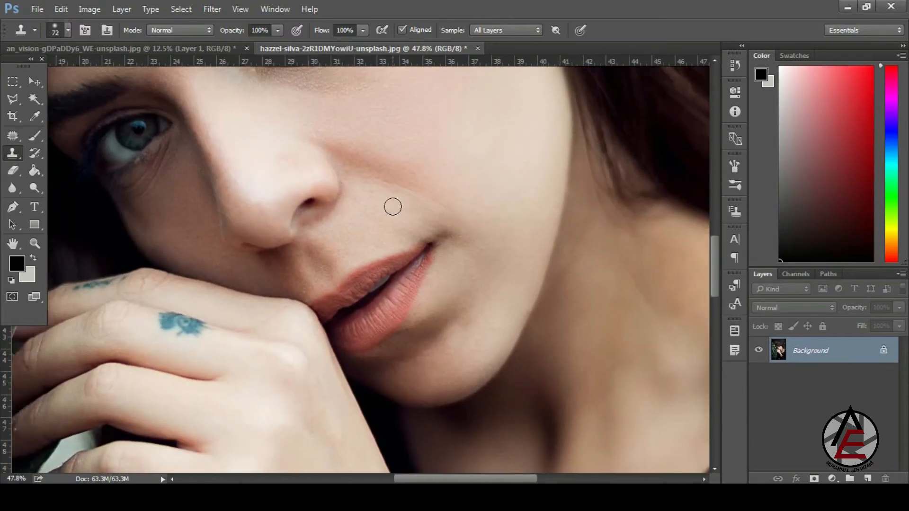
pyautogui.scroll(6, 397, 211)
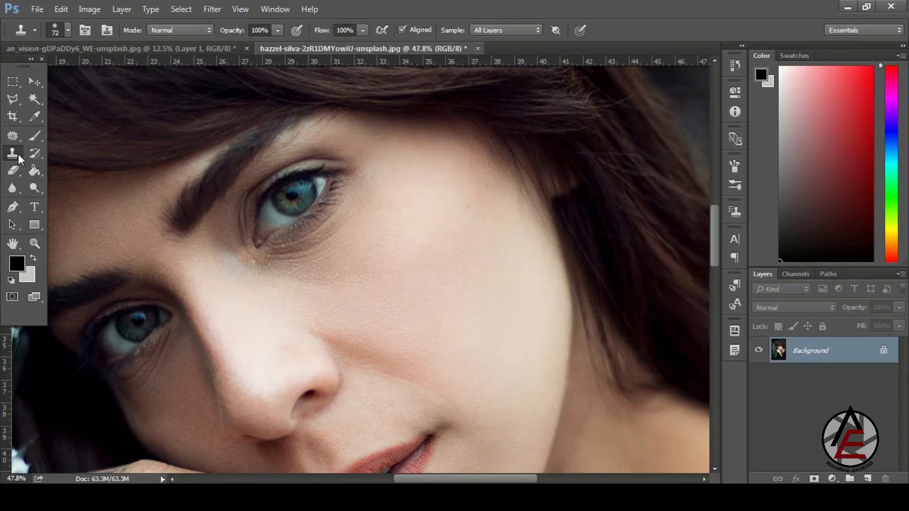
# - With the Healing Brush, zoom into the cheek and heal the red spot using sampled clean skin
pyautogui.click(18, 154)
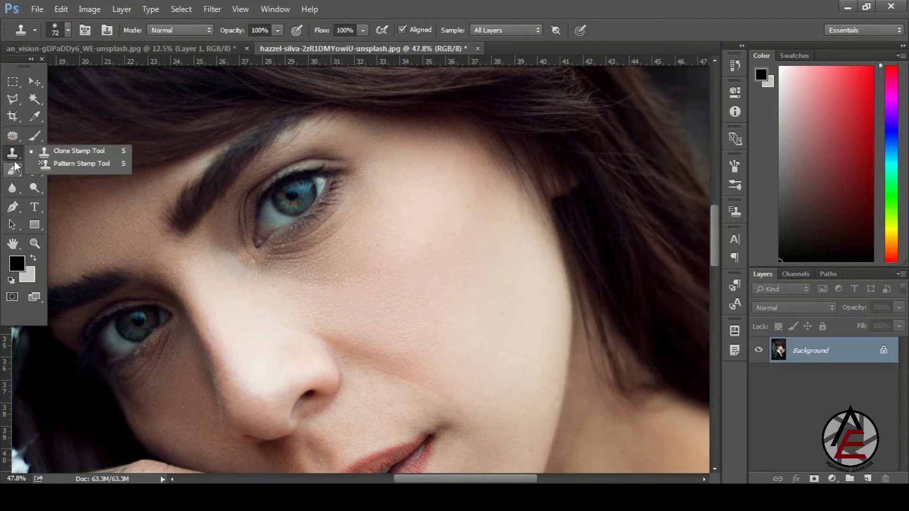
pyautogui.click(16, 134)
pyautogui.click(76, 144)
pyautogui.moveTo(460, 220)
pyautogui.mouseDown()
pyautogui.moveTo(505, 272)
pyautogui.moveTo(507, 234)
pyautogui.moveTo(530, 247)
pyautogui.mouseUp()
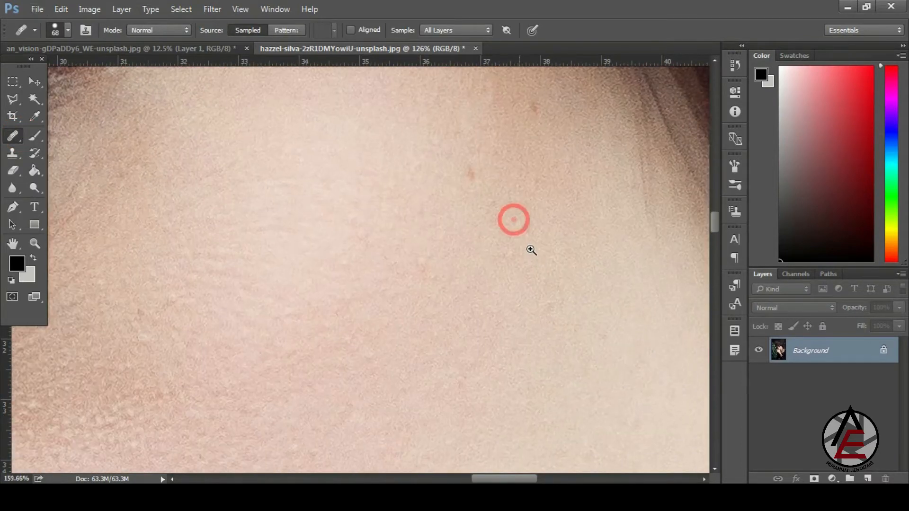
pyautogui.keyDown('alt'); pyautogui.click(526, 239); pyautogui.keyUp('alt')
pyautogui.click(487, 188)
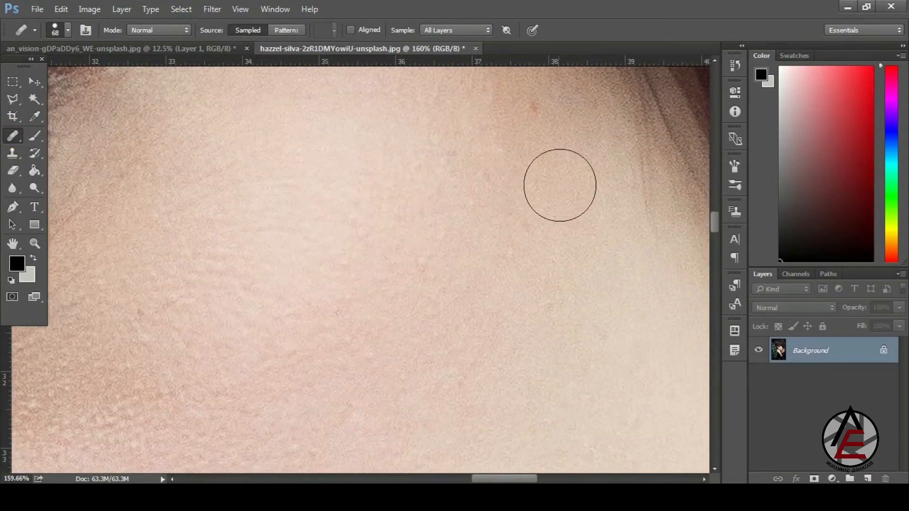
pyautogui.keyDown('alt'); pyautogui.click(563, 162); pyautogui.keyUp('alt')
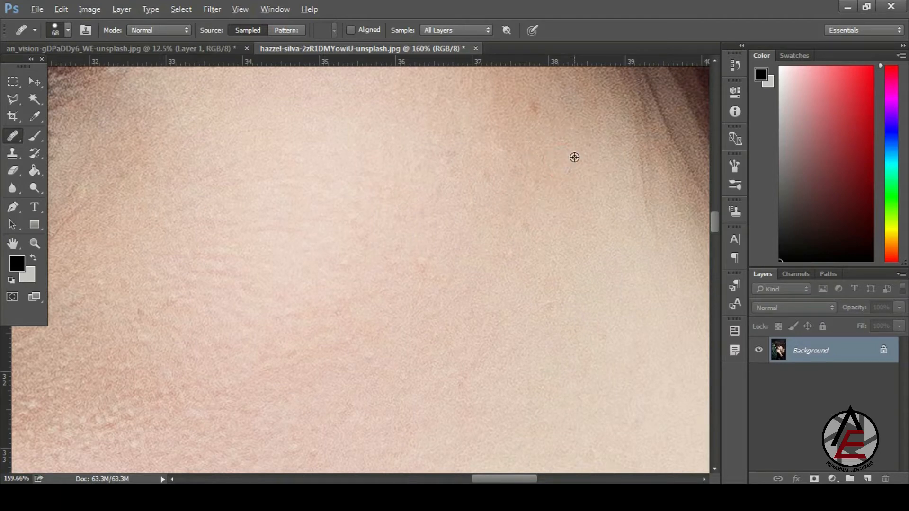
pyautogui.moveTo(547, 124); pyautogui.dragTo(535, 114)
# - Zoom out to about 22% and scroll until the full portrait is visible
pyautogui.moveTo(554, 195); pyautogui.dragTo(330, 89)
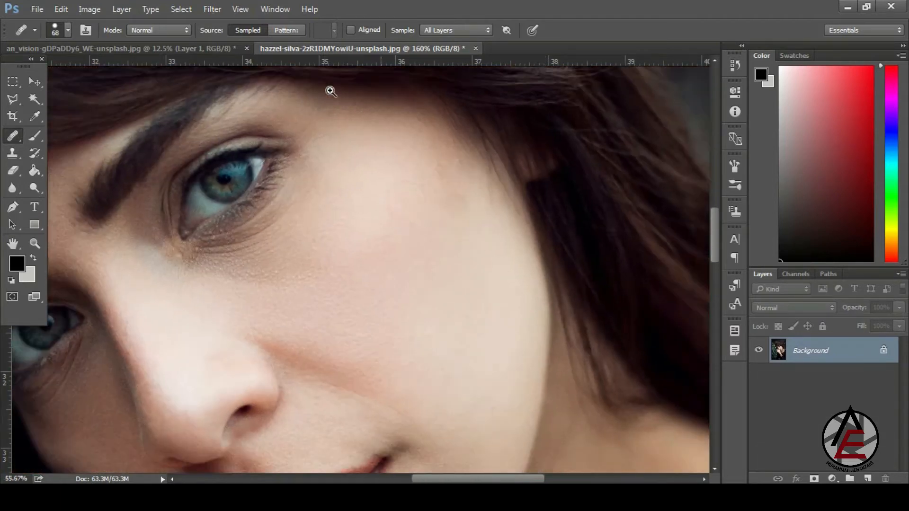
pyautogui.moveTo(570, 188); pyautogui.dragTo(412, 65)
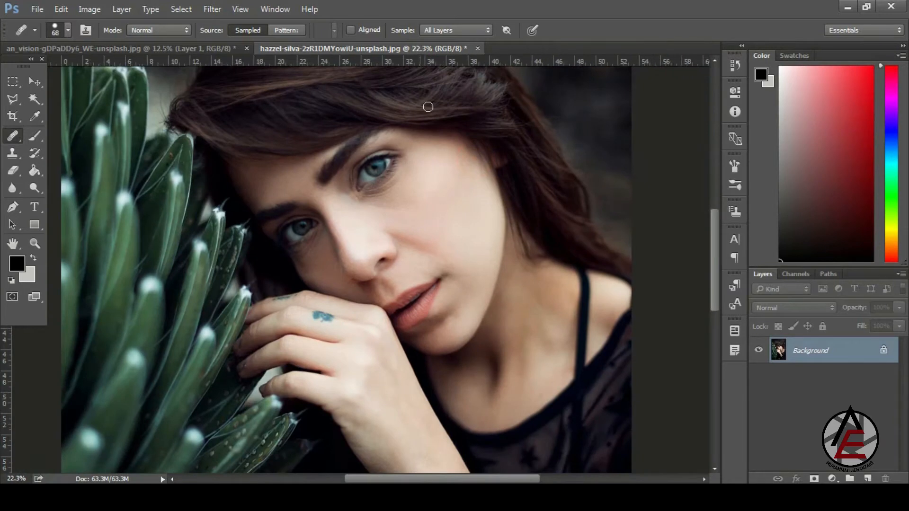
pyautogui.scroll(-5, 428, 114)
pyautogui.scroll(-2, 428, 122)
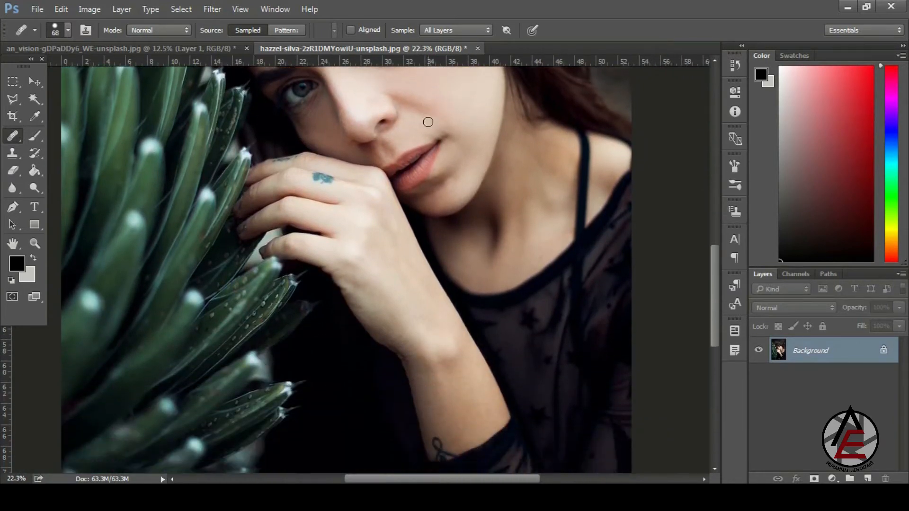
pyautogui.scroll(6, 428, 123)
pyautogui.scroll(5, 428, 122)
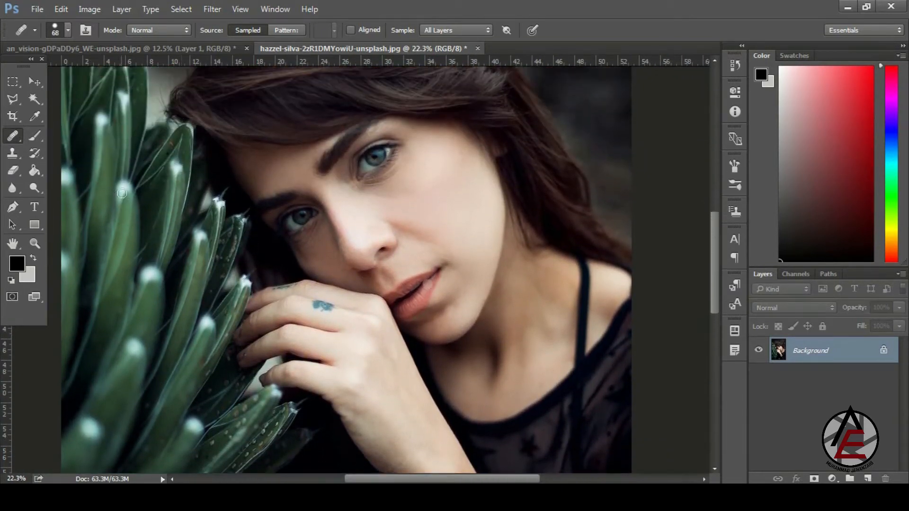
pyautogui.scroll(2, 122, 193)
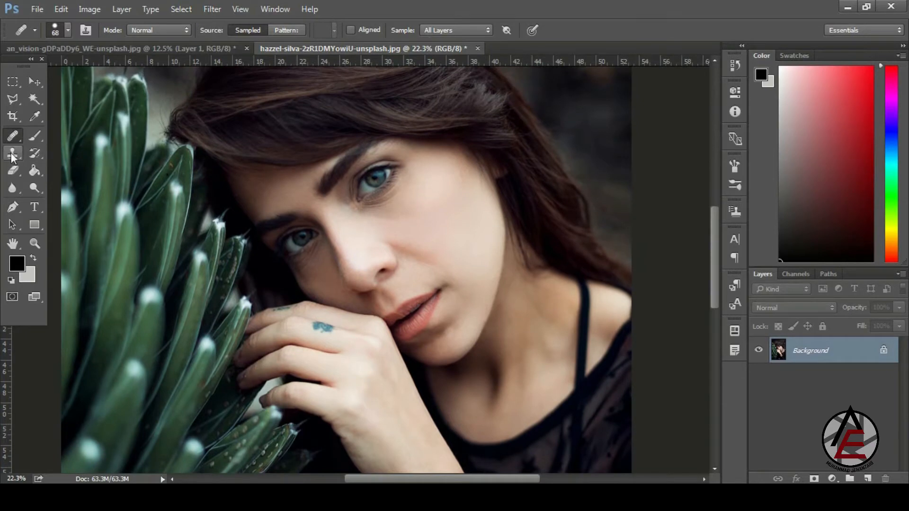
# - Close the portrait document, choosing No to discard its unsaved changes
pyautogui.click(477, 48)
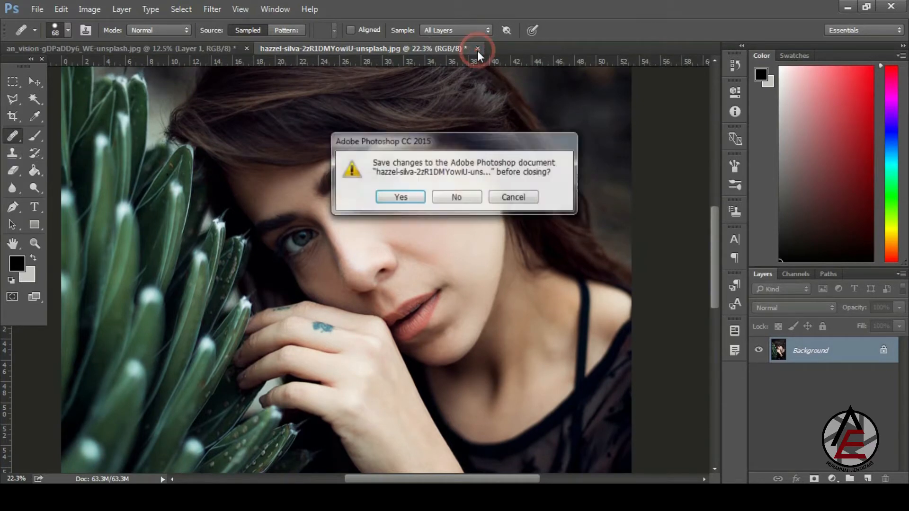
pyautogui.click(461, 197)
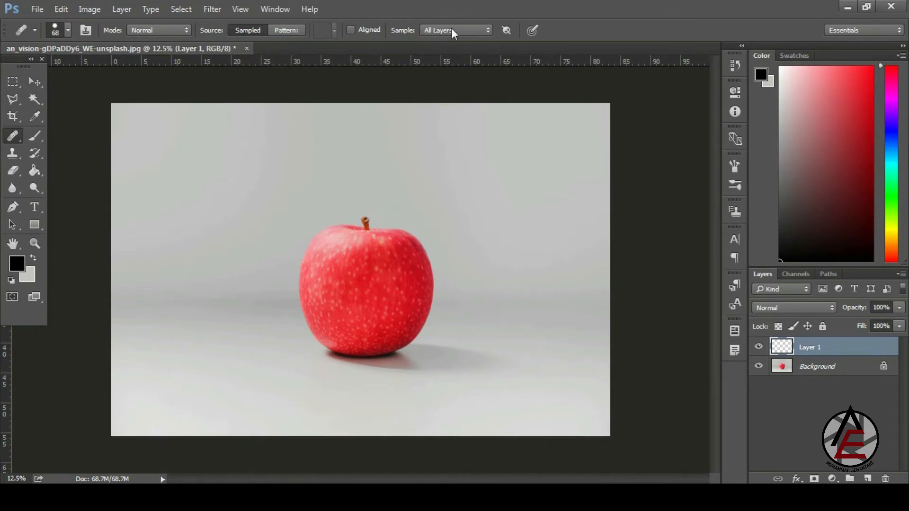
# - Turn on Aligned and select the Clone Stamp Tool
pyautogui.click(362, 30)
pyautogui.click(17, 155)
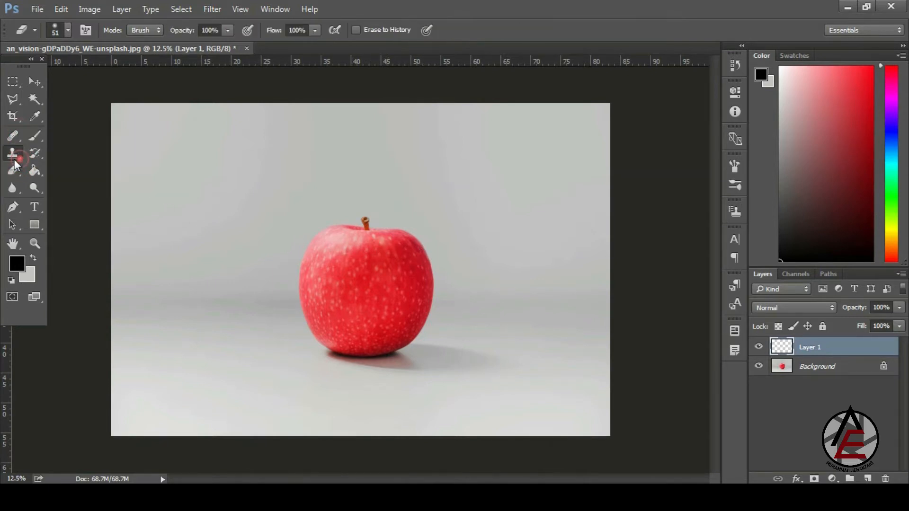
pyautogui.click(82, 152)
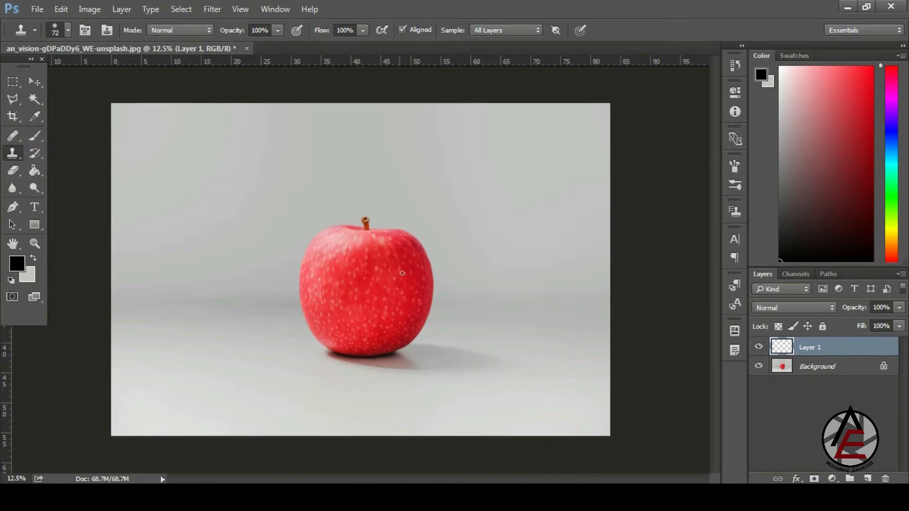
# - Sample the apple, paint a copy to its right, then undo it back to the Background
pyautogui.keyDown('alt'); pyautogui.click(369, 270); pyautogui.keyUp('alt')
pyautogui.moveTo(515, 270)
pyautogui.mouseDown()
pyautogui.moveTo(530, 252)
pyautogui.moveTo(517, 249)
pyautogui.moveTo(520, 241)
pyautogui.moveTo(509, 254)
pyautogui.moveTo(524, 243)
pyautogui.moveTo(495, 240)
pyautogui.moveTo(520, 255)
pyautogui.moveTo(497, 232)
pyautogui.moveTo(503, 268)
pyautogui.moveTo(487, 236)
pyautogui.moveTo(489, 260)
pyautogui.moveTo(471, 255)
pyautogui.moveTo(479, 223)
pyautogui.moveTo(475, 231)
pyautogui.moveTo(525, 248)
pyautogui.moveTo(548, 240)
pyautogui.moveTo(539, 212)
pyautogui.moveTo(511, 210)
pyautogui.moveTo(485, 266)
pyautogui.moveTo(474, 225)
pyautogui.moveTo(497, 211)
pyautogui.moveTo(465, 284)
pyautogui.moveTo(553, 252)
pyautogui.moveTo(526, 291)
pyautogui.moveTo(467, 292)
pyautogui.moveTo(466, 307)
pyautogui.moveTo(489, 331)
pyautogui.moveTo(546, 262)
pyautogui.mouseUp()
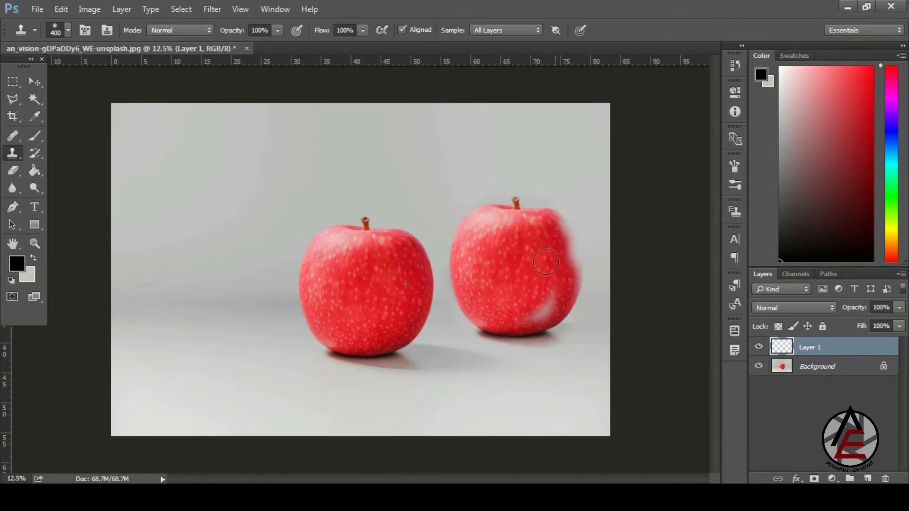
pyautogui.moveTo(543, 298)
pyautogui.mouseDown()
pyautogui.moveTo(565, 246)
pyautogui.moveTo(582, 266)
pyautogui.moveTo(558, 230)
pyautogui.moveTo(567, 238)
pyautogui.moveTo(552, 264)
pyautogui.moveTo(551, 304)
pyautogui.moveTo(523, 302)
pyautogui.mouseUp()
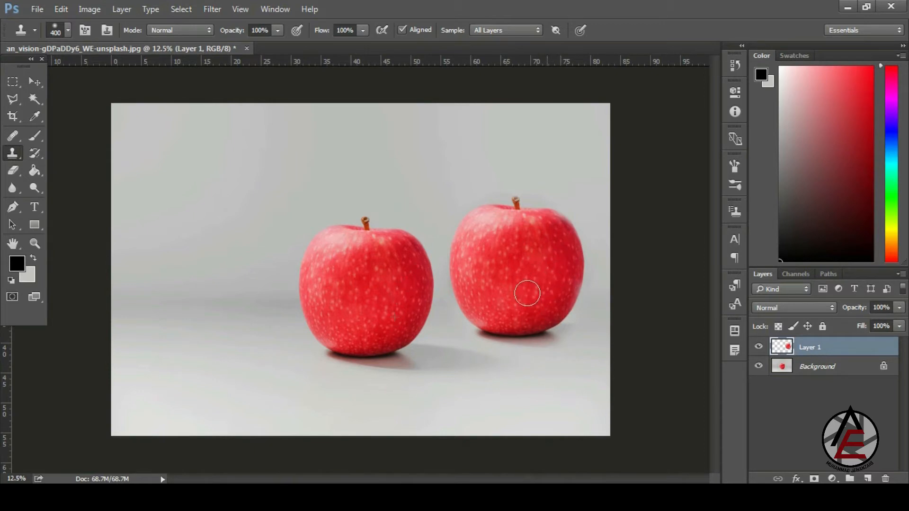
pyautogui.hotkey('ctrl', 'alt', 'z')
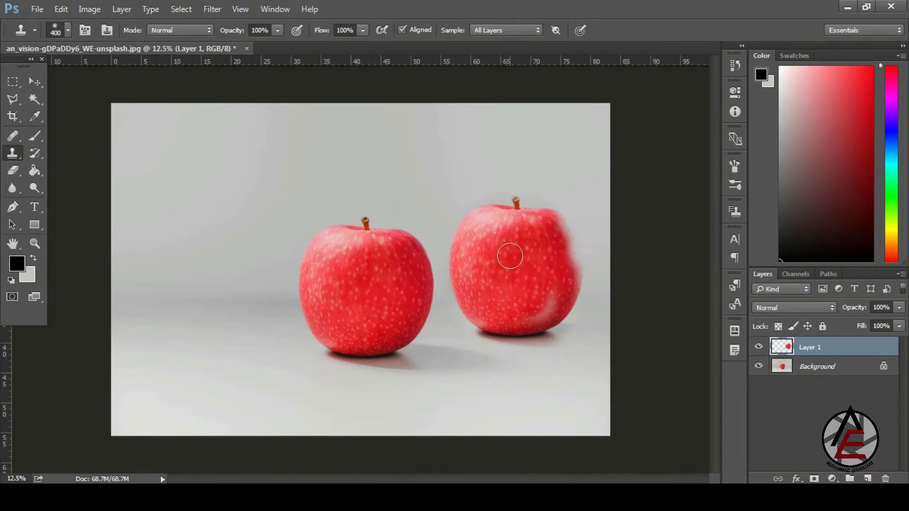
pyautogui.hotkey('ctrl', 'alt', 'z')
pyautogui.hotkey('ctrl', 'alt', 'z')
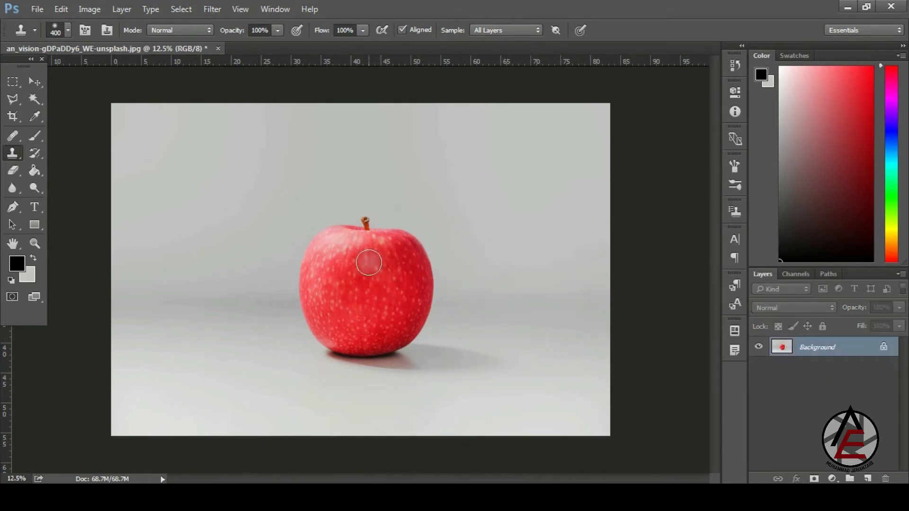
# - Clone the apple onto the Background to its right, then undo to a small partial fragment
pyautogui.keyDown('alt'); pyautogui.click(354, 262); pyautogui.keyUp('alt')
pyautogui.moveTo(479, 276)
pyautogui.mouseDown()
pyautogui.moveTo(492, 262)
pyautogui.moveTo(483, 256)
pyautogui.mouseUp()
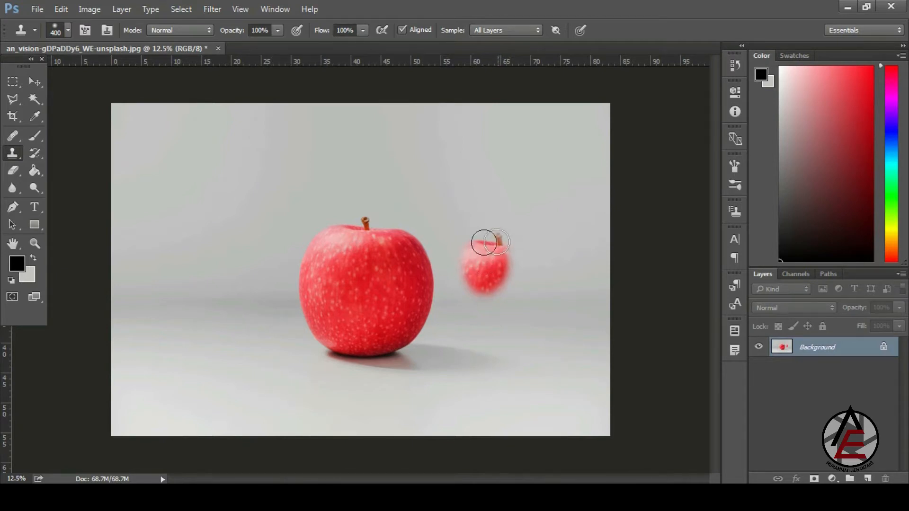
pyautogui.moveTo(510, 266)
pyautogui.mouseDown()
pyautogui.moveTo(515, 279)
pyautogui.moveTo(500, 250)
pyautogui.moveTo(461, 267)
pyautogui.moveTo(469, 264)
pyautogui.moveTo(478, 303)
pyautogui.moveTo(496, 285)
pyautogui.moveTo(474, 331)
pyautogui.moveTo(462, 308)
pyautogui.moveTo(523, 315)
pyautogui.moveTo(516, 247)
pyautogui.moveTo(549, 303)
pyautogui.moveTo(537, 327)
pyautogui.moveTo(493, 334)
pyautogui.moveTo(478, 348)
pyautogui.moveTo(544, 315)
pyautogui.moveTo(476, 303)
pyautogui.moveTo(455, 312)
pyautogui.moveTo(490, 351)
pyautogui.mouseUp()
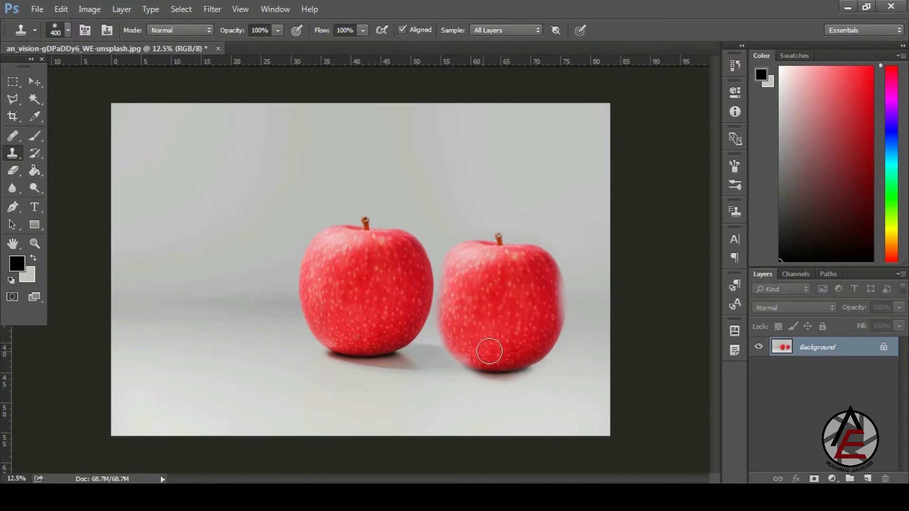
pyautogui.hotkey('ctrl', 'z')
pyautogui.hotkey('ctrl', 'alt', 'z')
pyautogui.hotkey('ctrl', 'alt', 'z')
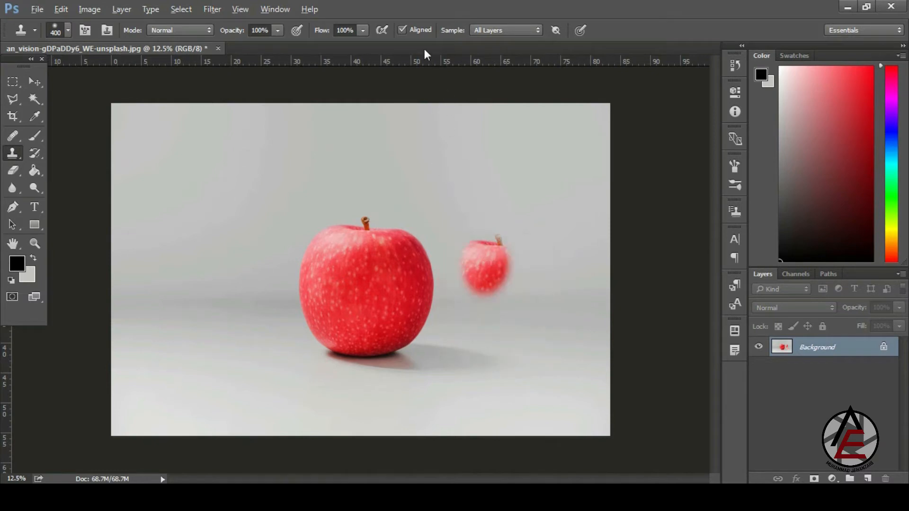
# - With Aligned off, sample the apple and stamp copies at upper right, lower right and left
pyautogui.click(403, 30)
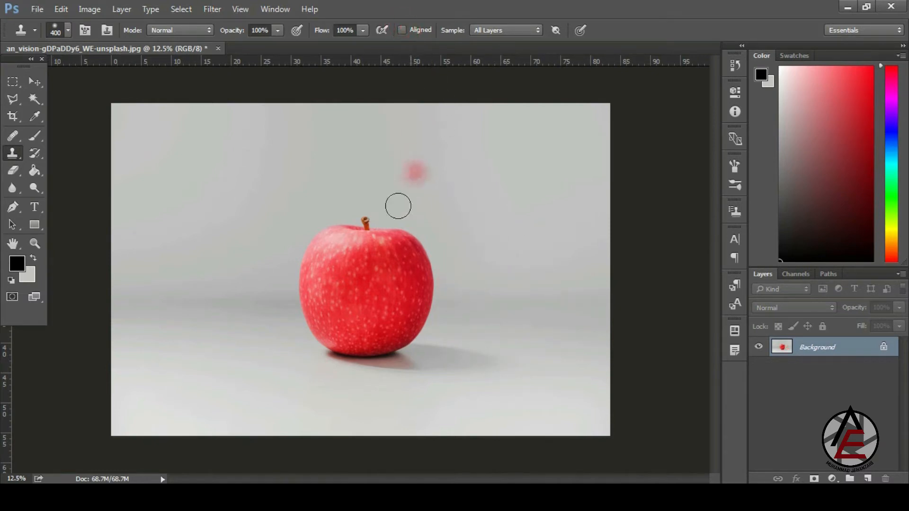
pyautogui.keyDown('alt'); pyautogui.click(369, 257); pyautogui.keyUp('alt')
pyautogui.moveTo(549, 263)
pyautogui.mouseDown()
pyautogui.moveTo(527, 267)
pyautogui.moveTo(529, 236)
pyautogui.moveTo(545, 253)
pyautogui.moveTo(556, 247)
pyautogui.moveTo(533, 225)
pyautogui.moveTo(513, 243)
pyautogui.moveTo(498, 231)
pyautogui.moveTo(514, 260)
pyautogui.mouseUp()
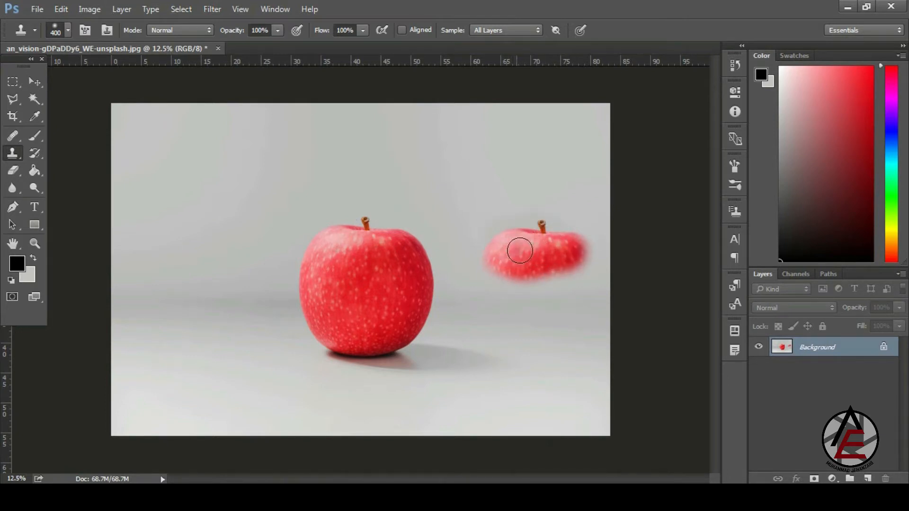
pyautogui.click(515, 301)
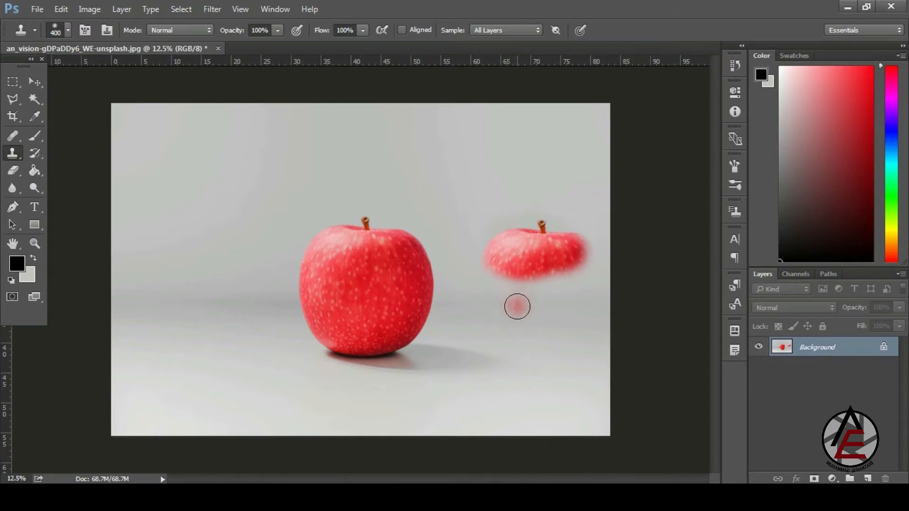
pyautogui.moveTo(517, 307)
pyautogui.mouseDown()
pyautogui.moveTo(510, 277)
pyautogui.moveTo(505, 294)
pyautogui.moveTo(511, 270)
pyautogui.moveTo(485, 262)
pyautogui.moveTo(480, 273)
pyautogui.moveTo(537, 288)
pyautogui.moveTo(495, 294)
pyautogui.moveTo(486, 275)
pyautogui.moveTo(470, 295)
pyautogui.moveTo(487, 266)
pyautogui.moveTo(472, 283)
pyautogui.moveTo(469, 318)
pyautogui.moveTo(471, 299)
pyautogui.moveTo(515, 341)
pyautogui.moveTo(495, 357)
pyautogui.moveTo(562, 318)
pyautogui.moveTo(548, 306)
pyautogui.moveTo(530, 354)
pyautogui.moveTo(531, 325)
pyautogui.moveTo(474, 371)
pyautogui.mouseUp()
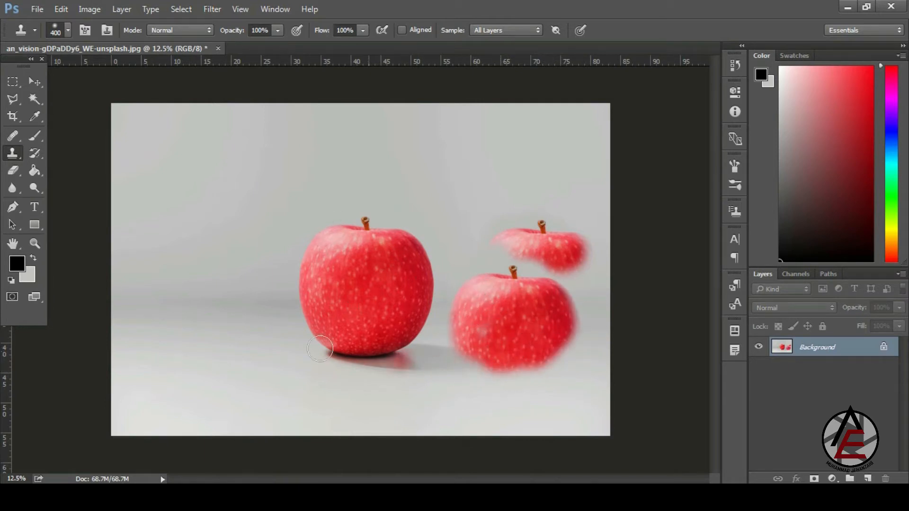
pyautogui.moveTo(236, 284)
pyautogui.mouseDown()
pyautogui.moveTo(248, 251)
pyautogui.moveTo(228, 244)
pyautogui.moveTo(226, 270)
pyautogui.moveTo(192, 252)
pyautogui.moveTo(197, 280)
pyautogui.moveTo(240, 267)
pyautogui.moveTo(234, 290)
pyautogui.moveTo(241, 266)
pyautogui.moveTo(226, 332)
pyautogui.moveTo(224, 285)
pyautogui.moveTo(266, 289)
pyautogui.moveTo(260, 239)
pyautogui.moveTo(240, 240)
pyautogui.moveTo(230, 291)
pyautogui.moveTo(204, 315)
pyautogui.moveTo(242, 318)
pyautogui.mouseUp()
pyautogui.moveTo(191, 282)
pyautogui.mouseDown()
pyautogui.moveTo(232, 222)
pyautogui.moveTo(237, 334)
pyautogui.mouseUp()
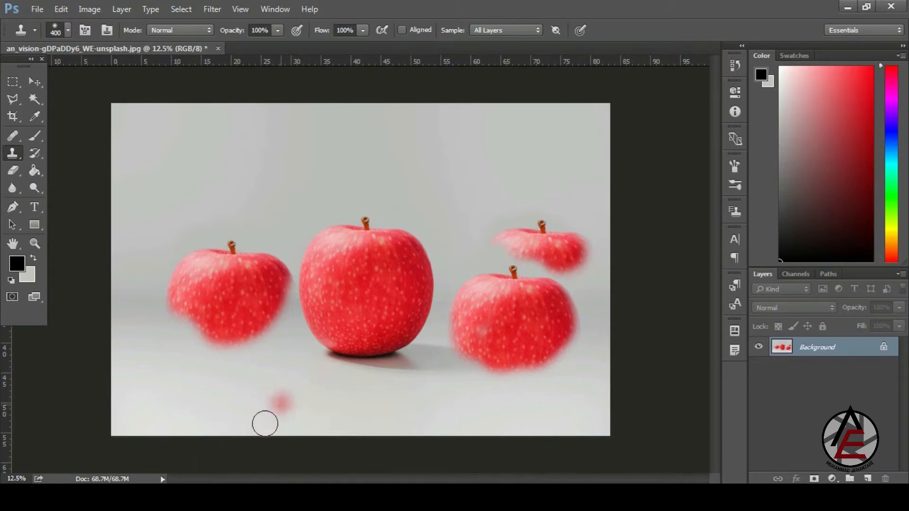
# - Open the Ref Image beach photo in Adobe Photoshop CC 2015
pyautogui.moveTo(101, 472)
pyautogui.click(107, 437)
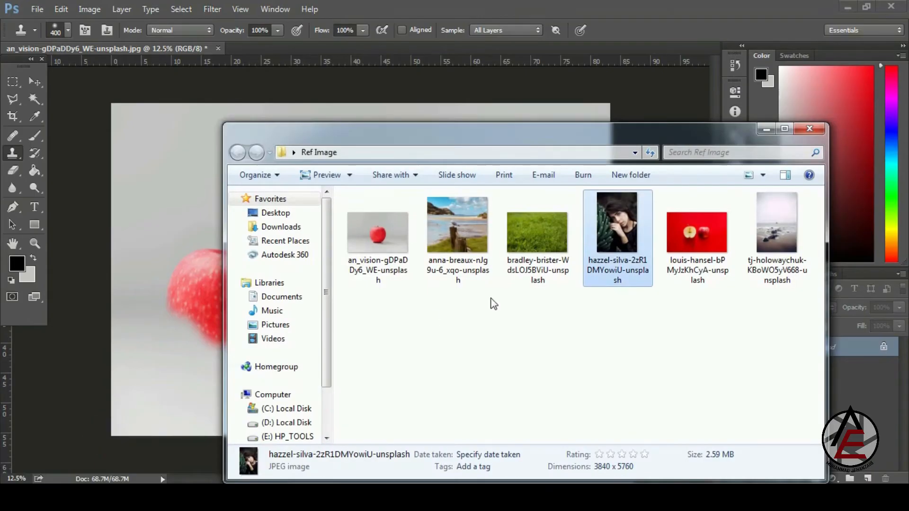
pyautogui.rightClick(767, 247)
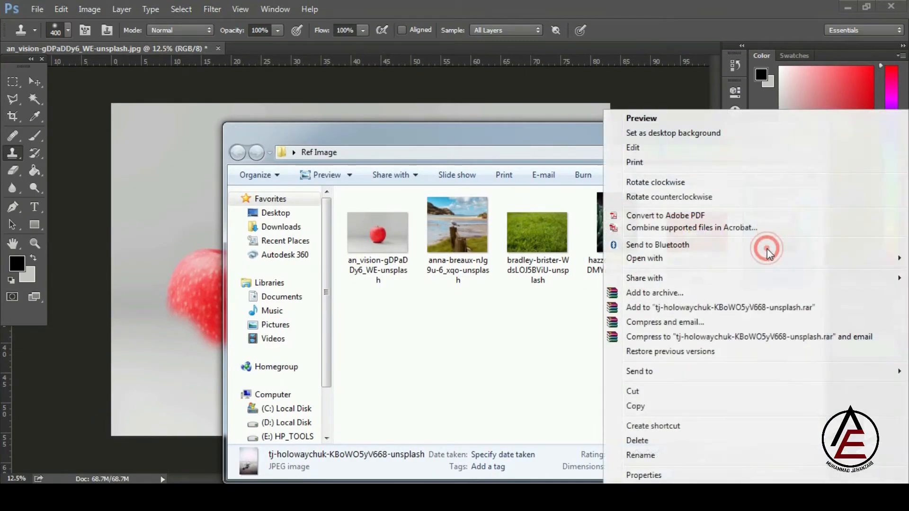
pyautogui.click(721, 256)
pyautogui.click(578, 259)
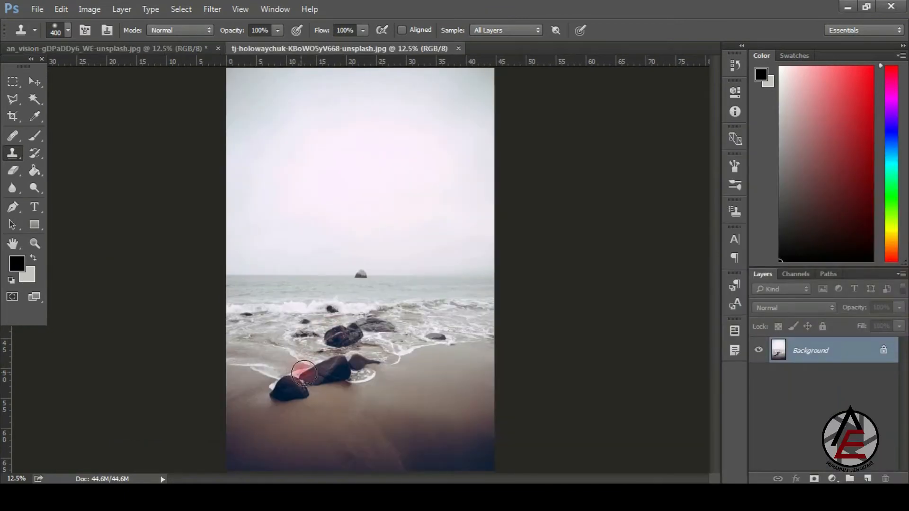
pyautogui.moveTo(271, 408); pyautogui.dragTo(358, 438)
pyautogui.scroll(-4, 337, 370)
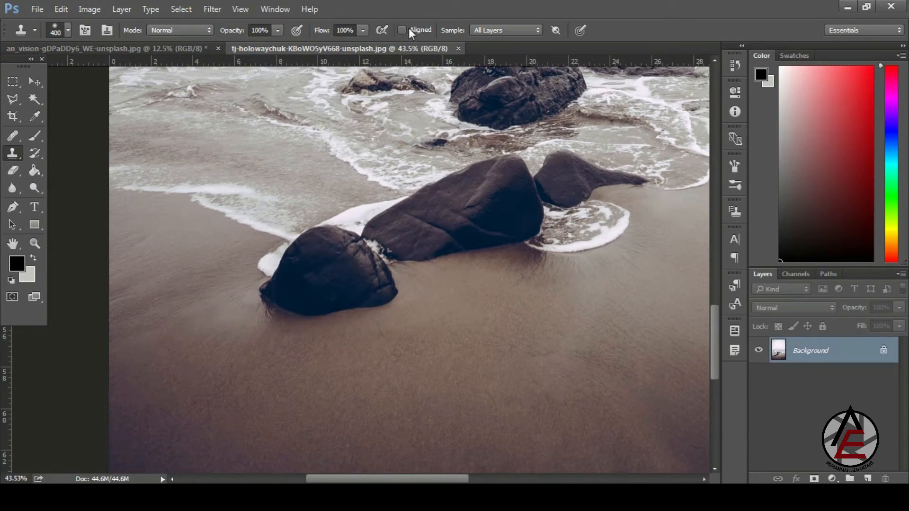
# - Sample the near rock and clone it across the sand below, undoing the last stroke
pyautogui.keyDown('alt'); pyautogui.click(333, 271); pyautogui.keyUp('alt')
pyautogui.moveTo(335, 294); pyautogui.dragTo(317, 262)
pyautogui.scroll(-2, 347, 342)
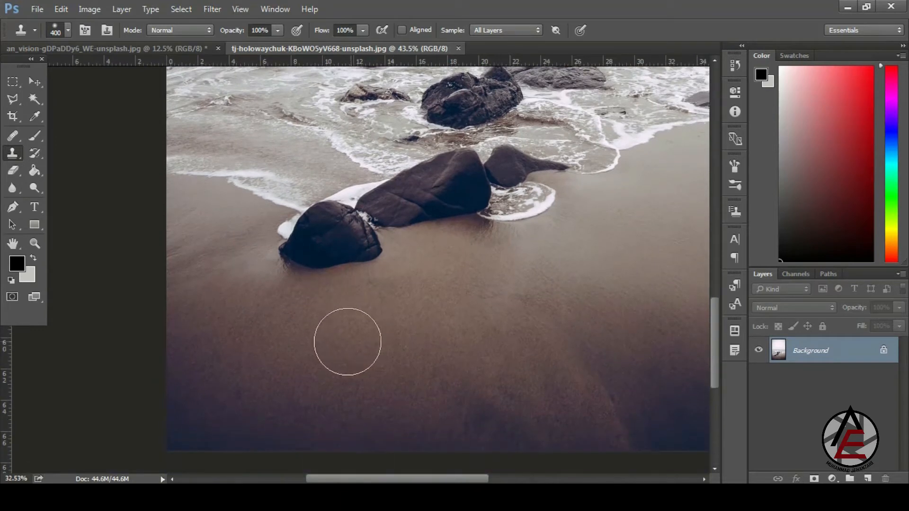
pyautogui.moveTo(347, 342)
pyautogui.mouseDown()
pyautogui.moveTo(357, 332)
pyautogui.moveTo(353, 349)
pyautogui.moveTo(349, 331)
pyautogui.moveTo(323, 313)
pyautogui.moveTo(294, 336)
pyautogui.moveTo(286, 315)
pyautogui.moveTo(286, 331)
pyautogui.moveTo(355, 335)
pyautogui.moveTo(436, 290)
pyautogui.moveTo(487, 280)
pyautogui.moveTo(499, 290)
pyautogui.moveTo(505, 273)
pyautogui.moveTo(471, 274)
pyautogui.moveTo(447, 349)
pyautogui.moveTo(455, 332)
pyautogui.moveTo(480, 343)
pyautogui.mouseUp()
pyautogui.moveTo(466, 317)
pyautogui.mouseDown()
pyautogui.moveTo(444, 336)
pyautogui.moveTo(441, 307)
pyautogui.moveTo(448, 334)
pyautogui.moveTo(425, 343)
pyautogui.moveTo(443, 330)
pyautogui.moveTo(422, 364)
pyautogui.moveTo(464, 345)
pyautogui.mouseUp()
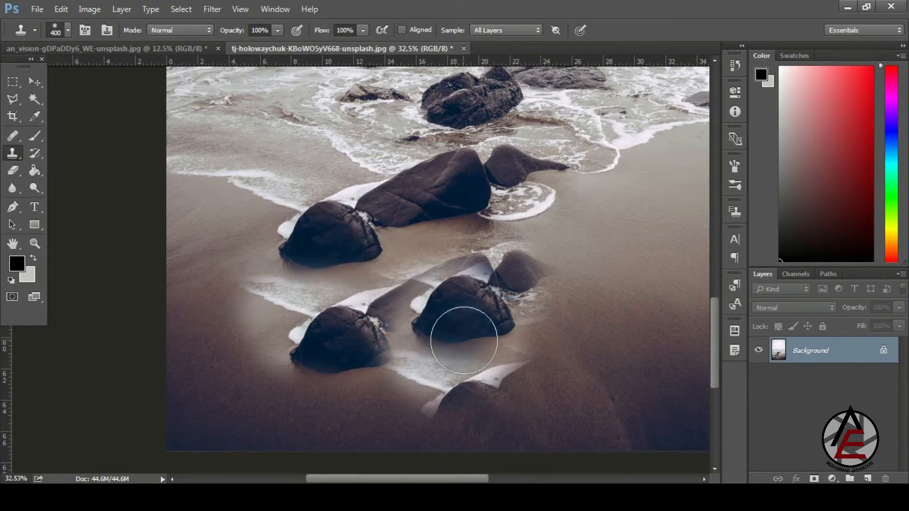
pyautogui.hotkey('ctrl', 'z')
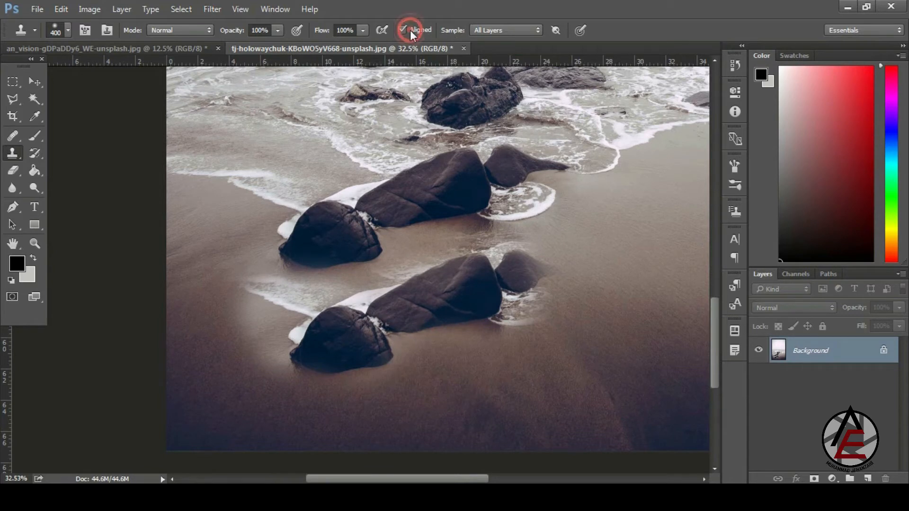
# - Undo the duplicate rocks and re-clone the left rock onto the sand, extending over the foam
pyautogui.hotkey('ctrl', 'alt', 'z')
pyautogui.keyDown('alt'); pyautogui.click(332, 237); pyautogui.keyUp('alt')
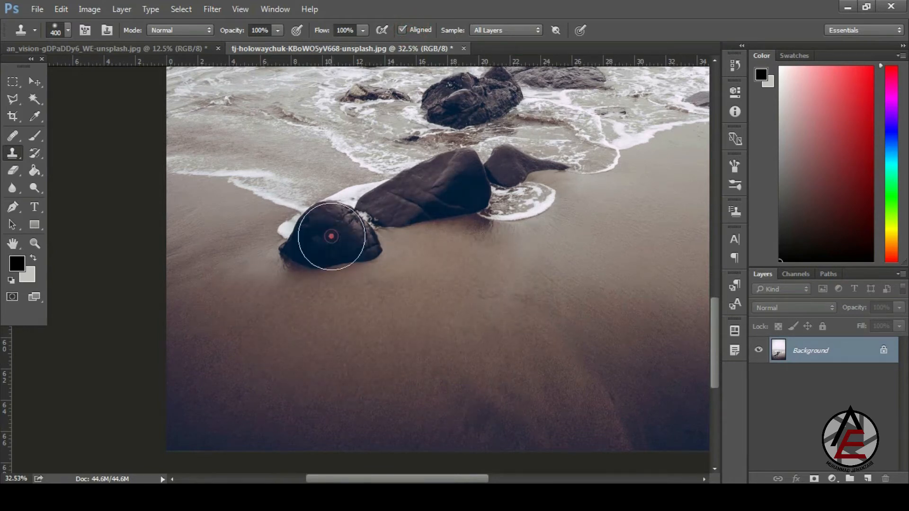
pyautogui.moveTo(347, 301)
pyautogui.mouseDown()
pyautogui.moveTo(364, 276)
pyautogui.moveTo(345, 321)
pyautogui.mouseUp()
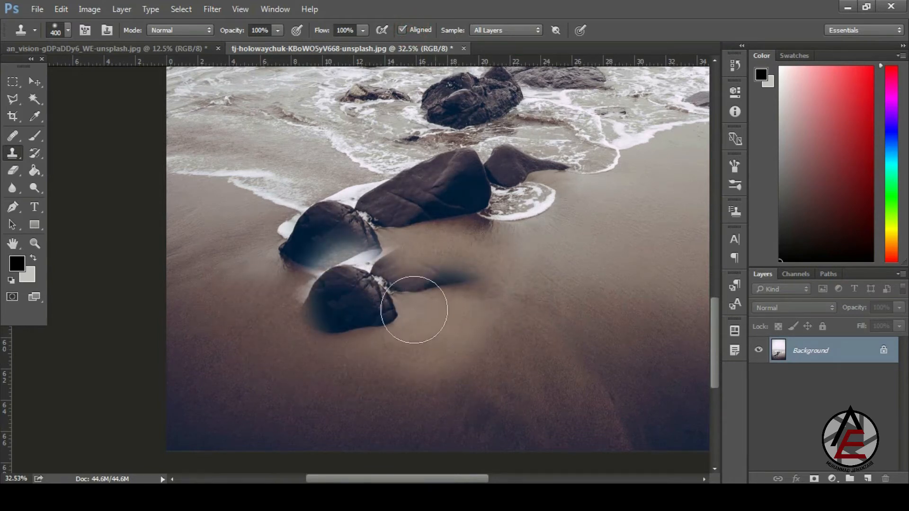
pyautogui.hotkey('ctrl', 'z')
pyautogui.keyDown('alt'); pyautogui.click(330, 245); pyautogui.keyUp('alt')
pyautogui.moveTo(365, 305)
pyautogui.mouseDown()
pyautogui.moveTo(382, 328)
pyautogui.moveTo(338, 336)
pyautogui.moveTo(328, 322)
pyautogui.moveTo(392, 291)
pyautogui.moveTo(446, 301)
pyautogui.moveTo(417, 256)
pyautogui.moveTo(405, 264)
pyautogui.moveTo(412, 281)
pyautogui.moveTo(400, 312)
pyautogui.moveTo(326, 357)
pyautogui.moveTo(346, 365)
pyautogui.moveTo(398, 334)
pyautogui.moveTo(424, 341)
pyautogui.moveTo(530, 302)
pyautogui.moveTo(517, 281)
pyautogui.moveTo(479, 275)
pyautogui.moveTo(515, 264)
pyautogui.moveTo(540, 275)
pyautogui.moveTo(570, 259)
pyautogui.moveTo(578, 221)
pyautogui.moveTo(619, 220)
pyautogui.moveTo(614, 209)
pyautogui.moveTo(642, 199)
pyautogui.moveTo(667, 170)
pyautogui.mouseUp()
pyautogui.moveTo(448, 284)
pyautogui.mouseDown()
pyautogui.moveTo(420, 229)
pyautogui.moveTo(413, 188)
pyautogui.mouseUp()
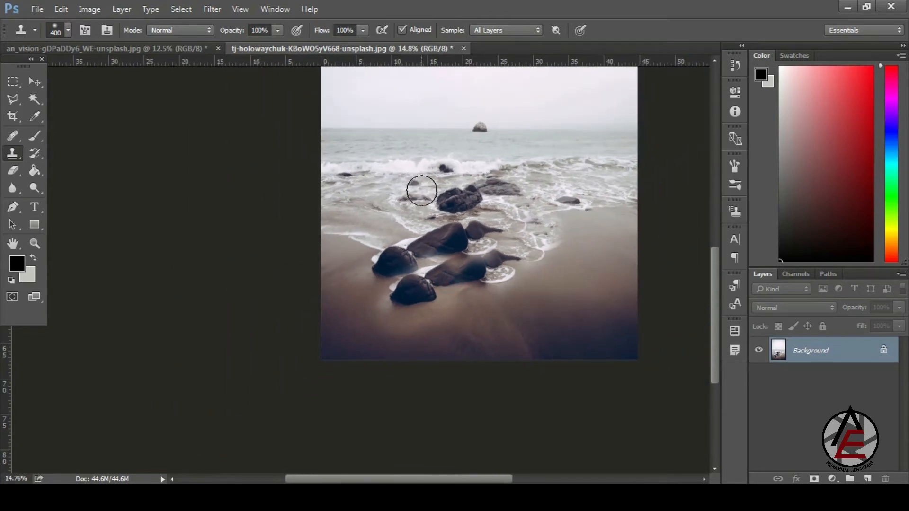
# - Zoom in on the wave-washed rock, uncheck Aligned and set the brush to 114 px
pyautogui.click(455, 150)
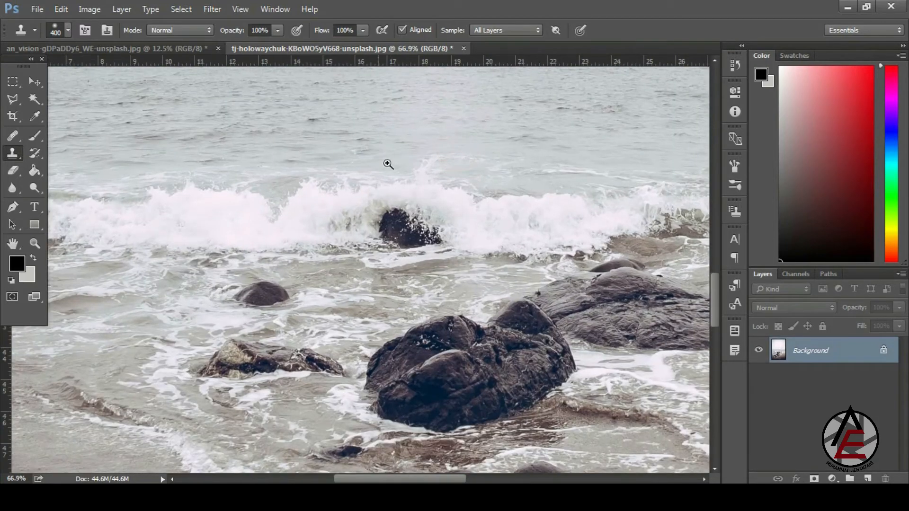
pyautogui.moveTo(522, 212); pyautogui.dragTo(531, 223)
pyautogui.moveTo(600, 285); pyautogui.dragTo(579, 262)
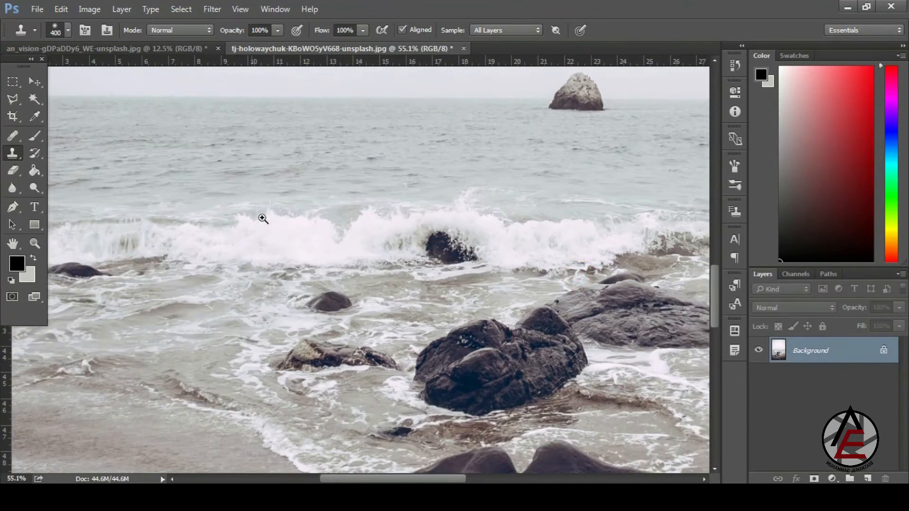
pyautogui.moveTo(569, 313); pyautogui.dragTo(559, 313)
pyautogui.moveTo(101, 276); pyautogui.dragTo(162, 308)
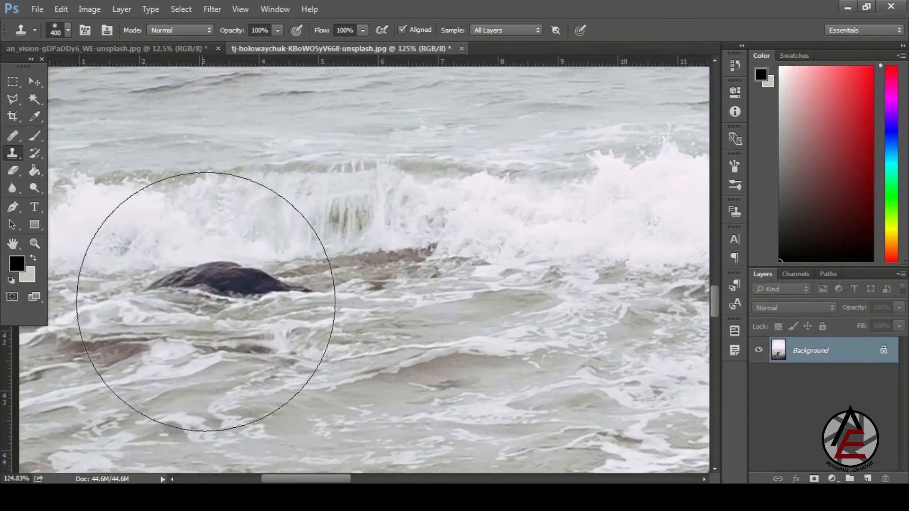
pyautogui.click(402, 30)
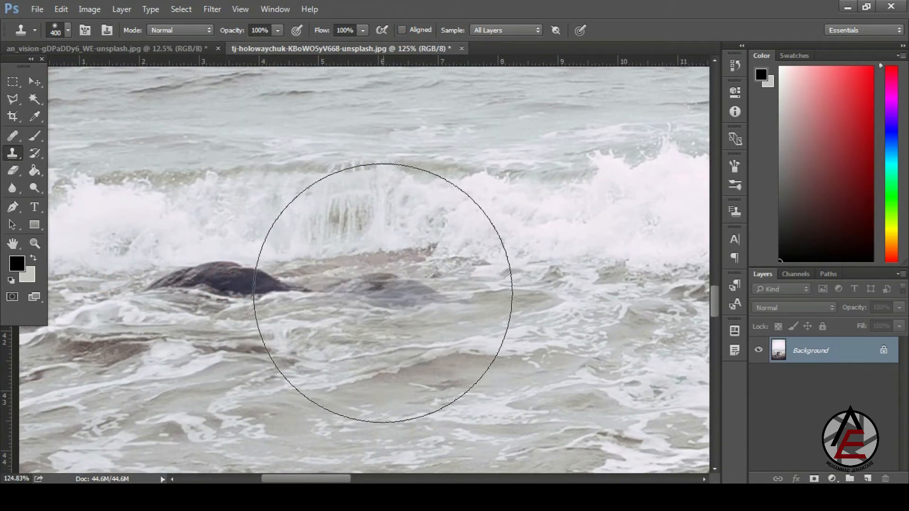
pyautogui.rightClick(398, 280)
pyautogui.click(499, 311)
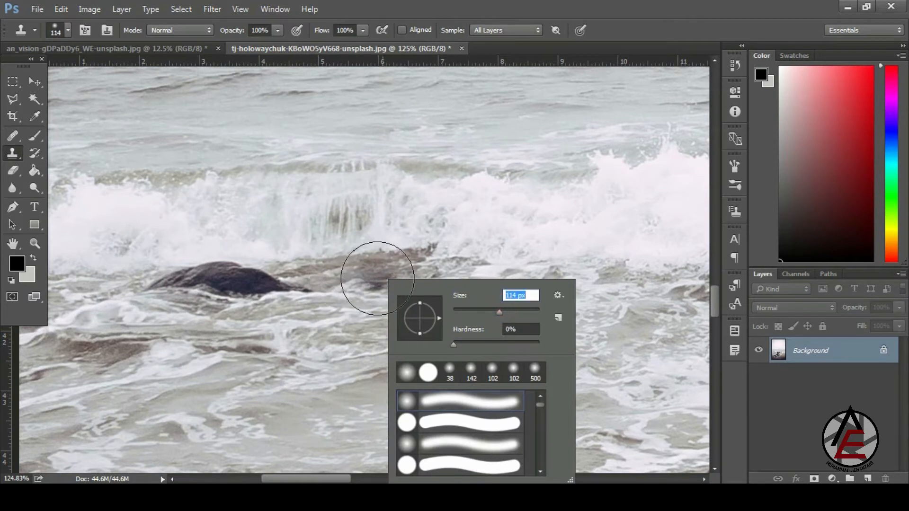
# - Stamp several copies of the rock into the water, undoing the stray ones
pyautogui.moveTo(390, 274)
pyautogui.mouseDown()
pyautogui.moveTo(420, 270)
pyautogui.moveTo(360, 277)
pyautogui.moveTo(439, 274)
pyautogui.mouseUp()
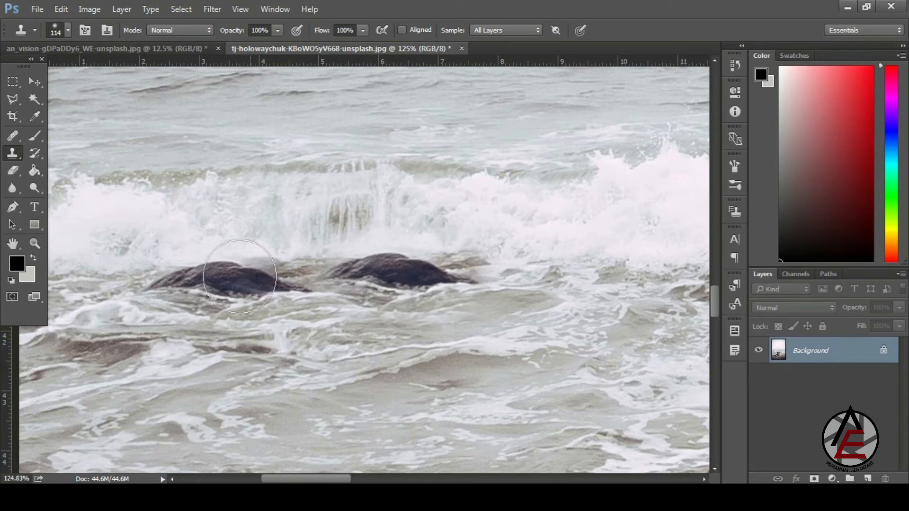
pyautogui.moveTo(512, 285)
pyautogui.mouseDown()
pyautogui.moveTo(603, 268)
pyautogui.moveTo(582, 268)
pyautogui.moveTo(538, 284)
pyautogui.moveTo(580, 271)
pyautogui.moveTo(619, 273)
pyautogui.moveTo(540, 283)
pyautogui.moveTo(576, 267)
pyautogui.mouseUp()
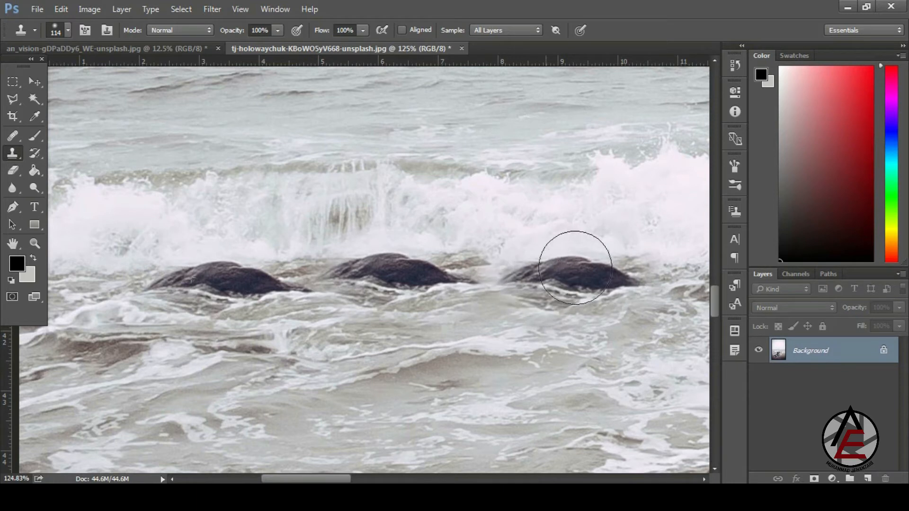
pyautogui.scroll(-3, 339, 301)
pyautogui.moveTo(235, 365)
pyautogui.mouseDown()
pyautogui.moveTo(305, 357)
pyautogui.moveTo(194, 371)
pyautogui.moveTo(414, 370)
pyautogui.moveTo(314, 342)
pyautogui.moveTo(447, 377)
pyautogui.moveTo(482, 360)
pyautogui.moveTo(420, 378)
pyautogui.moveTo(491, 367)
pyautogui.moveTo(380, 374)
pyautogui.moveTo(444, 382)
pyautogui.mouseUp()
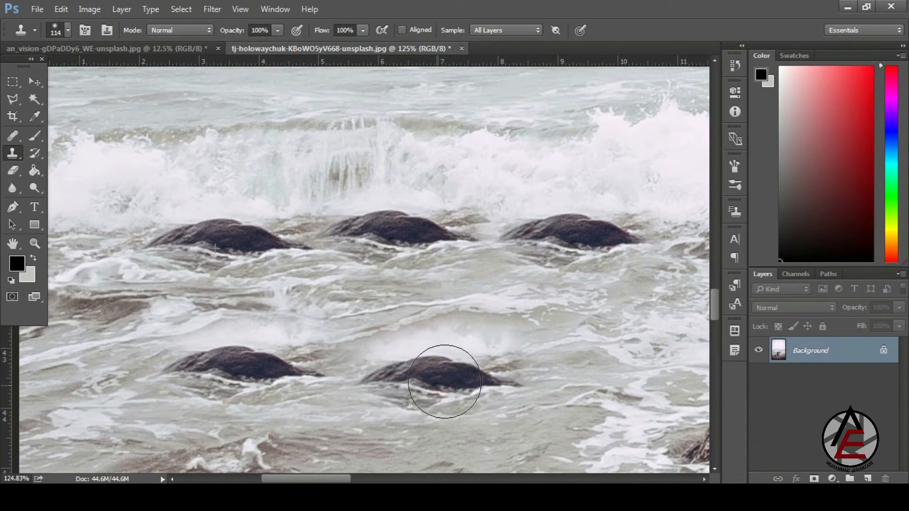
pyautogui.click(493, 203)
pyautogui.hotkey('ctrl', 'z')
pyautogui.hotkey('ctrl', 'alt', 'z')
pyautogui.hotkey('ctrl', 'alt', 'z')
pyautogui.hotkey('ctrl', 'alt', 'z')
pyautogui.hotkey('ctrl', 'alt', 'z')
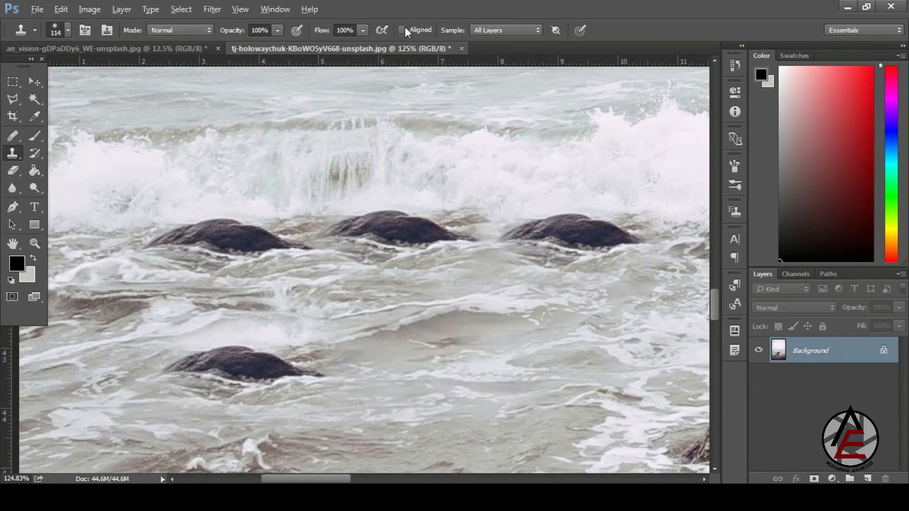
# - With Aligned on, sample the left rock and paint copies to its right along the wave line
pyautogui.click(403, 30)
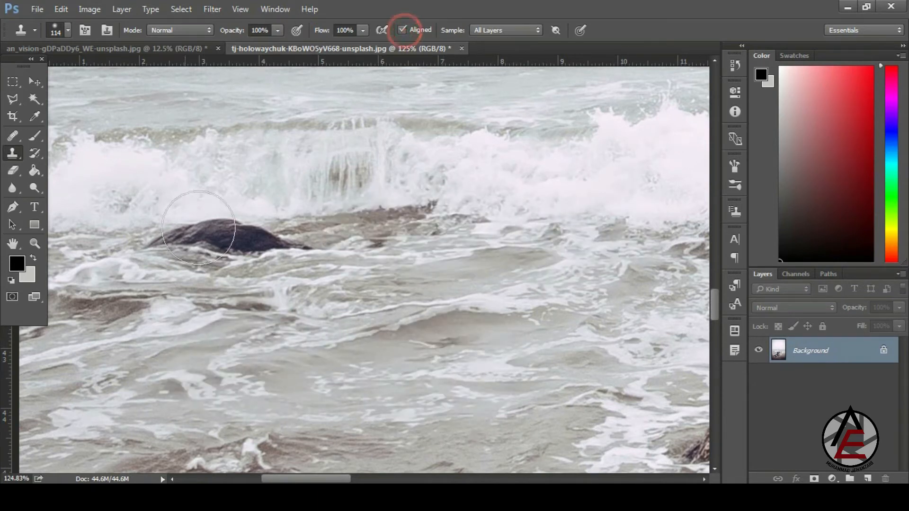
pyautogui.keyDown('alt'); pyautogui.click(213, 235); pyautogui.keyUp('alt')
pyautogui.moveTo(405, 239)
pyautogui.mouseDown()
pyautogui.moveTo(432, 245)
pyautogui.moveTo(383, 252)
pyautogui.moveTo(416, 244)
pyautogui.moveTo(386, 250)
pyautogui.moveTo(416, 235)
pyautogui.moveTo(470, 255)
pyautogui.moveTo(449, 257)
pyautogui.moveTo(523, 258)
pyautogui.moveTo(544, 239)
pyautogui.moveTo(582, 257)
pyautogui.moveTo(590, 241)
pyautogui.moveTo(526, 255)
pyautogui.mouseUp()
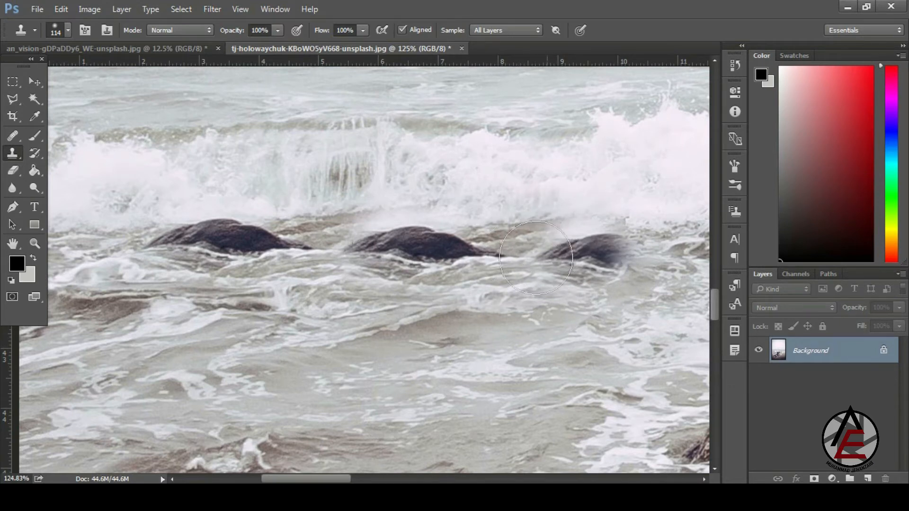
pyautogui.moveTo(536, 258)
pyautogui.mouseDown()
pyautogui.moveTo(654, 250)
pyautogui.moveTo(649, 313)
pyautogui.moveTo(562, 326)
pyautogui.moveTo(557, 359)
pyautogui.moveTo(508, 346)
pyautogui.moveTo(421, 365)
pyautogui.moveTo(276, 342)
pyautogui.moveTo(243, 398)
pyautogui.moveTo(238, 329)
pyautogui.moveTo(391, 329)
pyautogui.moveTo(196, 333)
pyautogui.mouseUp()
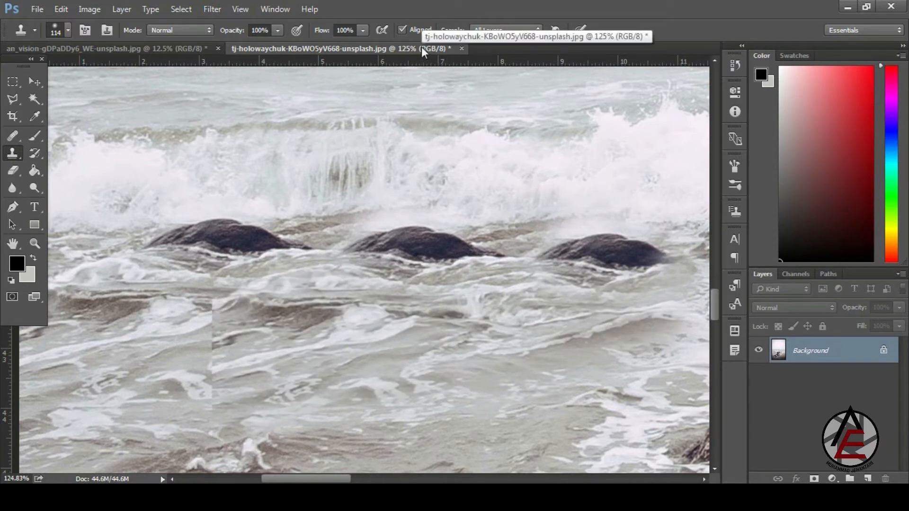
pyautogui.click(345, 234)
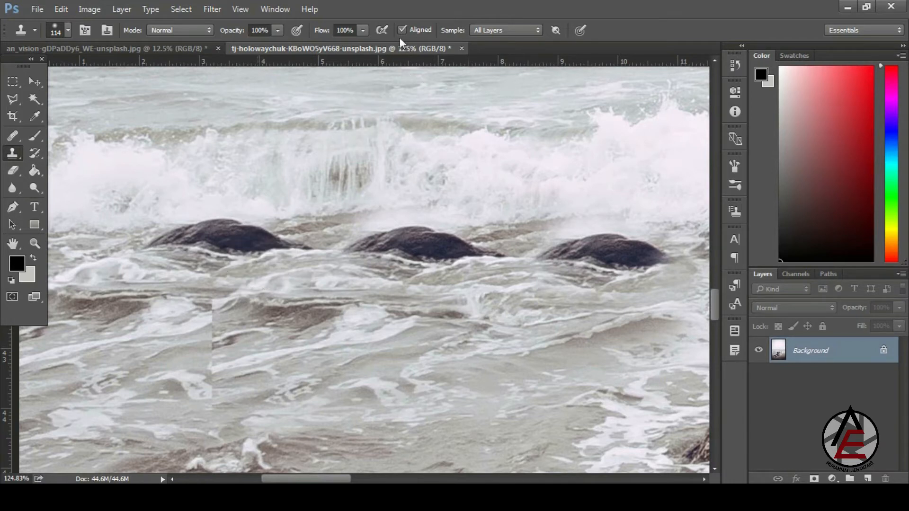
# - Undo the aligned rock copies and zoom out to the full beach photo
pyautogui.hotkey('ctrl', 'alt', 'z')
pyautogui.hotkey('ctrl', 'alt', 'z')
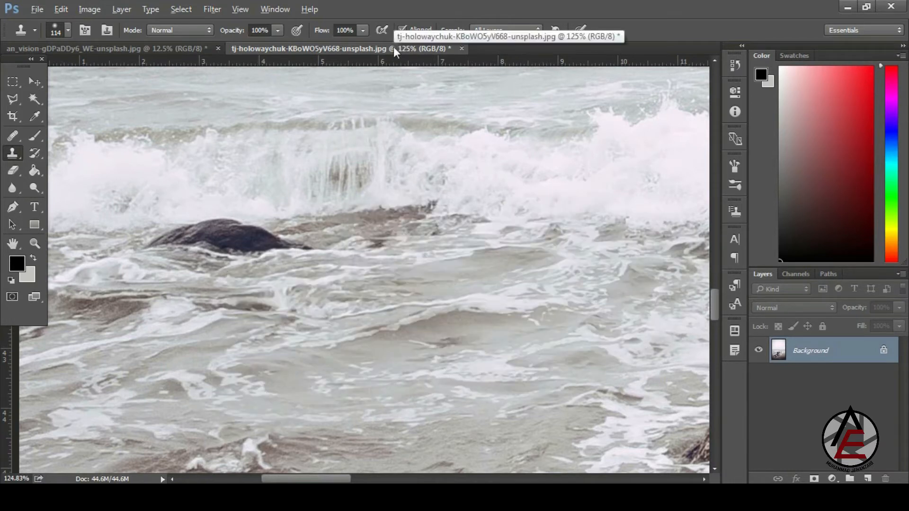
pyautogui.moveTo(400, 310); pyautogui.dragTo(290, 93)
pyautogui.scroll(-2, 334, 301)
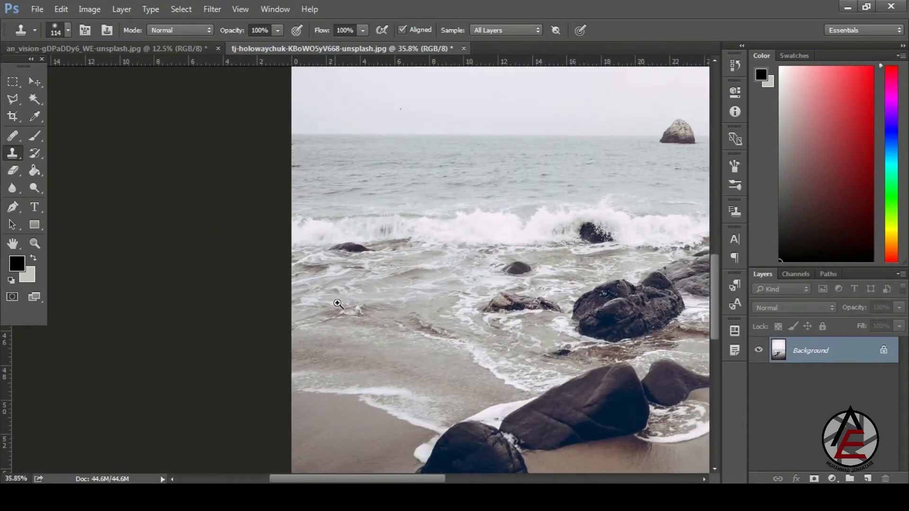
pyautogui.moveTo(334, 303); pyautogui.dragTo(287, 232)
pyautogui.moveTo(727, 318); pyautogui.dragTo(673, 347)
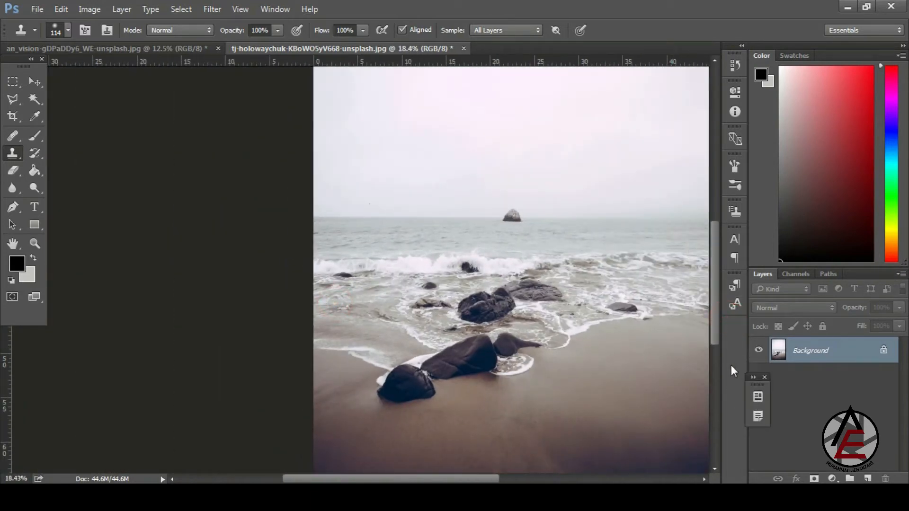
pyautogui.moveTo(753, 384); pyautogui.dragTo(725, 360)
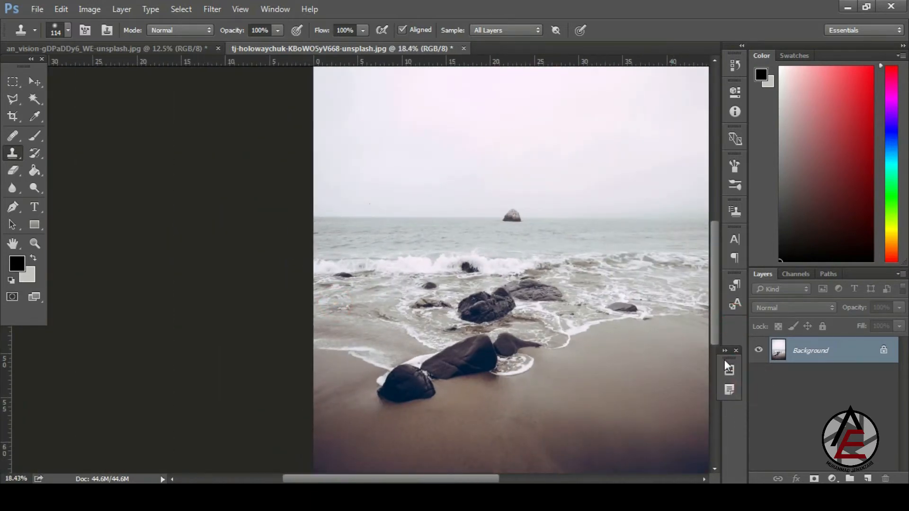
# - Test cloning open water over the small shoreline rock, then add an empty Layer 1
pyautogui.keyDown('ctrl'); pyautogui.click(600, 301); pyautogui.keyUp('ctrl')
pyautogui.keyDown('alt'); pyautogui.click(386, 297); pyautogui.keyUp('alt')
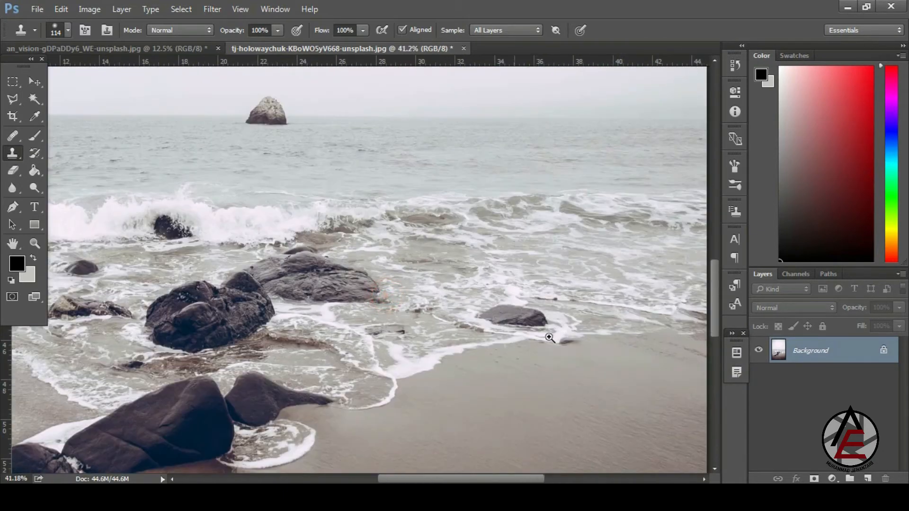
pyautogui.keyDown('ctrl'); pyautogui.click(521, 308); pyautogui.keyUp('ctrl')
pyautogui.scroll(-5, 562, 348)
pyautogui.scroll(4, 544, 234)
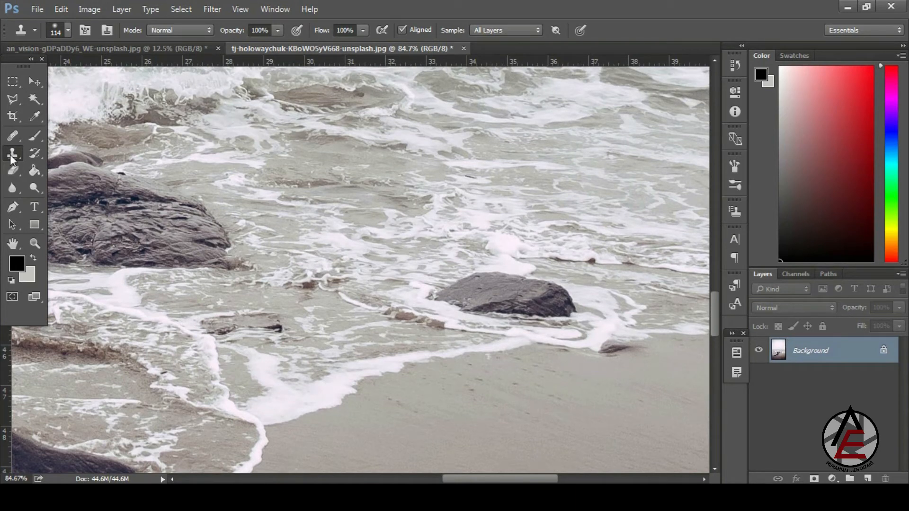
pyautogui.keyDown('alt'); pyautogui.click(636, 195); pyautogui.keyUp('alt')
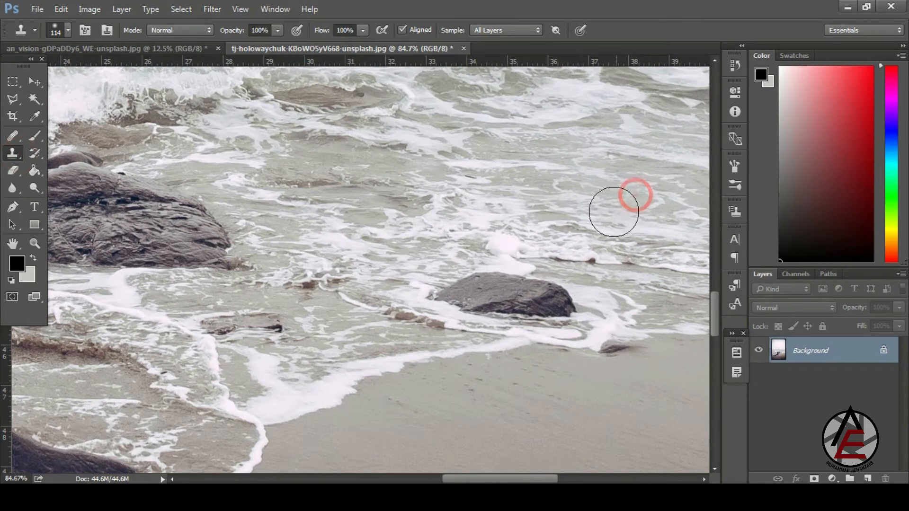
pyautogui.keyDown('alt'); pyautogui.click(660, 185); pyautogui.keyUp('alt')
pyautogui.moveTo(531, 258)
pyautogui.mouseDown()
pyautogui.moveTo(451, 293)
pyautogui.moveTo(566, 305)
pyautogui.moveTo(526, 308)
pyautogui.mouseUp()
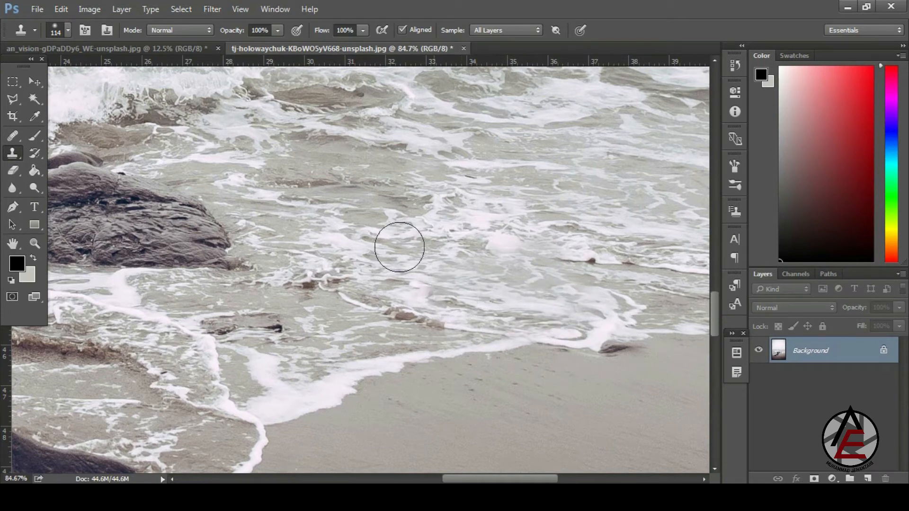
pyautogui.moveTo(355, 242)
pyautogui.mouseDown()
pyautogui.moveTo(284, 155)
pyautogui.moveTo(376, 244)
pyautogui.mouseUp()
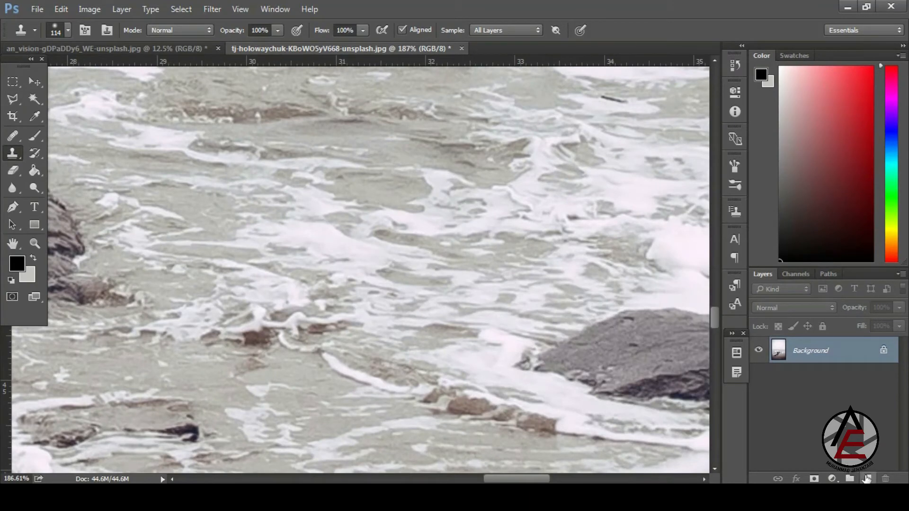
pyautogui.click(866, 479)
pyautogui.moveTo(562, 237); pyautogui.dragTo(444, 242)
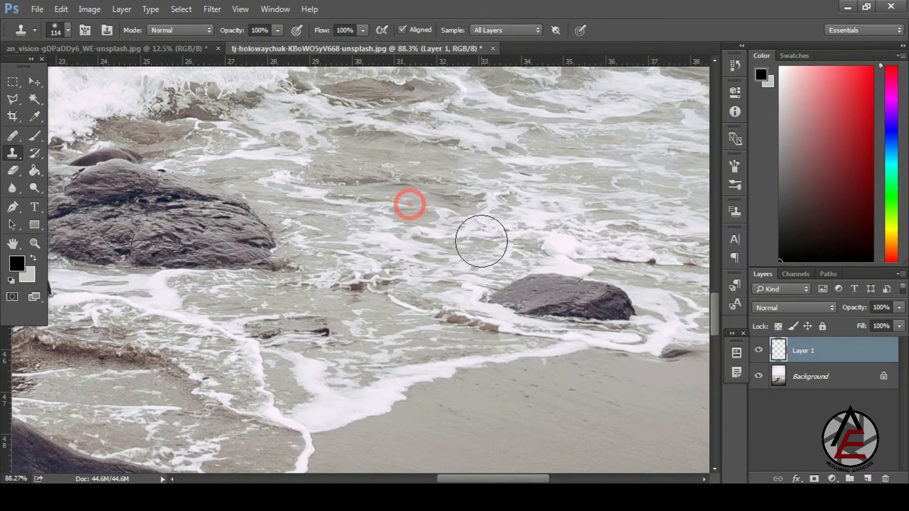
# - Clone water over the rock onto Layer 1 and hide the Background to inspect the patch
pyautogui.moveTo(496, 281)
pyautogui.mouseDown()
pyautogui.moveTo(517, 286)
pyautogui.moveTo(493, 295)
pyautogui.moveTo(551, 303)
pyautogui.moveTo(572, 293)
pyautogui.moveTo(621, 312)
pyautogui.moveTo(617, 320)
pyautogui.moveTo(581, 312)
pyautogui.mouseUp()
pyautogui.click(759, 378)
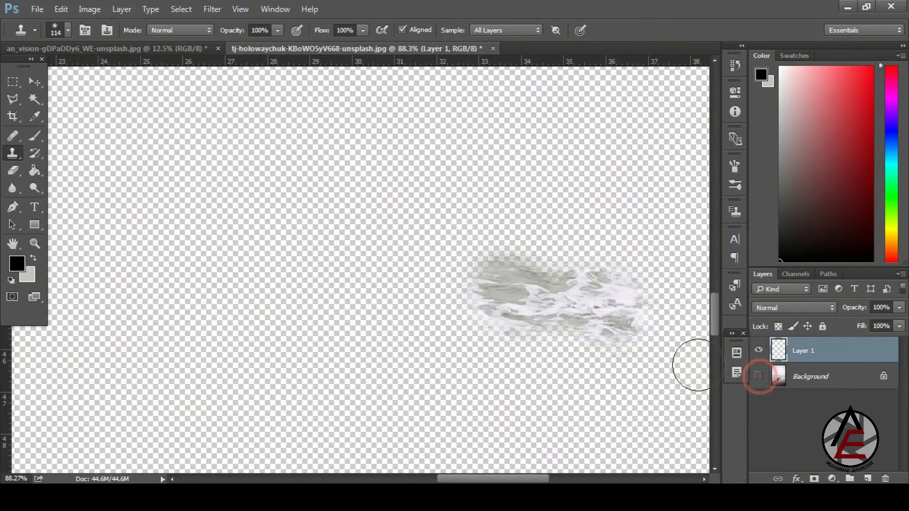
pyautogui.moveTo(601, 348); pyautogui.dragTo(655, 391)
pyautogui.hotkey('ctrl', 'z')
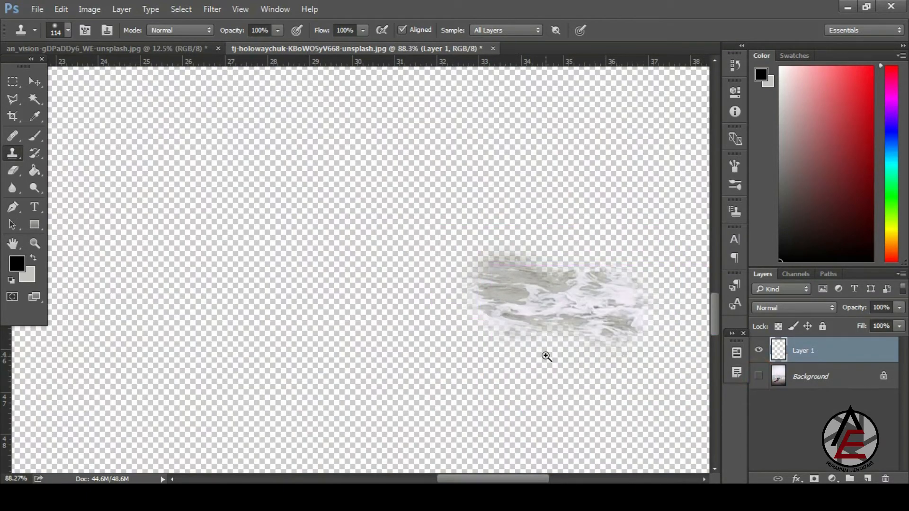
pyautogui.moveTo(557, 361); pyautogui.dragTo(592, 385)
# - Erase along the patch's foam edge, then undo back to the single Background layer
pyautogui.press('e')
pyautogui.moveTo(500, 322)
pyautogui.mouseDown()
pyautogui.moveTo(416, 304)
pyautogui.moveTo(373, 247)
pyautogui.moveTo(364, 166)
pyautogui.moveTo(441, 134)
pyautogui.moveTo(588, 139)
pyautogui.mouseUp()
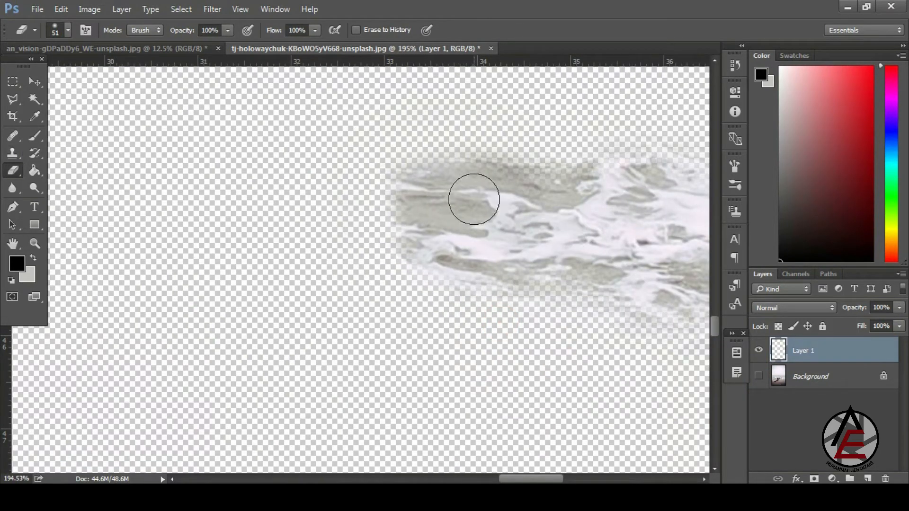
pyautogui.moveTo(373, 249); pyautogui.dragTo(306, 151)
pyautogui.hotkey('ctrl', 'alt', 'z')
pyautogui.hotkey('ctrl', 'alt', 'z')
pyautogui.hotkey('ctrl', 'alt', 'z')
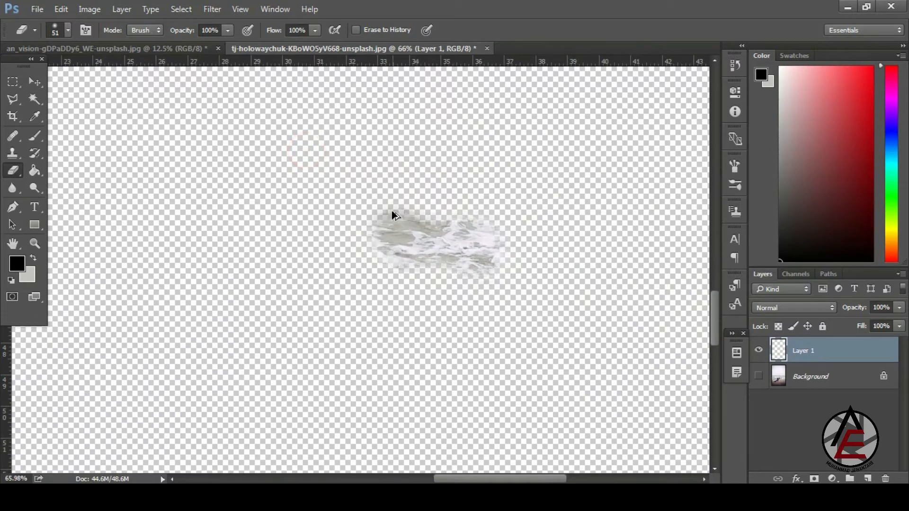
pyautogui.moveTo(440, 300); pyautogui.dragTo(365, 234)
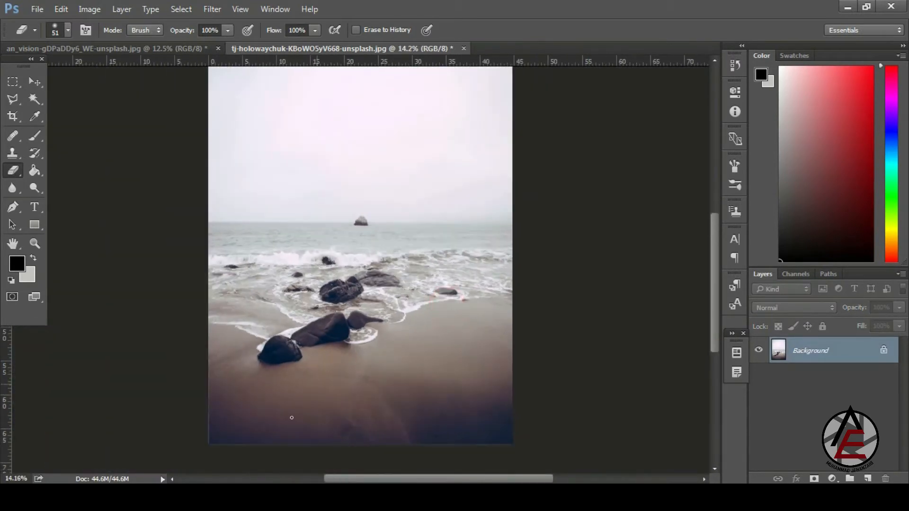
pyautogui.click(225, 497)
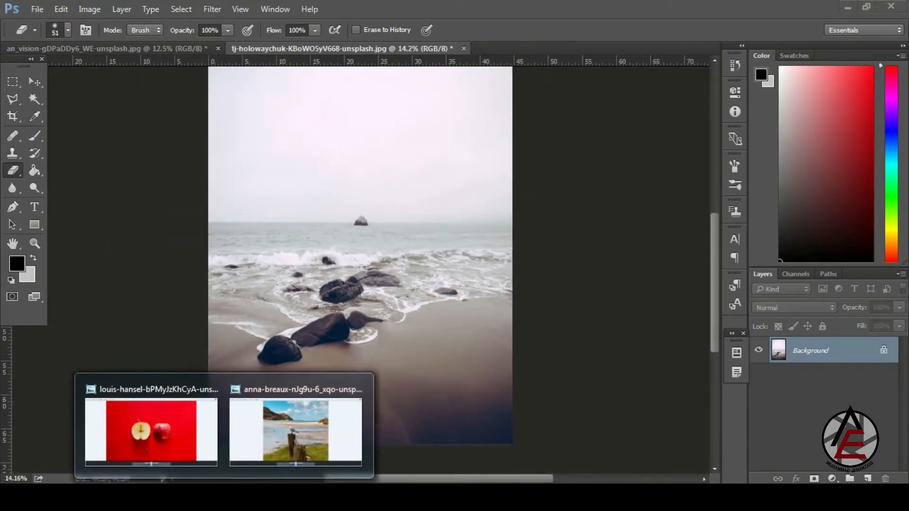
# - On the apples photo, undo the cloned apples and open the Clone Source panel with Clone Stamp
pyautogui.moveTo(159, 498)
pyautogui.click(135, 51)
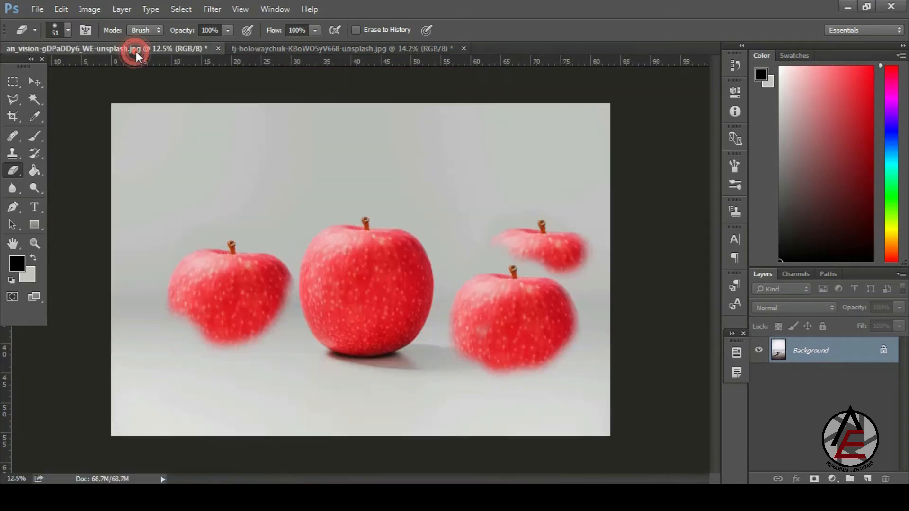
pyautogui.hotkey('ctrl', 'alt', 'z')
pyautogui.hotkey('ctrl', 'alt', 'z')
pyautogui.hotkey('ctrl', 'alt', 'z')
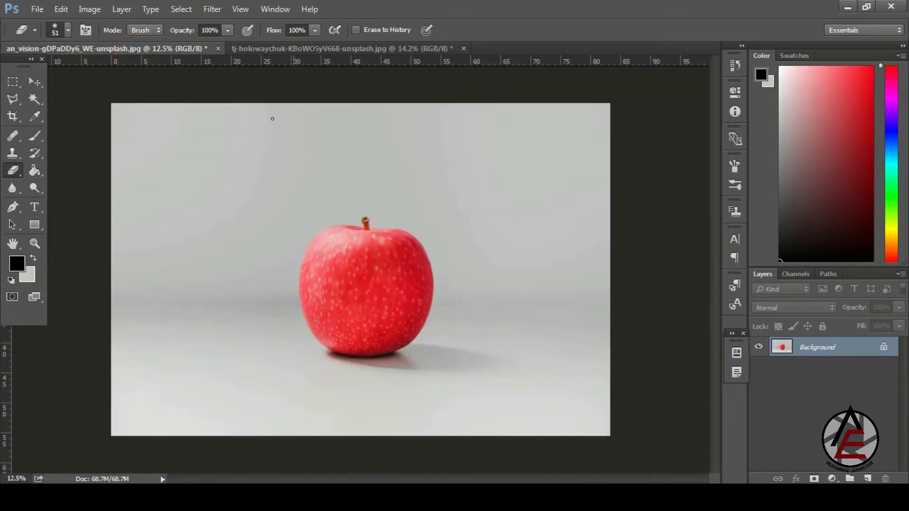
pyautogui.click(16, 156)
pyautogui.click(105, 35)
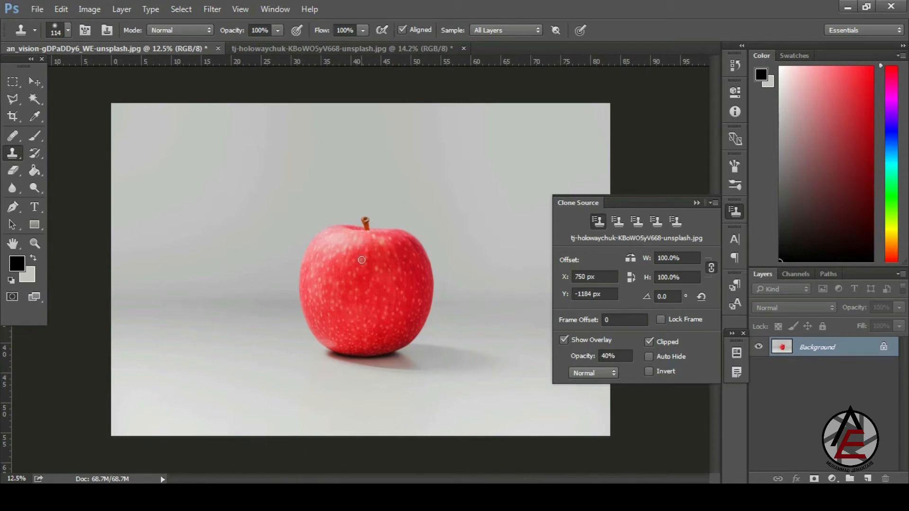
# - Stamp an apple copy left of the apple, then zoom the beach photo near the front rock
pyautogui.moveTo(242, 250)
pyautogui.mouseDown()
pyautogui.moveTo(209, 236)
pyautogui.moveTo(214, 217)
pyautogui.mouseUp()
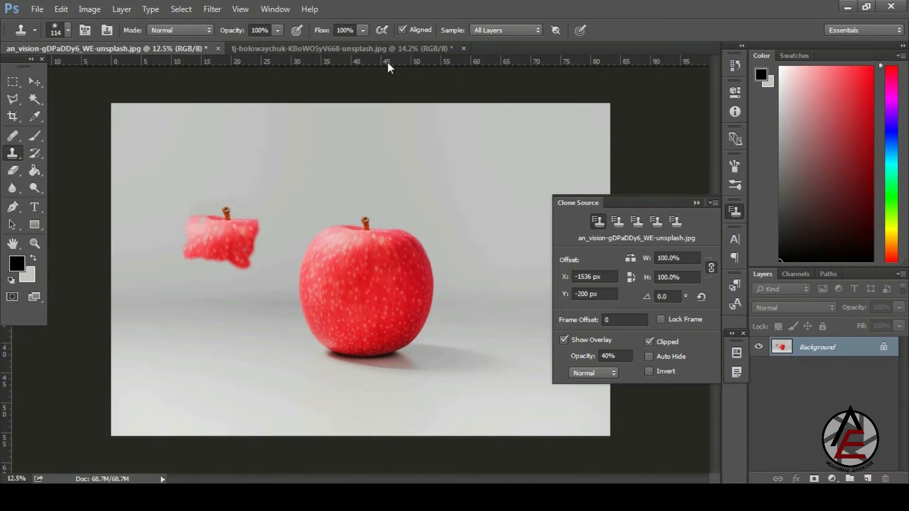
pyautogui.click(383, 48)
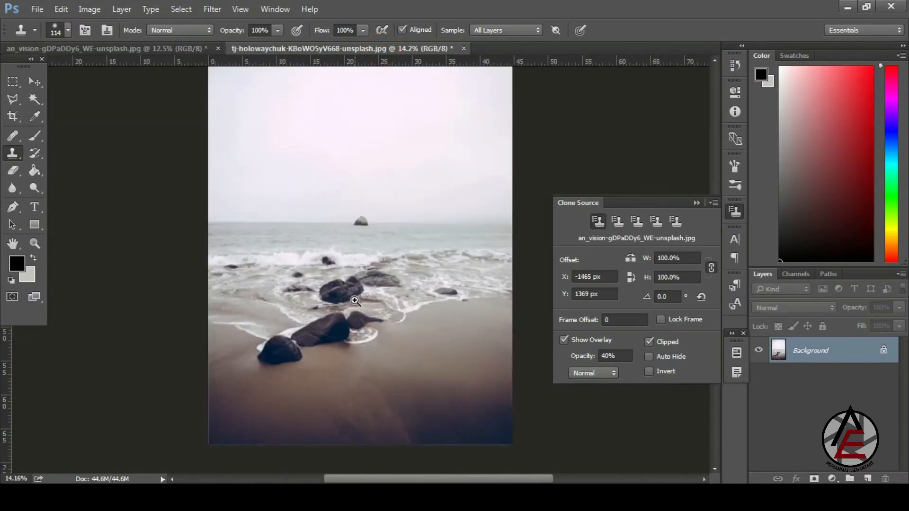
pyautogui.moveTo(296, 372)
pyautogui.mouseDown()
pyautogui.moveTo(371, 420)
pyautogui.moveTo(365, 409)
pyautogui.mouseUp()
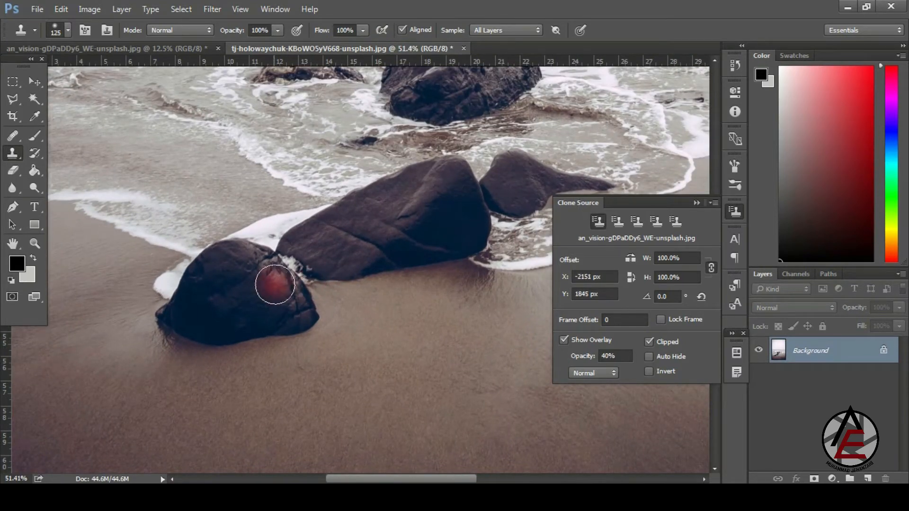
# - With a 175 px brush, sample the foamy shore rock and paint a copy onto the sand below
pyautogui.press(']')
pyautogui.press(']')
pyautogui.keyDown('alt'); pyautogui.click(226, 286); pyautogui.keyUp('alt')
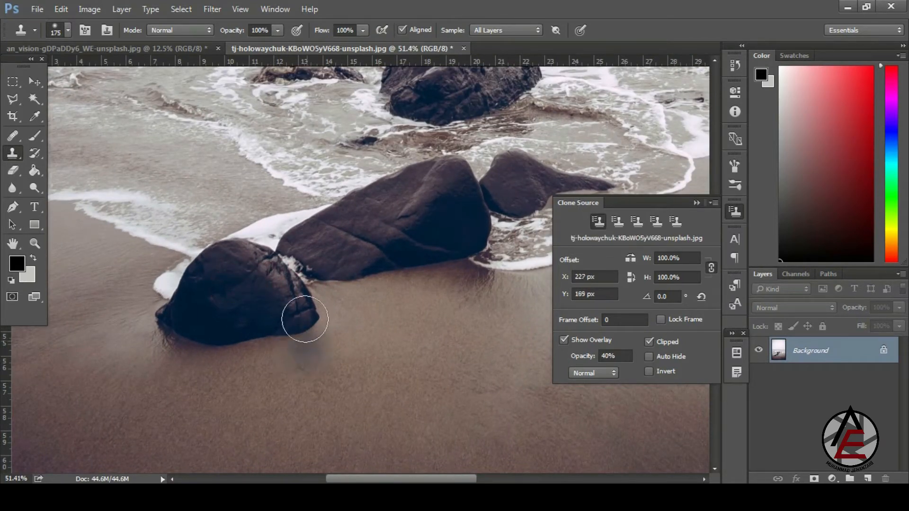
pyautogui.scroll(-3, 341, 372)
pyautogui.moveTo(343, 336)
pyautogui.mouseDown()
pyautogui.moveTo(325, 317)
pyautogui.moveTo(324, 345)
pyautogui.moveTo(292, 320)
pyautogui.moveTo(377, 311)
pyautogui.moveTo(435, 279)
pyautogui.moveTo(309, 275)
pyautogui.moveTo(439, 264)
pyautogui.moveTo(446, 314)
pyautogui.moveTo(348, 355)
pyautogui.moveTo(285, 366)
pyautogui.moveTo(218, 361)
pyautogui.moveTo(255, 392)
pyautogui.moveTo(371, 377)
pyautogui.moveTo(363, 401)
pyautogui.moveTo(382, 362)
pyautogui.moveTo(377, 321)
pyautogui.mouseUp()
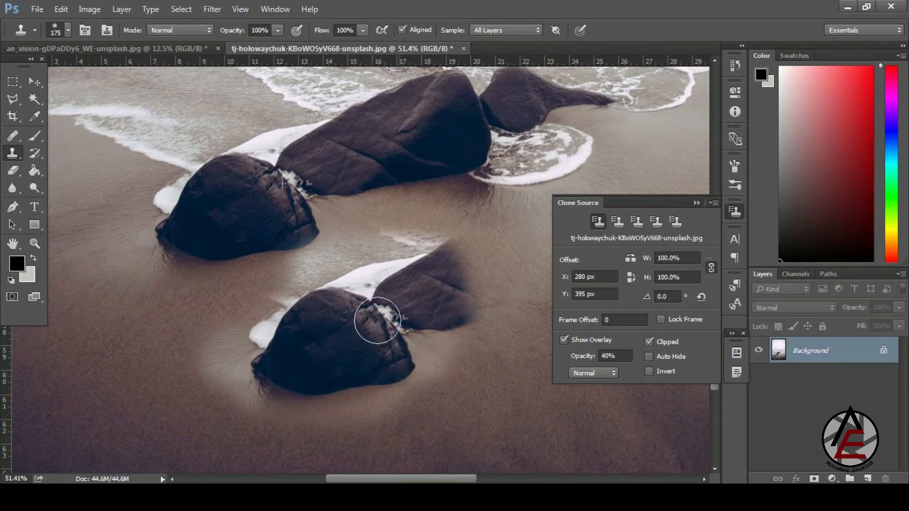
pyautogui.scroll(-4, 239, 280)
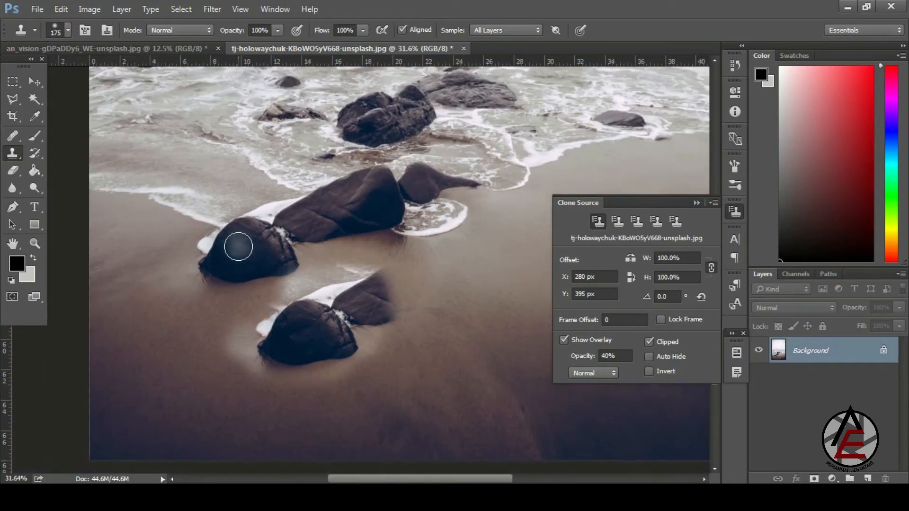
pyautogui.scroll(3, 236, 244)
pyautogui.scroll(4, 239, 247)
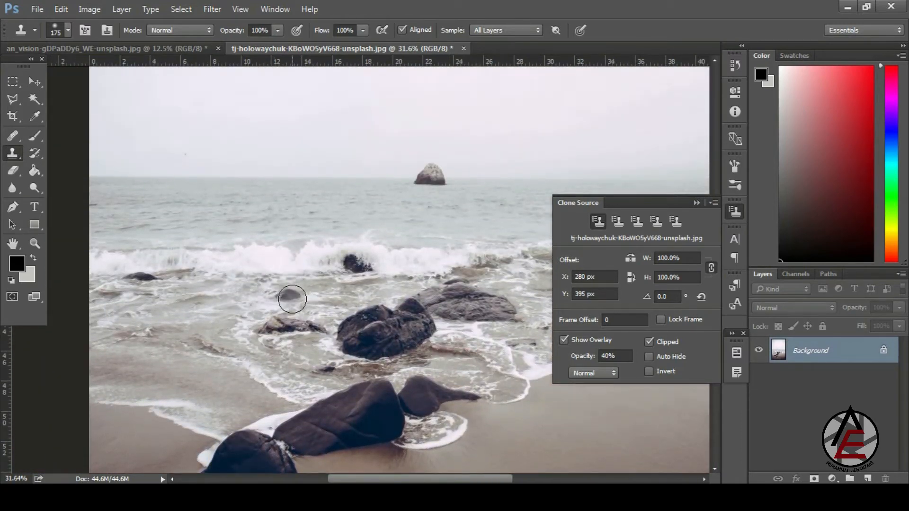
# - Switch to Clone Source slot 2 and paint more rocks onto the sand
pyautogui.scroll(-3, 292, 299)
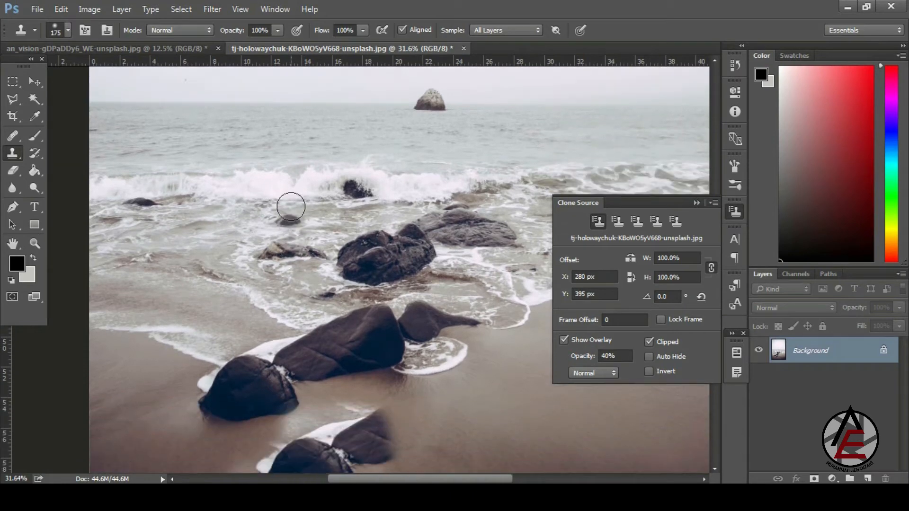
pyautogui.scroll(8, 281, 218)
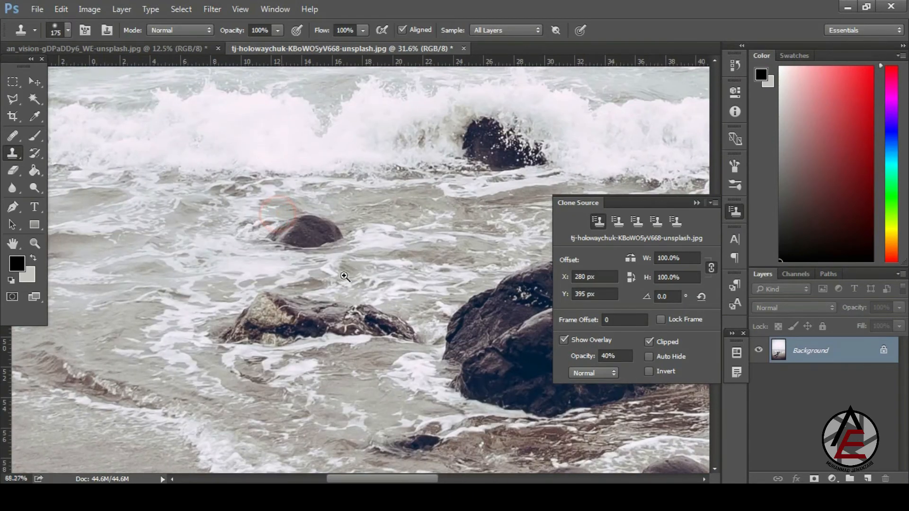
pyautogui.click(616, 224)
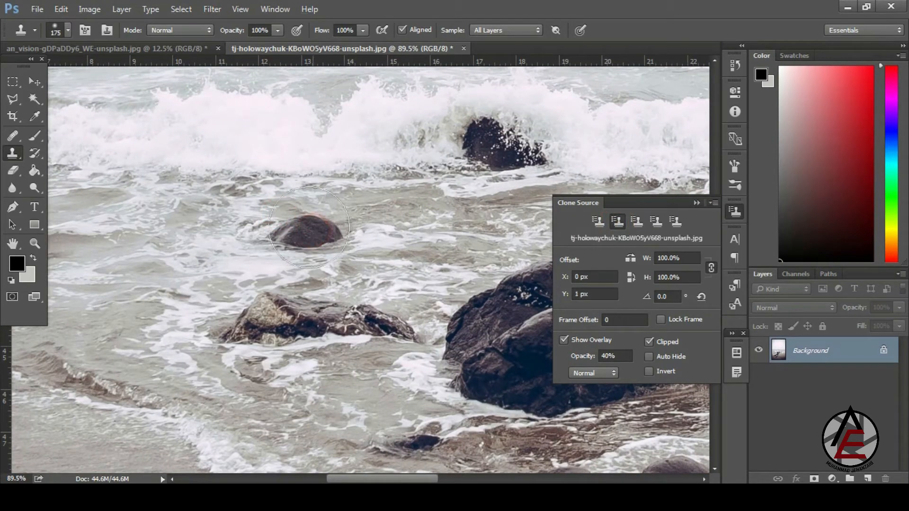
pyautogui.moveTo(330, 213)
pyautogui.mouseDown()
pyautogui.moveTo(156, 201)
pyautogui.moveTo(165, 215)
pyautogui.moveTo(161, 243)
pyautogui.moveTo(134, 247)
pyautogui.moveTo(164, 250)
pyautogui.moveTo(138, 245)
pyautogui.mouseUp()
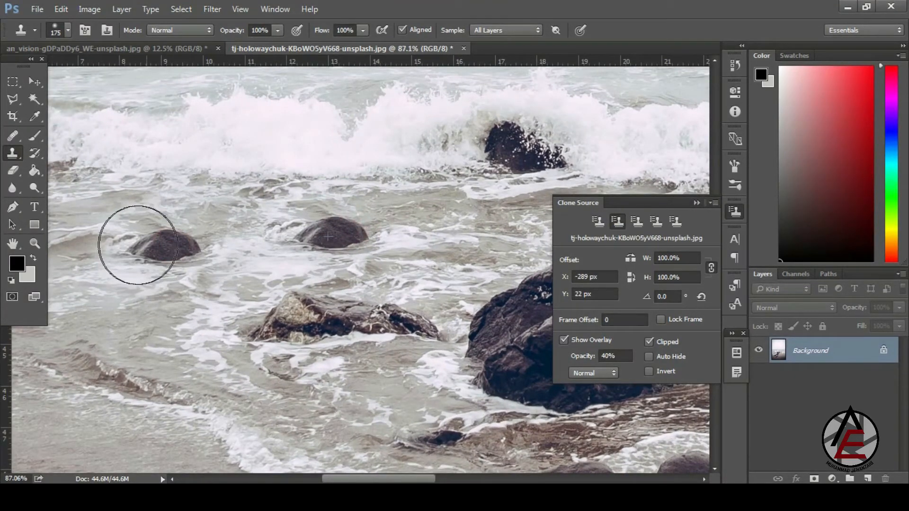
# - Paint further sand rocks from slot 1, then a small rock in the shallow surf from slot 2
pyautogui.click(599, 222)
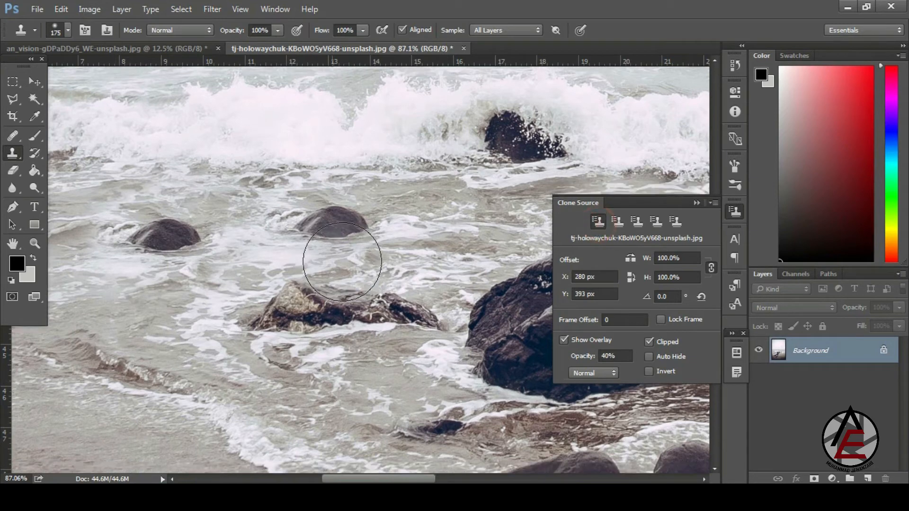
pyautogui.moveTo(396, 392); pyautogui.dragTo(185, 156)
pyautogui.moveTo(357, 376); pyautogui.dragTo(358, 304)
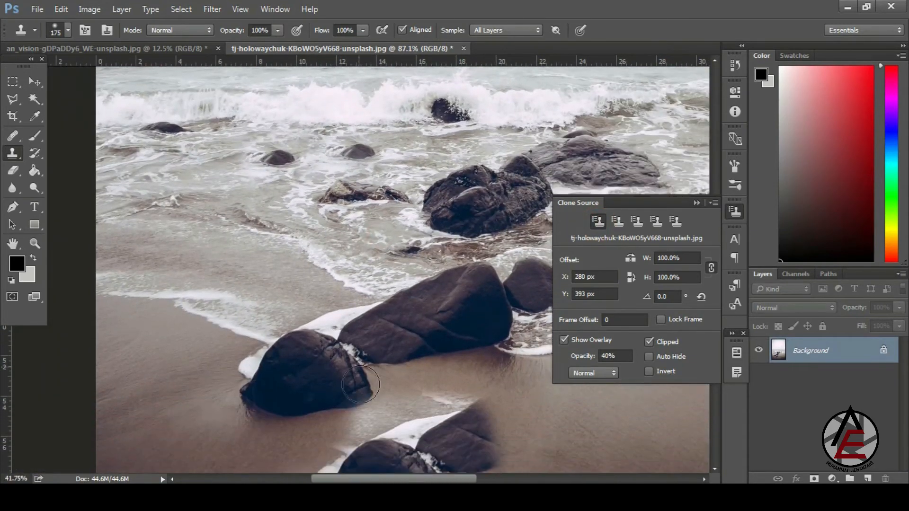
pyautogui.scroll(-3, 360, 384)
pyautogui.moveTo(514, 415)
pyautogui.mouseDown()
pyautogui.moveTo(542, 437)
pyautogui.moveTo(523, 441)
pyautogui.moveTo(564, 450)
pyautogui.moveTo(574, 444)
pyautogui.moveTo(532, 423)
pyautogui.moveTo(547, 412)
pyautogui.moveTo(614, 413)
pyautogui.moveTo(560, 440)
pyautogui.moveTo(492, 455)
pyautogui.moveTo(469, 451)
pyautogui.mouseUp()
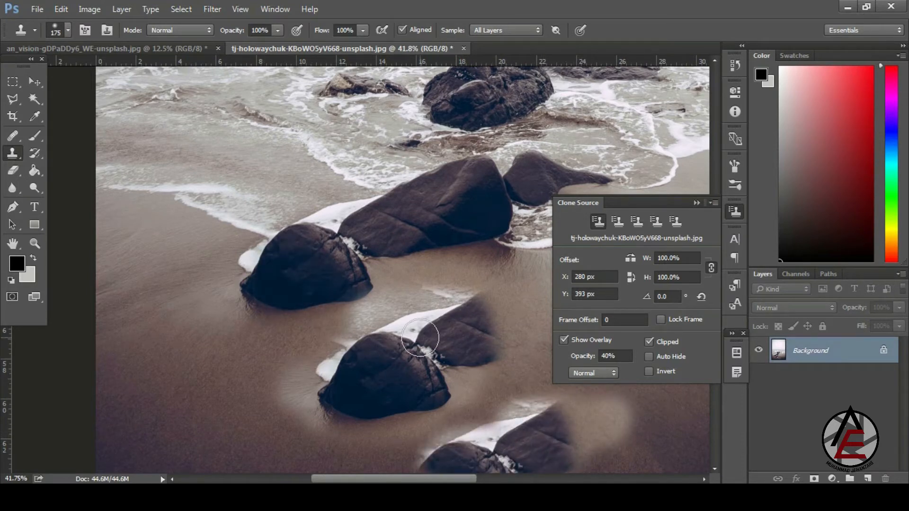
pyautogui.scroll(5, 419, 338)
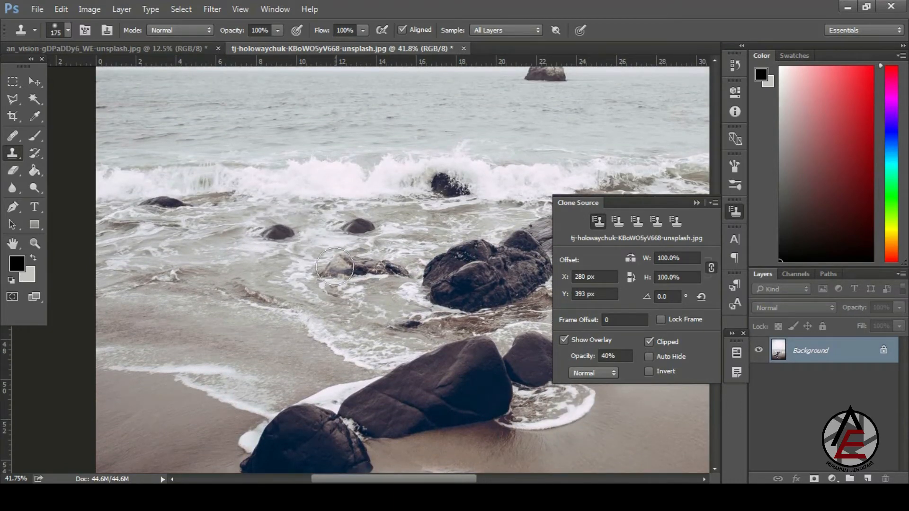
pyautogui.click(617, 221)
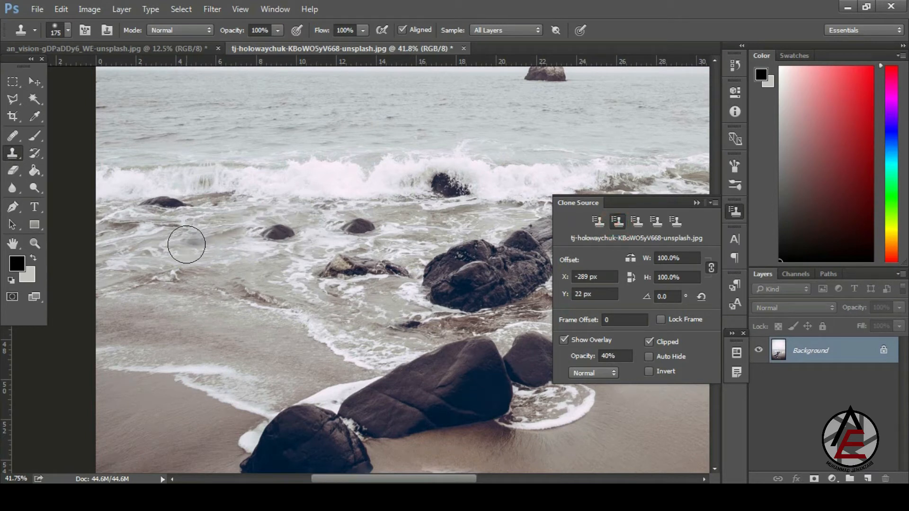
pyautogui.moveTo(185, 244)
pyautogui.mouseDown()
pyautogui.moveTo(203, 230)
pyautogui.moveTo(212, 238)
pyautogui.moveTo(193, 237)
pyautogui.mouseUp()
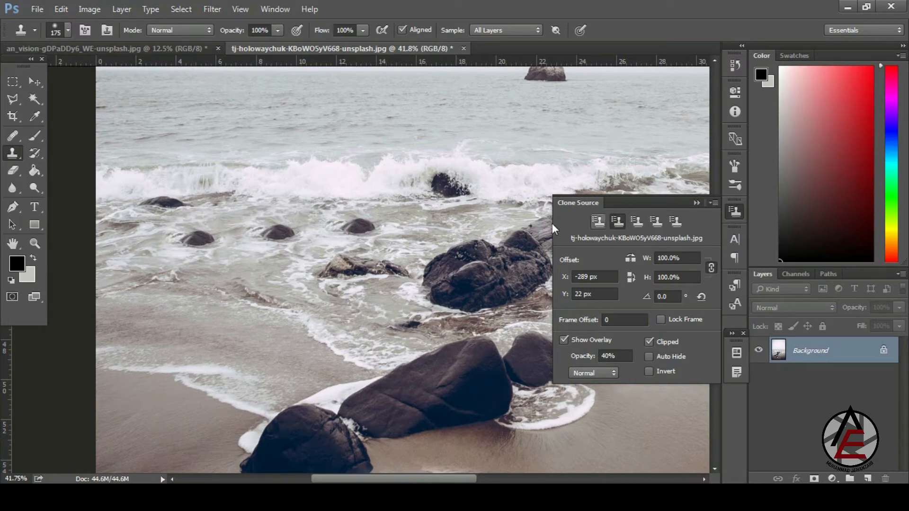
# - Using Clone Source slot 3, sample the distant sea stack and stamp a second one to its left
pyautogui.scroll(2, 592, 157)
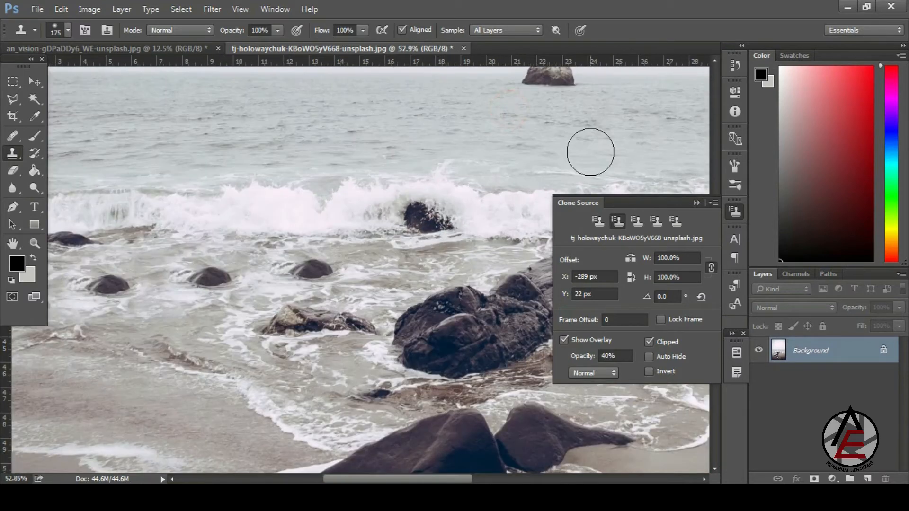
pyautogui.scroll(5, 591, 156)
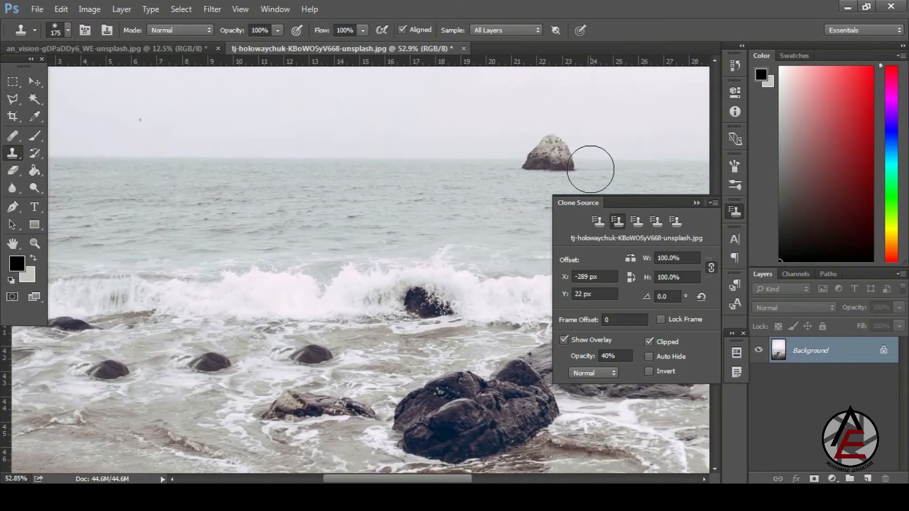
pyautogui.click(637, 221)
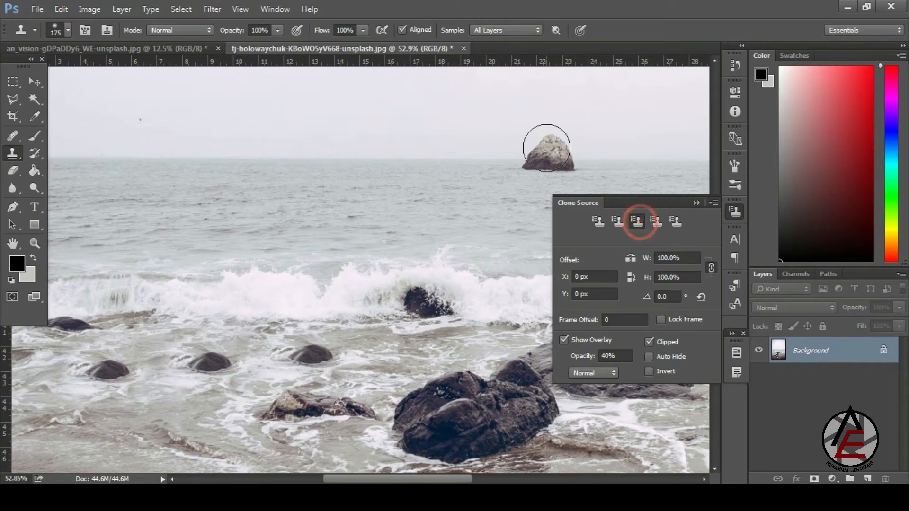
pyautogui.keyDown('alt'); pyautogui.click(554, 156); pyautogui.keyUp('alt')
pyautogui.moveTo(406, 159); pyautogui.dragTo(393, 169)
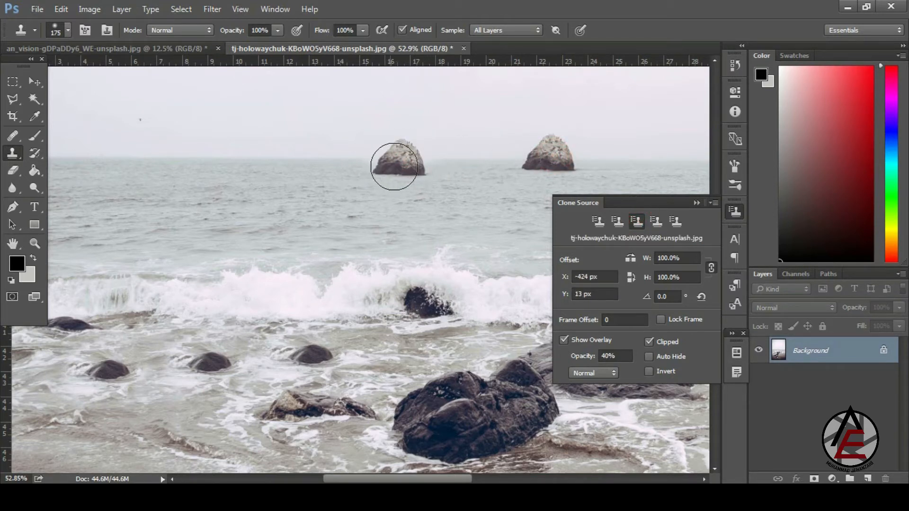
# - Using slot 5, sample the small shore rock and stamp a copy just to its right
pyautogui.click(678, 221)
pyautogui.moveTo(414, 202); pyautogui.dragTo(333, 139)
pyautogui.moveTo(355, 201)
pyautogui.mouseDown()
pyautogui.moveTo(433, 276)
pyautogui.moveTo(394, 272)
pyautogui.moveTo(320, 194)
pyautogui.mouseUp()
pyautogui.moveTo(453, 296)
pyautogui.mouseDown()
pyautogui.moveTo(497, 340)
pyautogui.moveTo(519, 405)
pyautogui.mouseUp()
pyautogui.moveTo(230, 354); pyautogui.dragTo(262, 381)
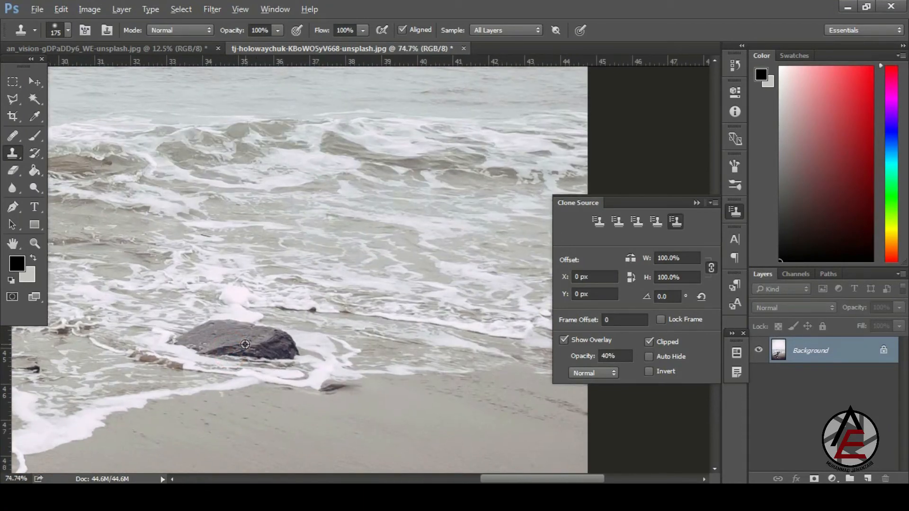
pyautogui.keyDown('alt'); pyautogui.click(245, 344); pyautogui.keyUp('alt')
pyautogui.moveTo(393, 348)
pyautogui.mouseDown()
pyautogui.moveTo(385, 339)
pyautogui.moveTo(395, 334)
pyautogui.moveTo(346, 331)
pyautogui.moveTo(356, 345)
pyautogui.moveTo(406, 345)
pyautogui.moveTo(369, 340)
pyautogui.moveTo(375, 322)
pyautogui.mouseUp()
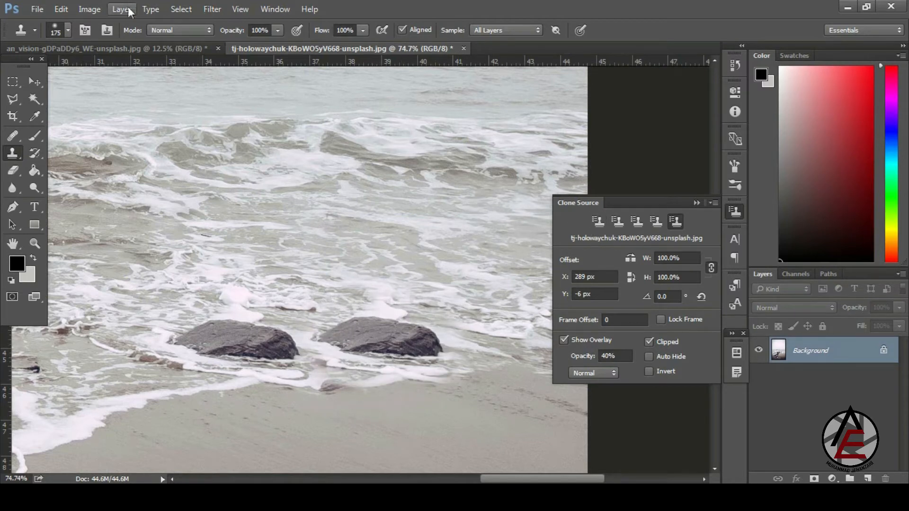
# - Close the beach photo without saving, then undo the stray apple fragment at left
pyautogui.click(464, 49)
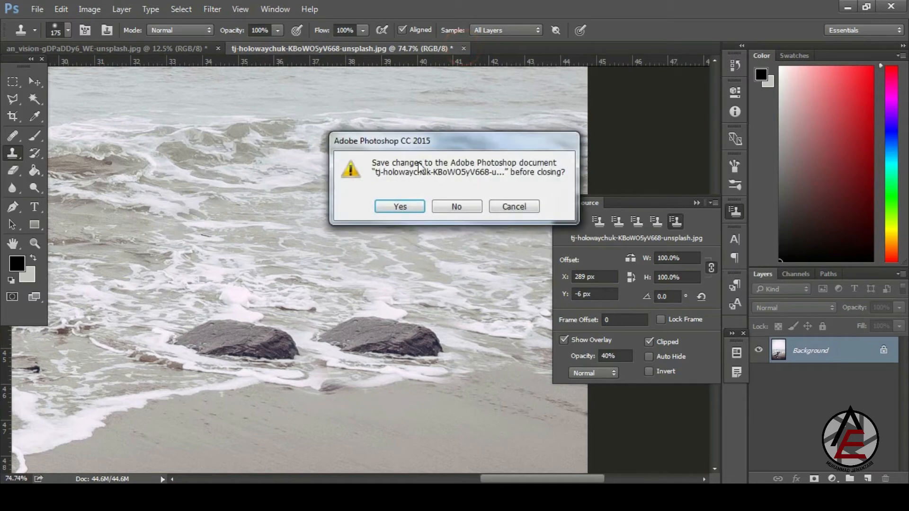
pyautogui.click(449, 206)
pyautogui.hotkey('ctrl', 'z')
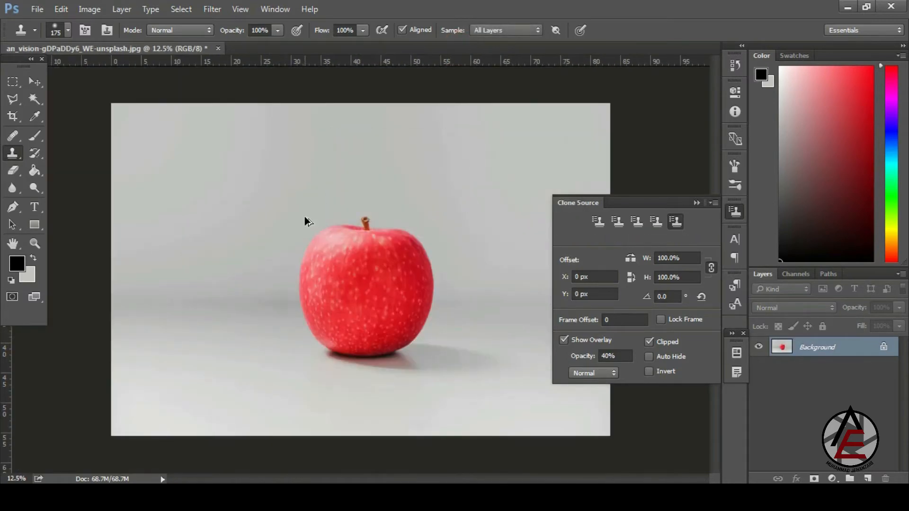
# - Flip the clone source horizontally and paint a mirrored apple with a 1163 px brush, then undo
pyautogui.click(631, 258)
pyautogui.keyDown('alt'); pyautogui.click(378, 248); pyautogui.keyUp('alt')
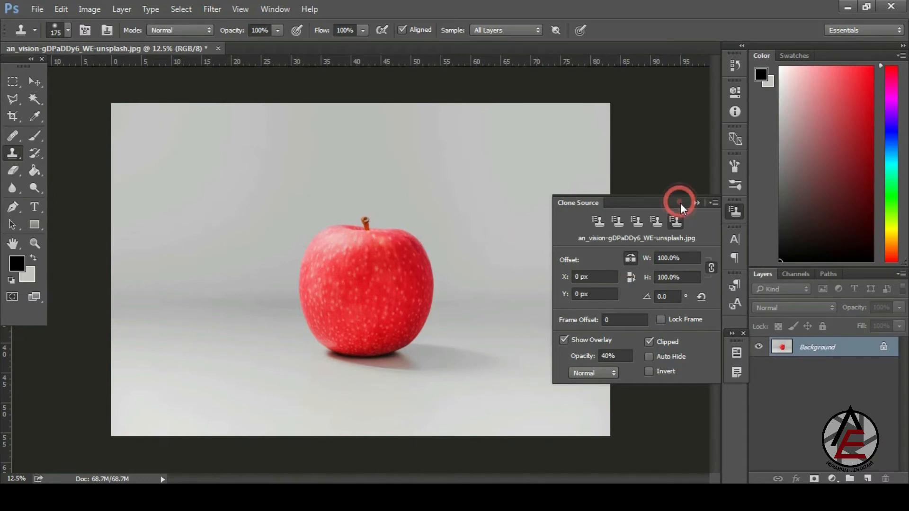
pyautogui.rightClick(492, 256)
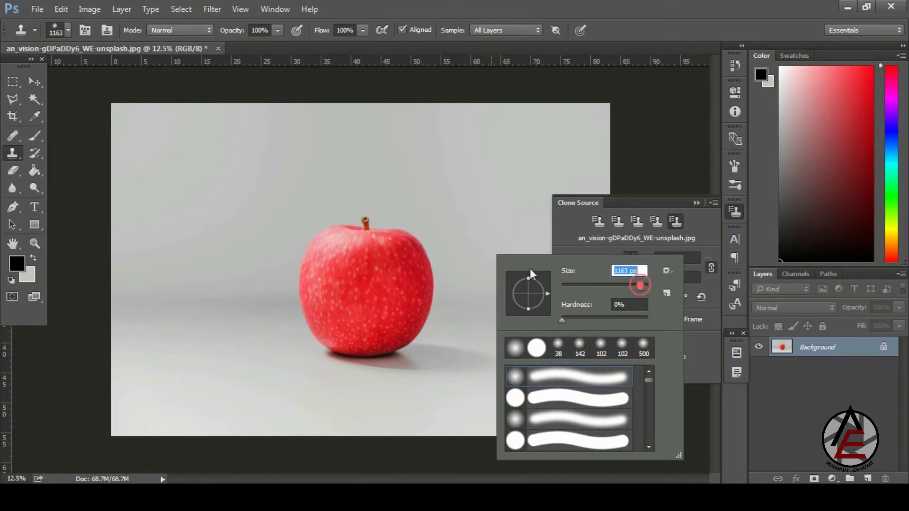
pyautogui.moveTo(514, 237)
pyautogui.mouseDown()
pyautogui.moveTo(523, 290)
pyautogui.moveTo(496, 295)
pyautogui.moveTo(519, 252)
pyautogui.moveTo(544, 243)
pyautogui.moveTo(551, 266)
pyautogui.moveTo(541, 306)
pyautogui.moveTo(493, 337)
pyautogui.moveTo(540, 338)
pyautogui.mouseUp()
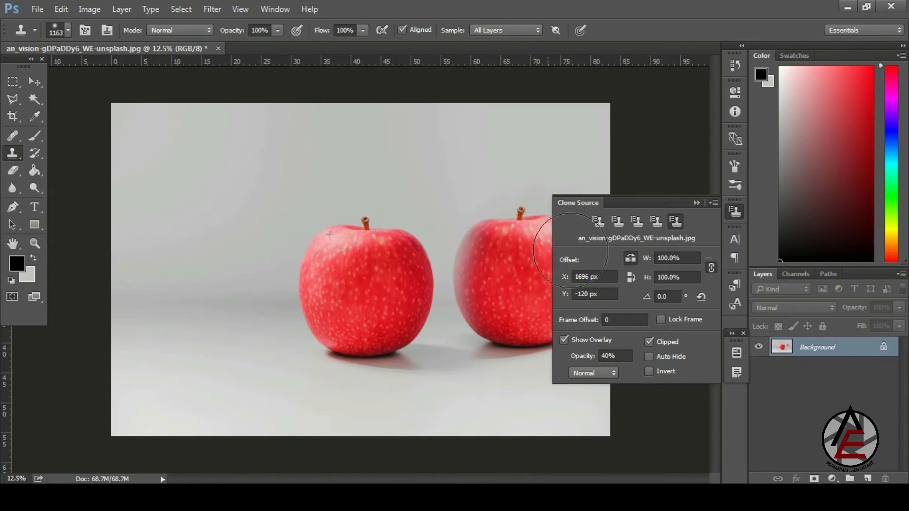
pyautogui.moveTo(570, 251)
pyautogui.mouseDown()
pyautogui.moveTo(551, 269)
pyautogui.moveTo(531, 251)
pyautogui.mouseUp()
pyautogui.hotkey('ctrl', 'z')
# - Switch the clone source to Flip Vertical, paint an upside-down apple at upper left, and undo it
pyautogui.click(635, 258)
pyautogui.click(633, 277)
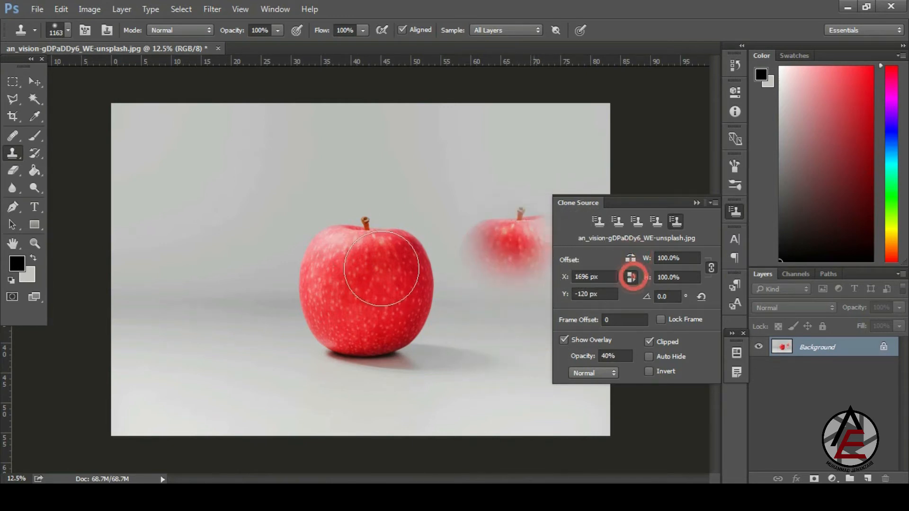
pyautogui.hotkey('ctrl', 'alt', 'z')
pyautogui.hotkey('ctrl', 'alt', 'z')
pyautogui.hotkey('ctrl', 'alt', 'z')
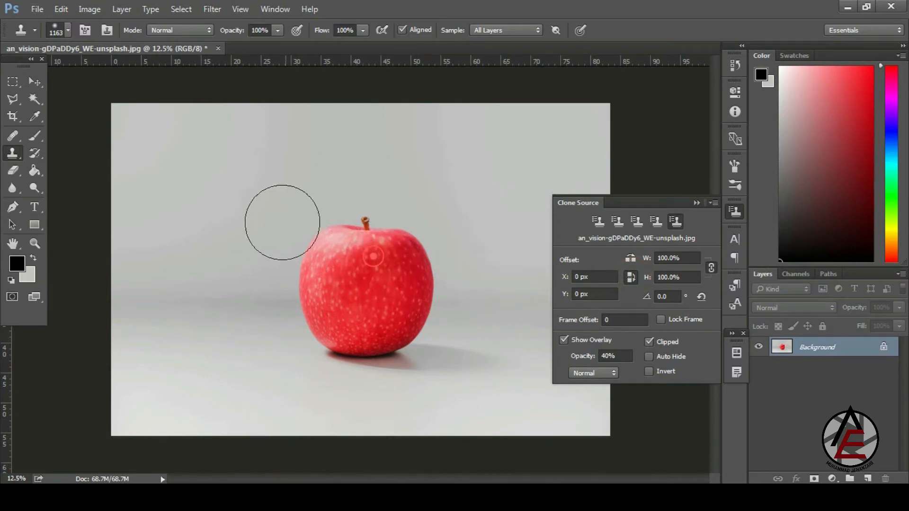
pyautogui.moveTo(222, 197)
pyautogui.mouseDown()
pyautogui.moveTo(224, 237)
pyautogui.moveTo(211, 156)
pyautogui.moveTo(194, 147)
pyautogui.moveTo(222, 214)
pyautogui.moveTo(242, 142)
pyautogui.moveTo(177, 152)
pyautogui.moveTo(258, 138)
pyautogui.moveTo(173, 239)
pyautogui.moveTo(201, 242)
pyautogui.moveTo(183, 195)
pyautogui.moveTo(244, 170)
pyautogui.moveTo(208, 142)
pyautogui.mouseUp()
pyautogui.hotkey('ctrl', 'alt', 'z')
pyautogui.hotkey('ctrl', 'alt', 'z')
pyautogui.hotkey('ctrl', 'alt', 'z')
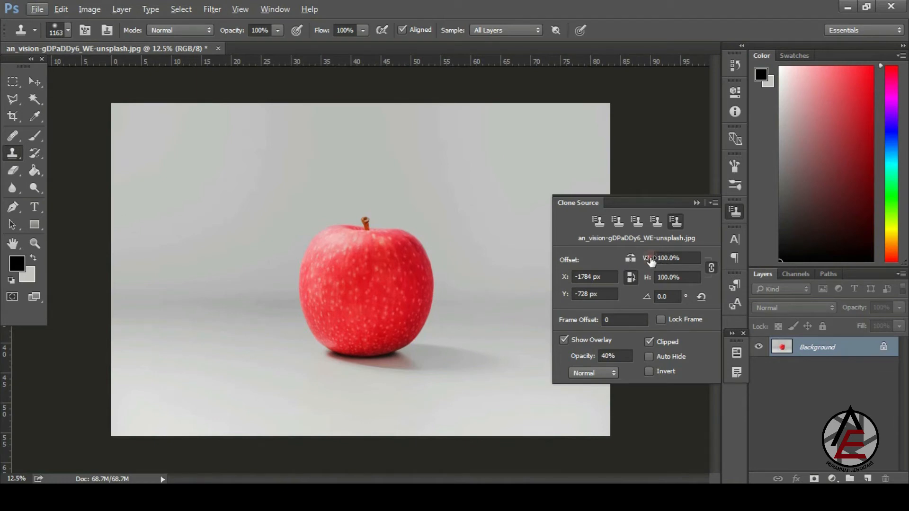
# - Scale the clone source to 49% and stamp a half-size apple on the floor left of the original
pyautogui.moveTo(650, 261); pyautogui.dragTo(661, 270)
pyautogui.moveTo(649, 263); pyautogui.dragTo(620, 264)
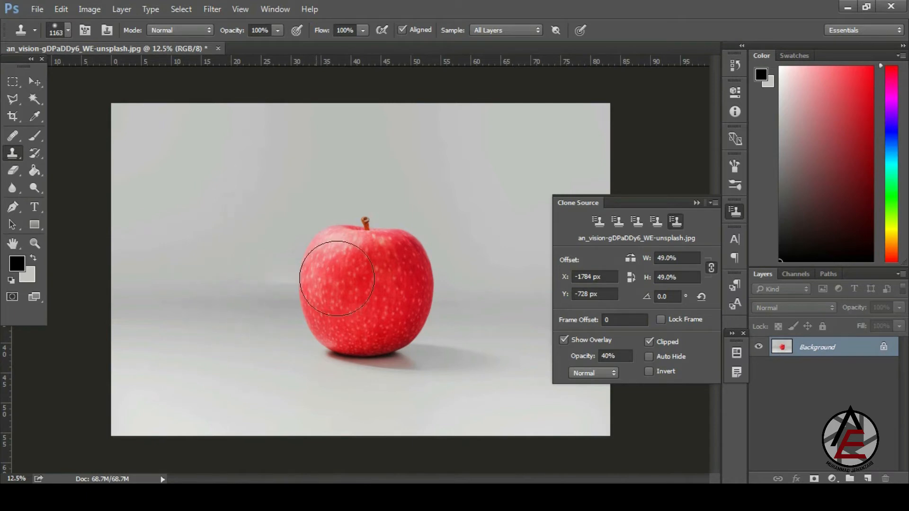
pyautogui.keyDown('alt'); pyautogui.click(364, 267); pyautogui.keyUp('alt')
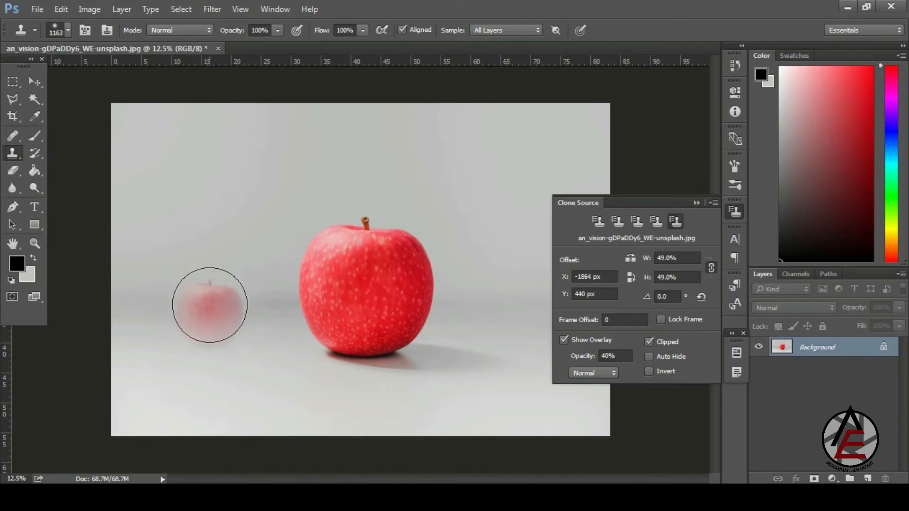
pyautogui.click(210, 311)
pyautogui.moveTo(210, 311)
pyautogui.mouseDown()
pyautogui.moveTo(211, 325)
pyautogui.moveTo(199, 308)
pyautogui.moveTo(200, 325)
pyautogui.moveTo(214, 314)
pyautogui.moveTo(197, 321)
pyautogui.moveTo(233, 325)
pyautogui.moveTo(248, 340)
pyautogui.moveTo(205, 318)
pyautogui.moveTo(226, 318)
pyautogui.moveTo(214, 320)
pyautogui.mouseUp()
pyautogui.hotkey('ctrl', '-')
pyautogui.hotkey('ctrl', '-')
pyautogui.hotkey('ctrl', '-')
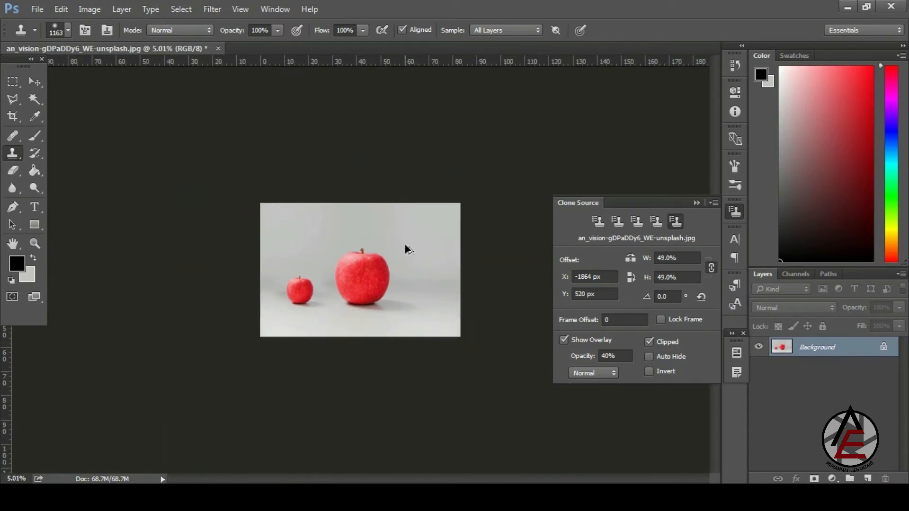
# - Scale the clone source up to 115% and paint an enlarged test apple at lower left
pyautogui.click(677, 277)
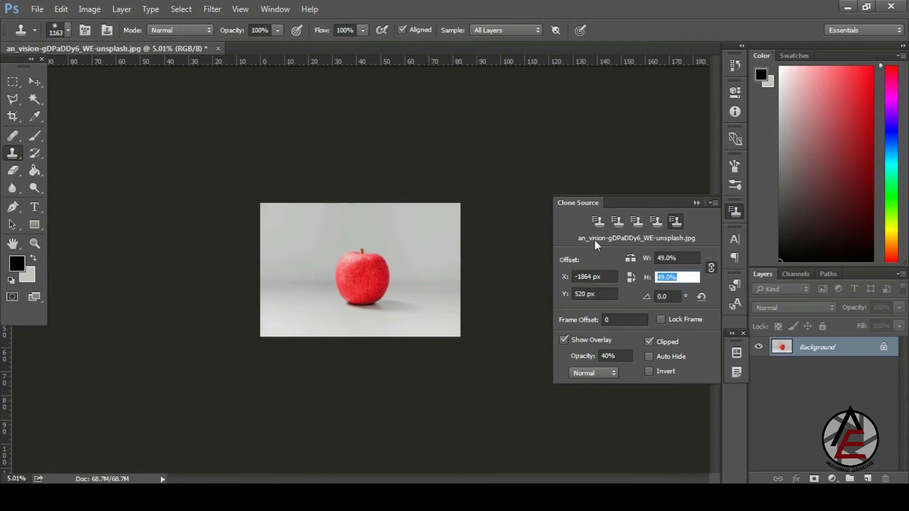
pyautogui.moveTo(462, 231); pyautogui.dragTo(527, 298)
pyautogui.moveTo(647, 278)
pyautogui.mouseDown()
pyautogui.moveTo(693, 290)
pyautogui.moveTo(633, 280)
pyautogui.moveTo(691, 282)
pyautogui.mouseUp()
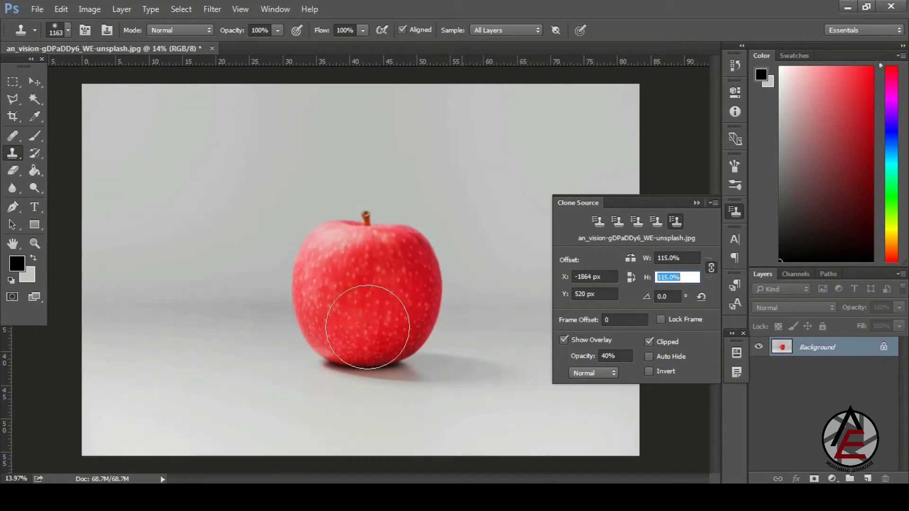
pyautogui.moveTo(228, 349)
pyautogui.mouseDown()
pyautogui.moveTo(176, 331)
pyautogui.moveTo(170, 301)
pyautogui.moveTo(201, 291)
pyautogui.moveTo(232, 304)
pyautogui.moveTo(244, 297)
pyautogui.moveTo(239, 334)
pyautogui.moveTo(223, 389)
pyautogui.moveTo(147, 391)
pyautogui.moveTo(141, 341)
pyautogui.moveTo(151, 297)
pyautogui.moveTo(172, 276)
pyautogui.moveTo(136, 356)
pyautogui.moveTo(181, 402)
pyautogui.moveTo(248, 423)
pyautogui.moveTo(209, 406)
pyautogui.moveTo(237, 342)
pyautogui.moveTo(234, 313)
pyautogui.moveTo(177, 289)
pyautogui.moveTo(147, 299)
pyautogui.moveTo(138, 371)
pyautogui.moveTo(178, 377)
pyautogui.moveTo(190, 322)
pyautogui.moveTo(202, 318)
pyautogui.moveTo(198, 340)
pyautogui.mouseUp()
# - Adjust the clone source rotation angle, tilting it to about 10 degrees
pyautogui.scroll(-3, 297, 163)
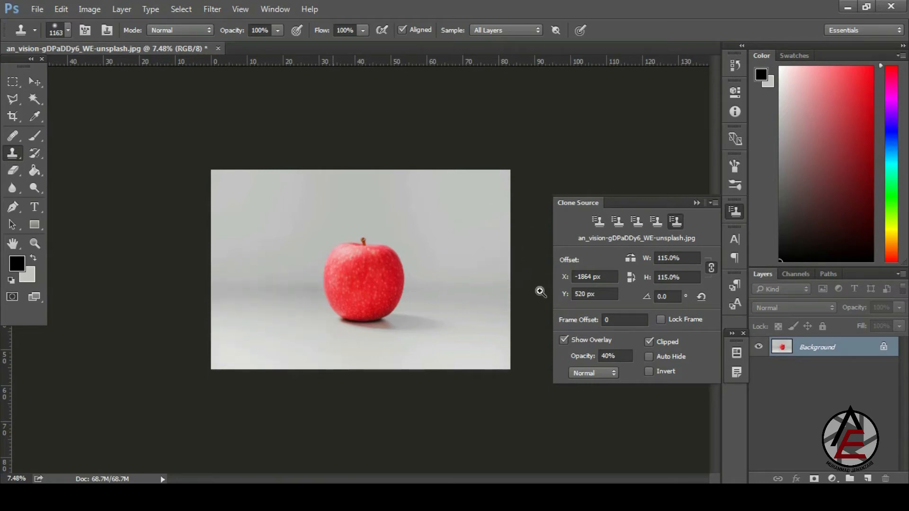
pyautogui.click(540, 292)
pyautogui.moveTo(647, 299); pyautogui.dragTo(602, 301)
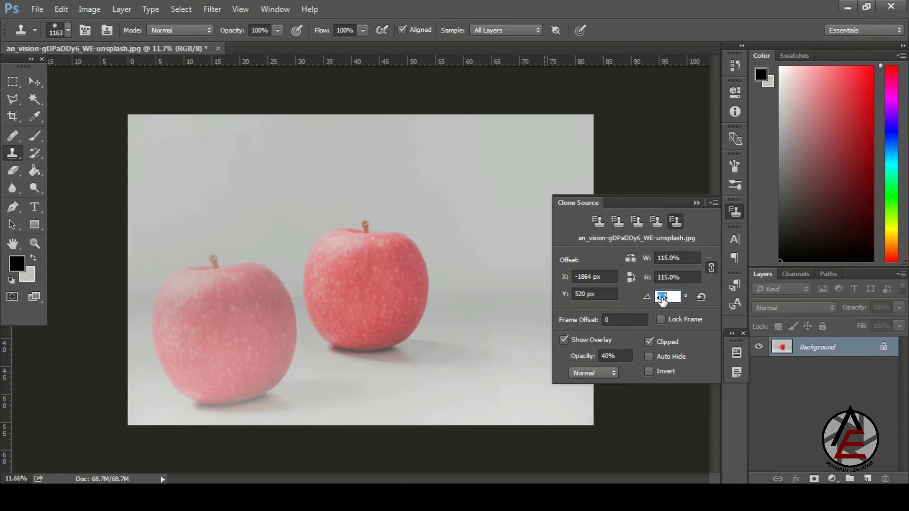
pyautogui.moveTo(696, 301); pyautogui.dragTo(655, 301)
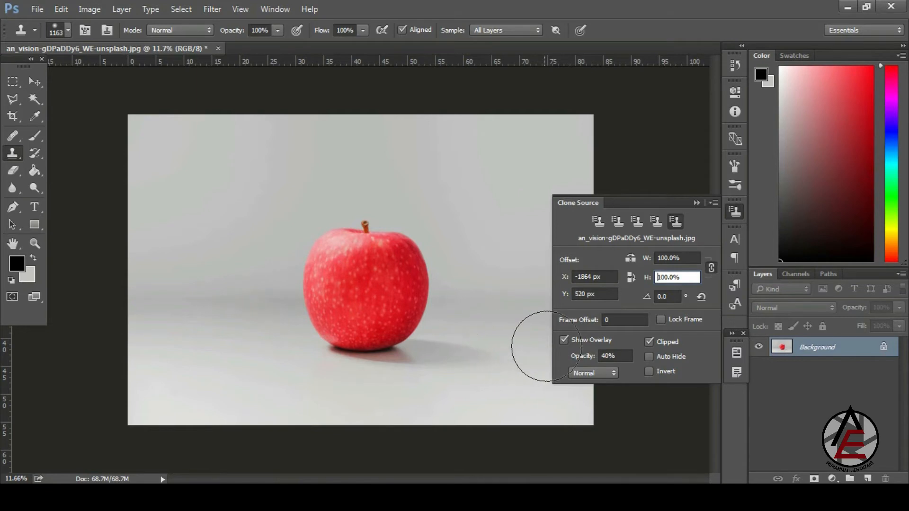
# - Sample the apple, hide the clone source overlay, and paint then undo a test copy at left
pyautogui.keyDown('alt'); pyautogui.click(362, 265); pyautogui.keyUp('alt')
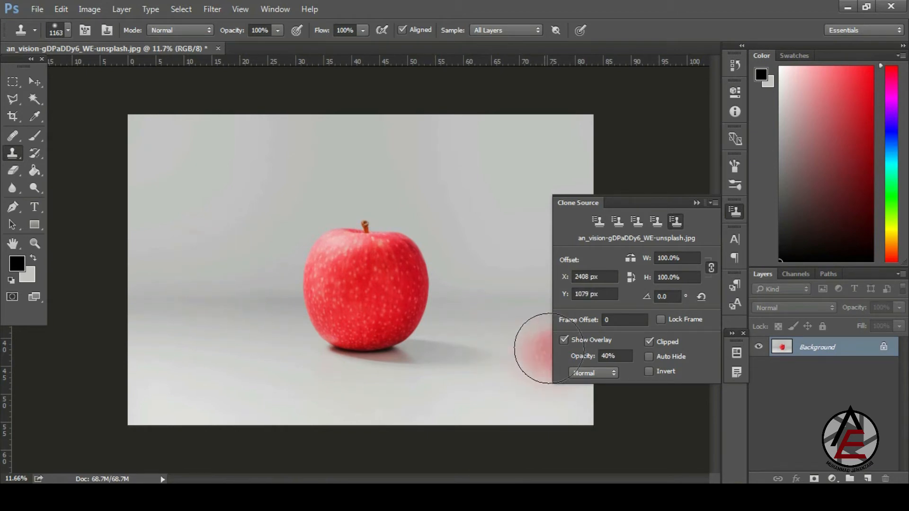
pyautogui.click(563, 340)
pyautogui.moveTo(232, 253)
pyautogui.mouseDown()
pyautogui.moveTo(222, 299)
pyautogui.moveTo(211, 274)
pyautogui.moveTo(206, 284)
pyautogui.moveTo(214, 240)
pyautogui.moveTo(234, 262)
pyautogui.moveTo(254, 320)
pyautogui.mouseUp()
pyautogui.hotkey('ctrl', 'z')
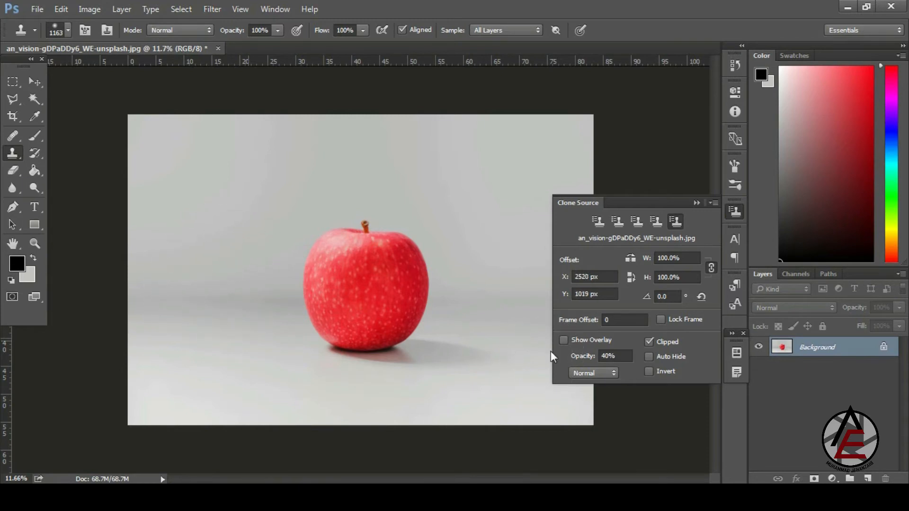
# - Turn the overlay back on, paint another test apple at left, and undo it
pyautogui.click(568, 342)
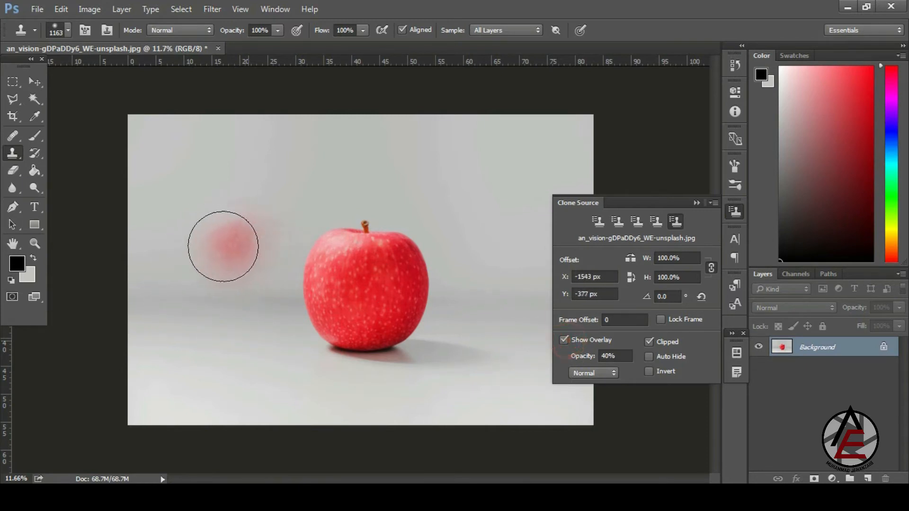
pyautogui.moveTo(216, 247)
pyautogui.mouseDown()
pyautogui.moveTo(196, 237)
pyautogui.moveTo(228, 207)
pyautogui.moveTo(218, 230)
pyautogui.moveTo(223, 274)
pyautogui.moveTo(240, 243)
pyautogui.mouseUp()
pyautogui.hotkey('ctrl', 'z')
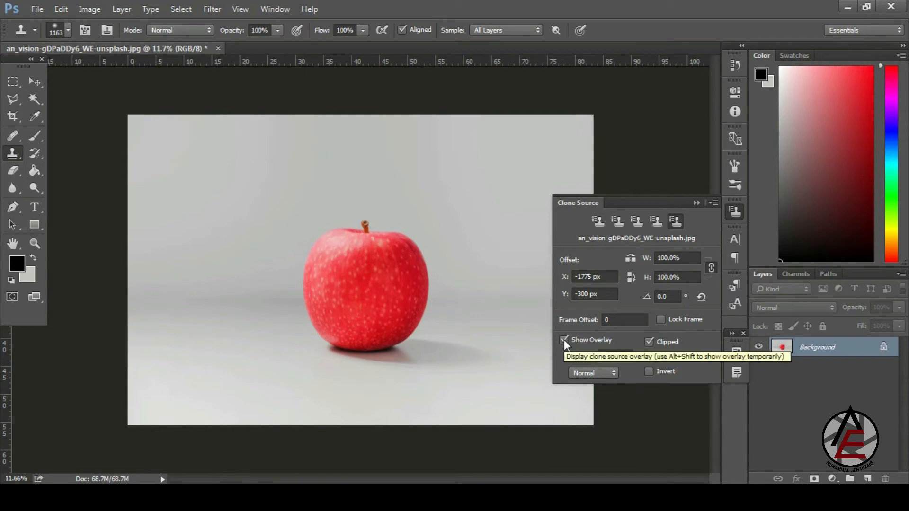
# - Uncheck Clipped, set overlay Opacity to 100%, and resample the apple as the clone source
pyautogui.click(650, 342)
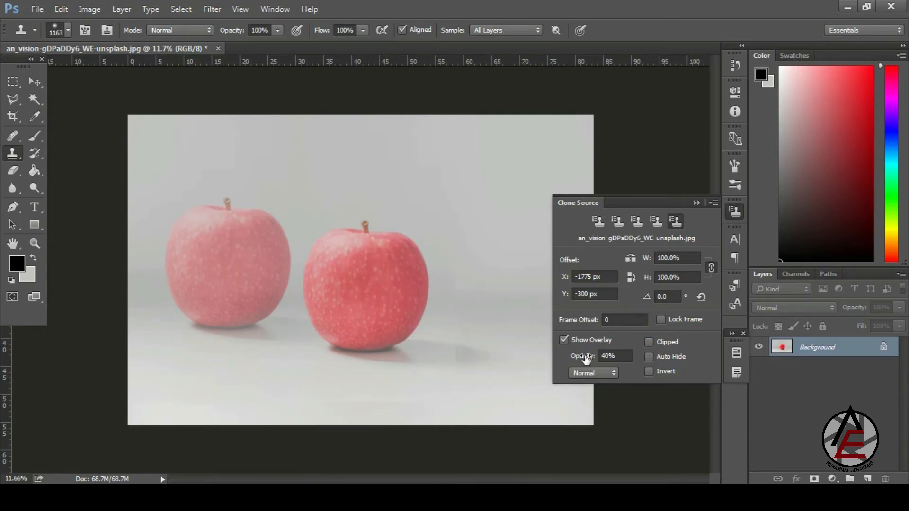
pyautogui.moveTo(586, 359); pyautogui.dragTo(674, 362)
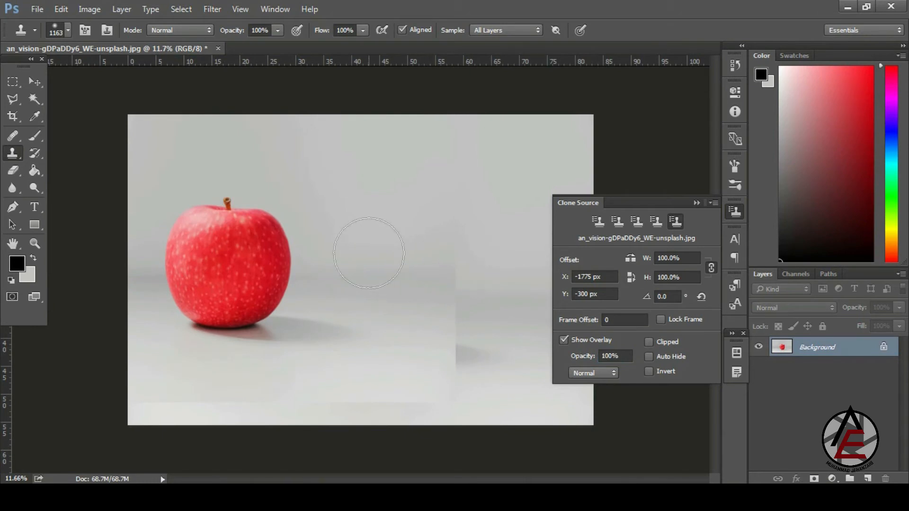
pyautogui.press('alt')
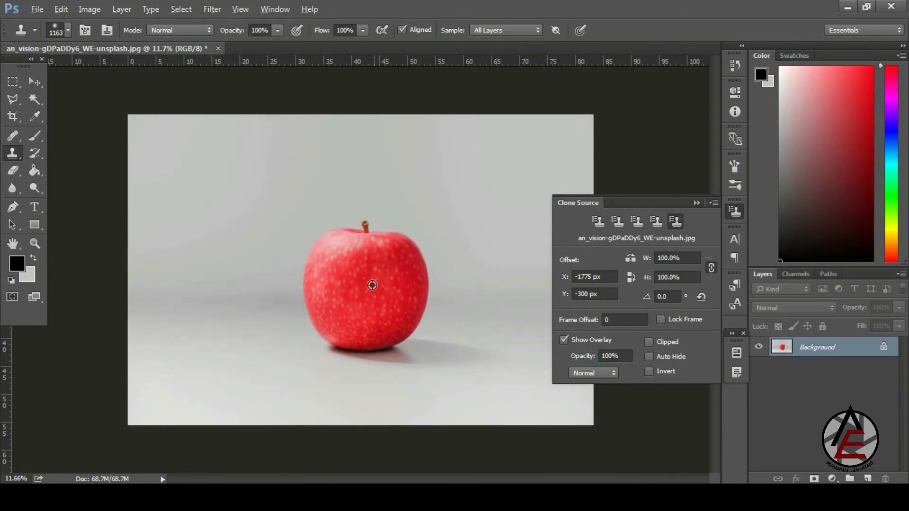
pyautogui.keyDown('alt'); pyautogui.click(372, 285); pyautogui.keyUp('alt')
pyautogui.keyDown('alt'); pyautogui.click(372, 285); pyautogui.keyUp('alt')
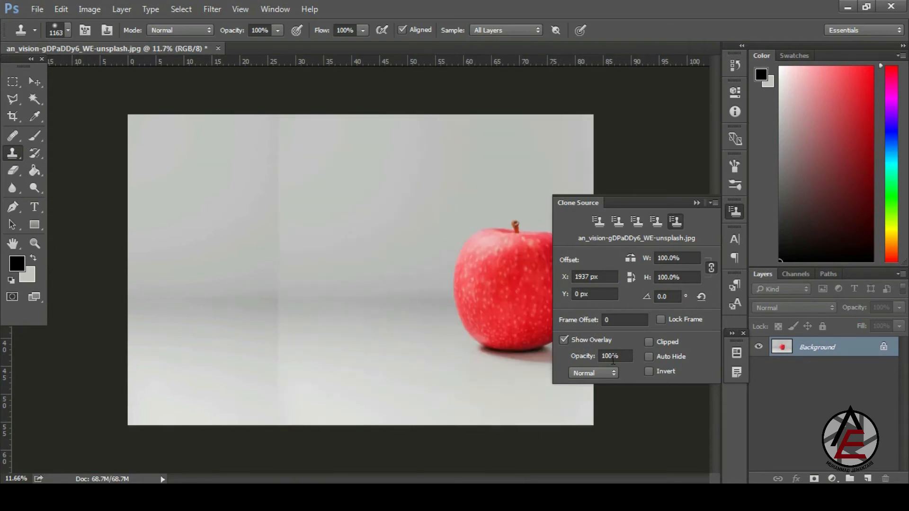
# - Lower the clone overlay opacity to 46% and paint a test apple copy at lower right
pyautogui.moveTo(587, 360); pyautogui.dragTo(561, 365)
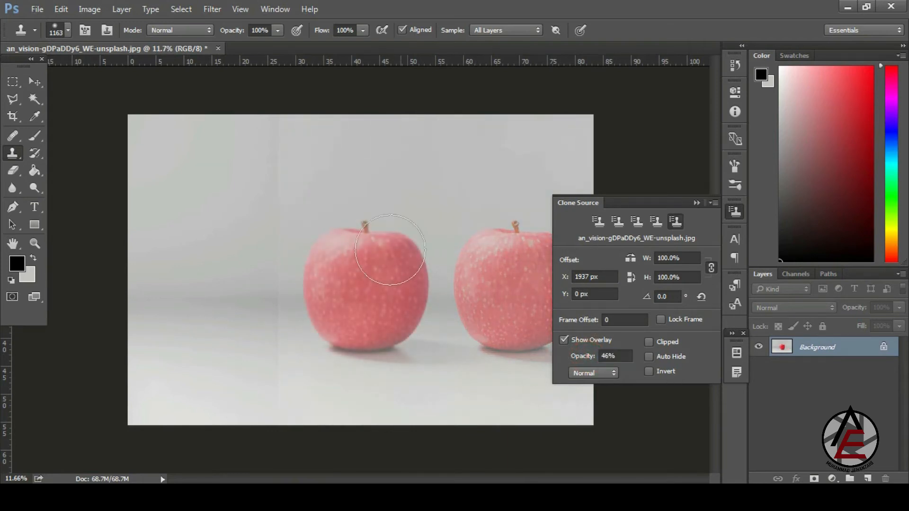
pyautogui.keyDown('alt'); pyautogui.click(366, 280); pyautogui.keyUp('alt')
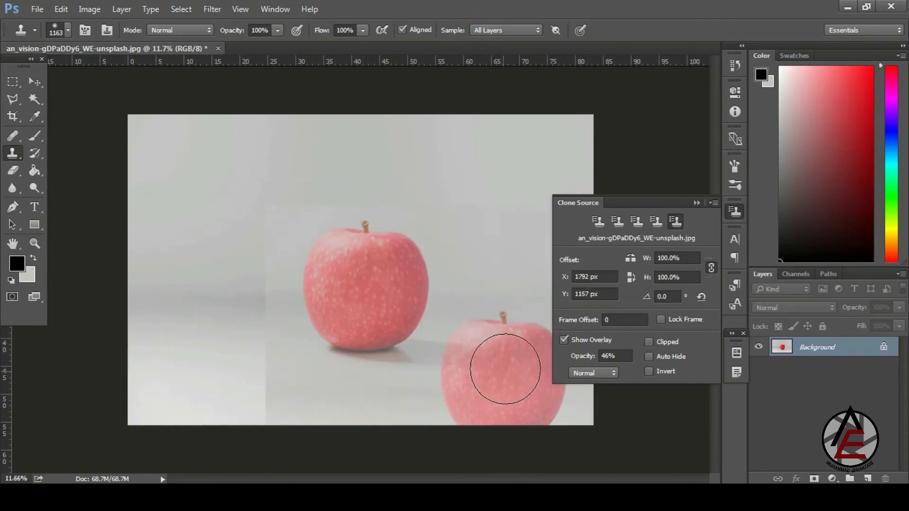
pyautogui.moveTo(512, 363)
pyautogui.mouseDown()
pyautogui.moveTo(476, 346)
pyautogui.moveTo(482, 364)
pyautogui.moveTo(531, 328)
pyautogui.moveTo(566, 339)
pyautogui.moveTo(508, 400)
pyautogui.moveTo(483, 399)
pyautogui.moveTo(481, 319)
pyautogui.moveTo(560, 365)
pyautogui.moveTo(546, 344)
pyautogui.moveTo(514, 346)
pyautogui.moveTo(533, 326)
pyautogui.moveTo(476, 349)
pyautogui.moveTo(553, 394)
pyautogui.moveTo(497, 295)
pyautogui.moveTo(478, 325)
pyautogui.moveTo(492, 328)
pyautogui.moveTo(467, 342)
pyautogui.moveTo(478, 330)
pyautogui.moveTo(507, 336)
pyautogui.moveTo(478, 344)
pyautogui.mouseUp()
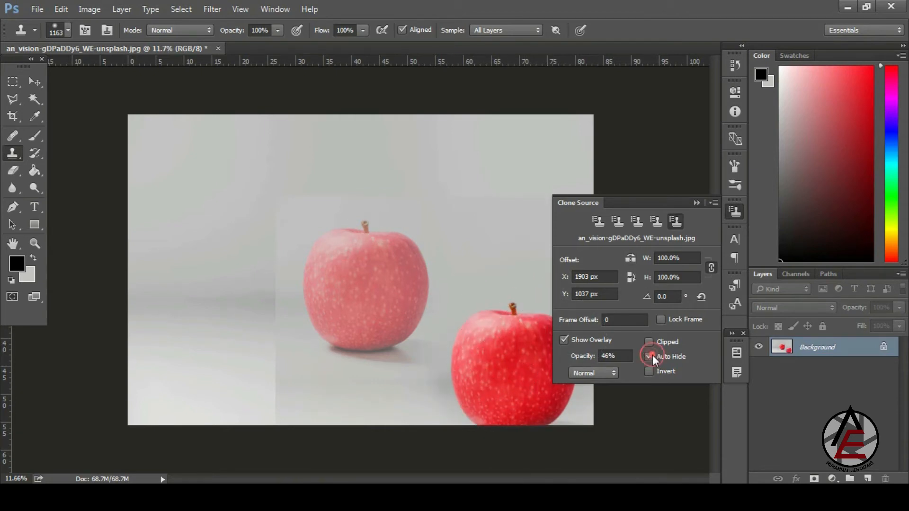
# - Confine the clone overlay to the brush and zoom in on the apple
pyautogui.click(650, 342)
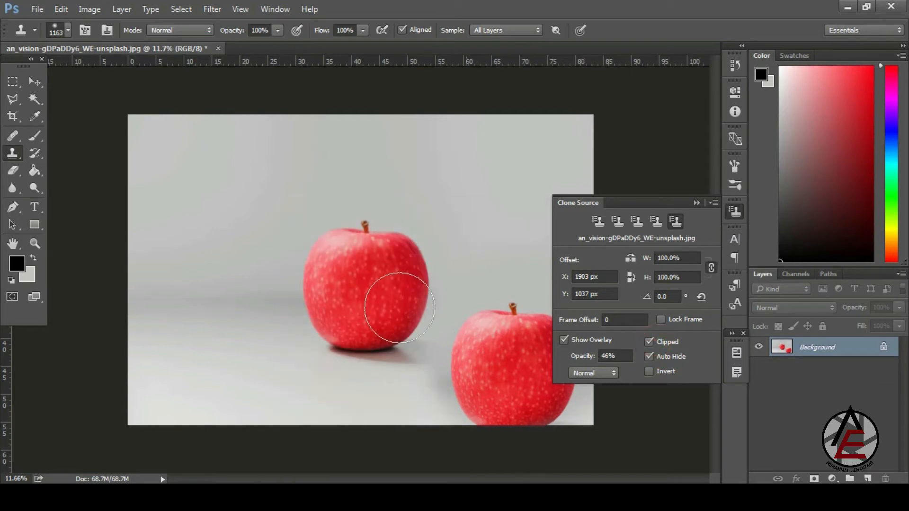
pyautogui.moveTo(345, 232); pyautogui.dragTo(299, 193)
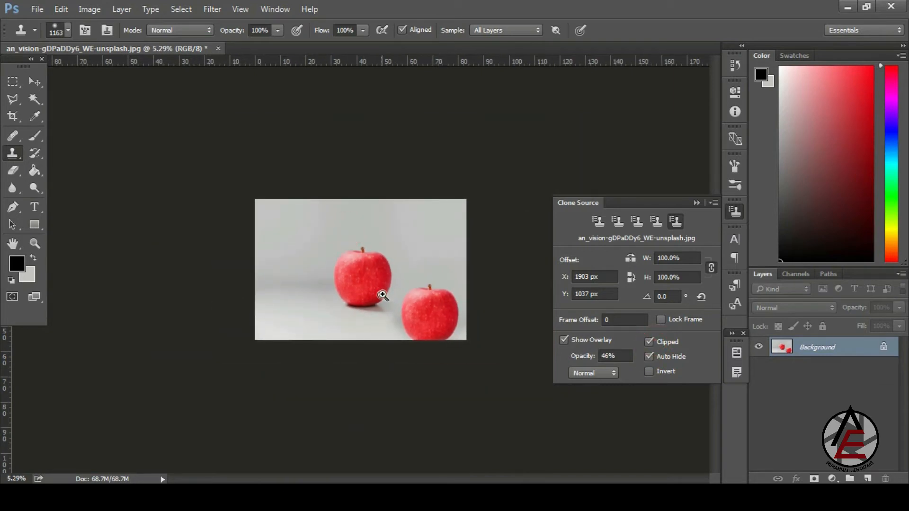
pyautogui.moveTo(397, 320); pyautogui.dragTo(430, 355)
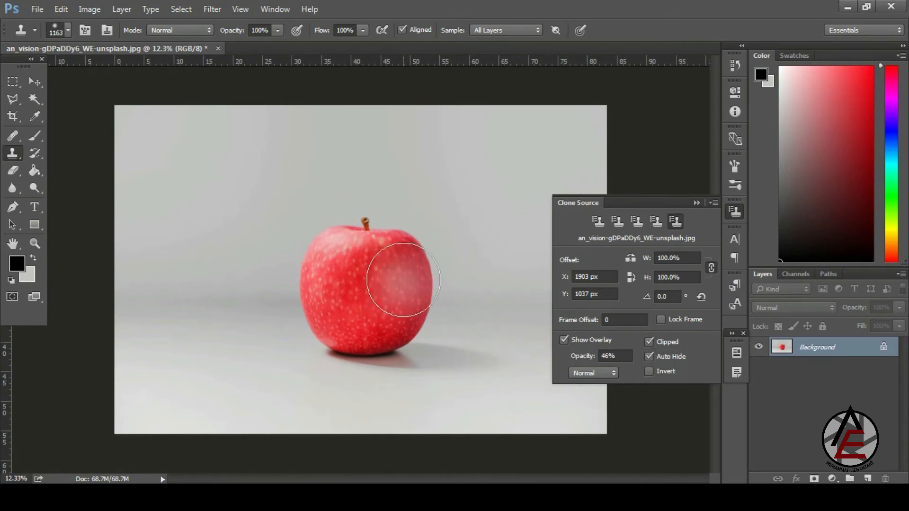
pyautogui.scroll(-2, 339, 272)
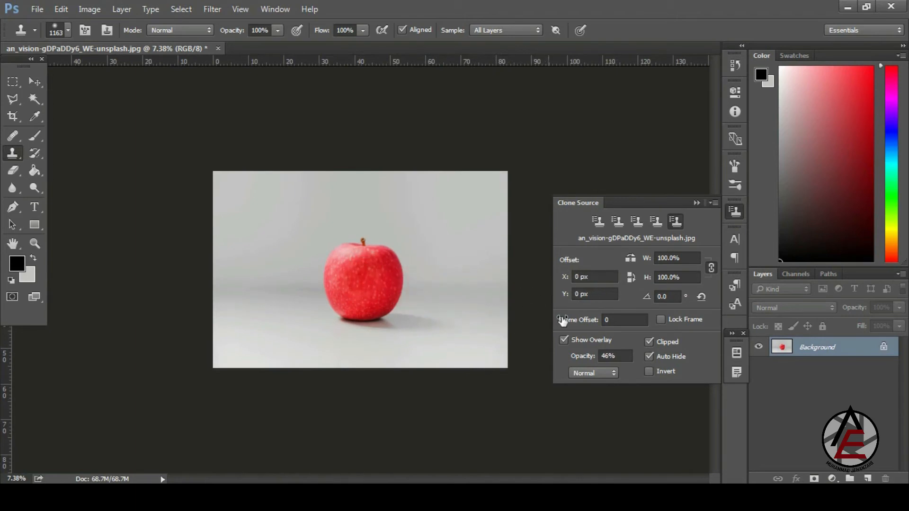
# - Turn off Auto Hide and Clipped so the overlay shows across the whole image
pyautogui.click(649, 356)
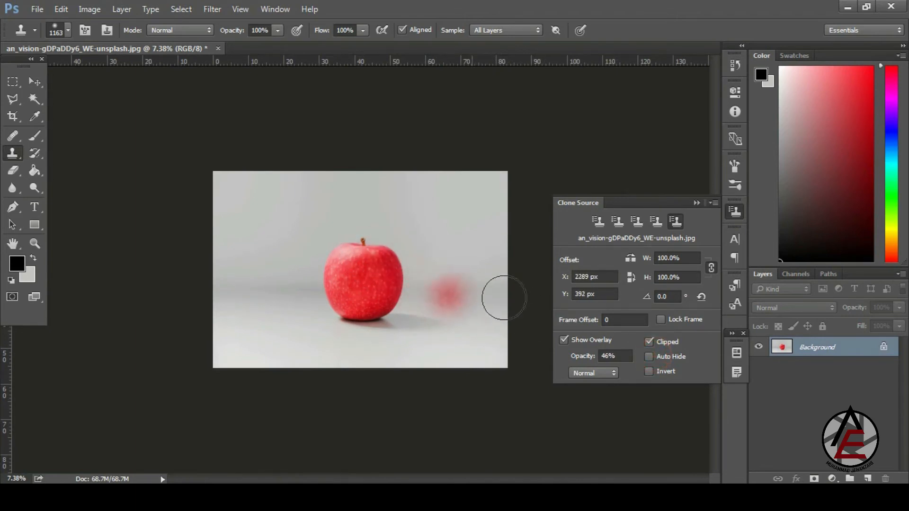
pyautogui.scroll(1, 457, 333)
pyautogui.scroll(3, 456, 332)
pyautogui.click(649, 342)
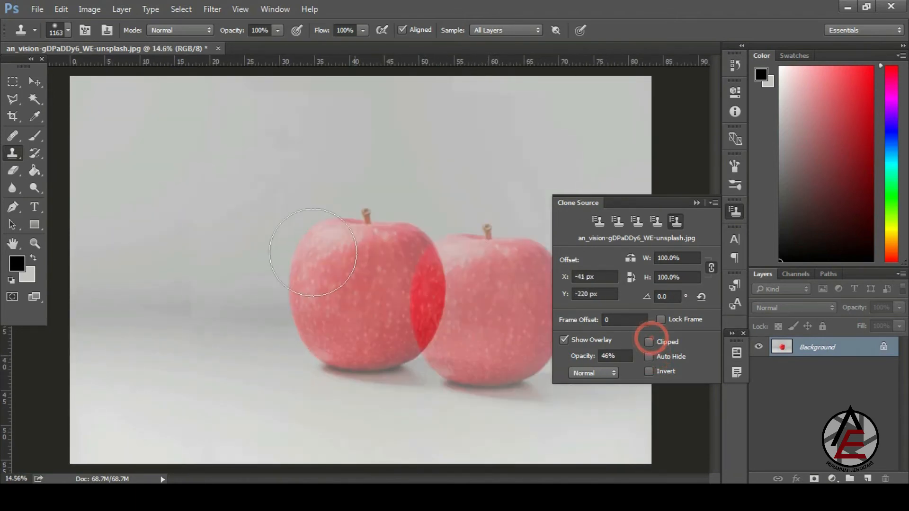
pyautogui.scroll(-3, 367, 284)
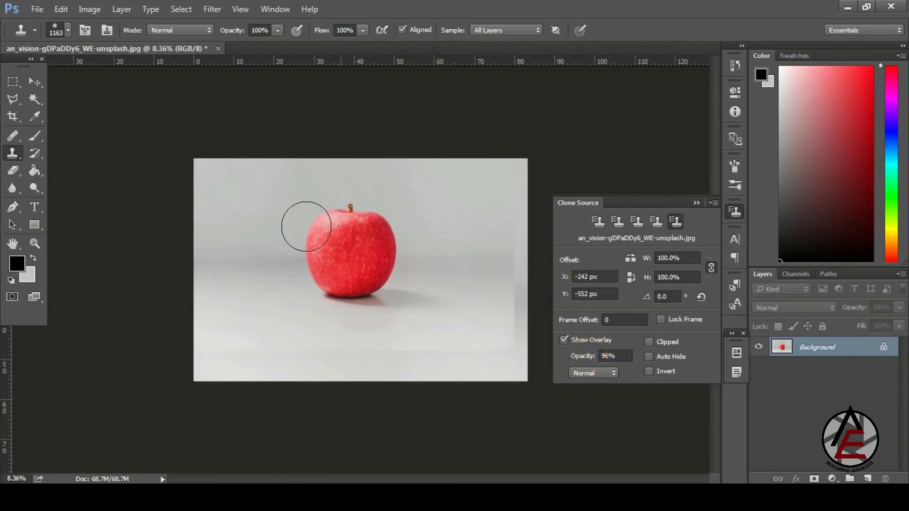
# - Set overlay opacity to 64%, clip it to the brush, and paint an apple right of the original
pyautogui.moveTo(583, 358); pyautogui.dragTo(566, 353)
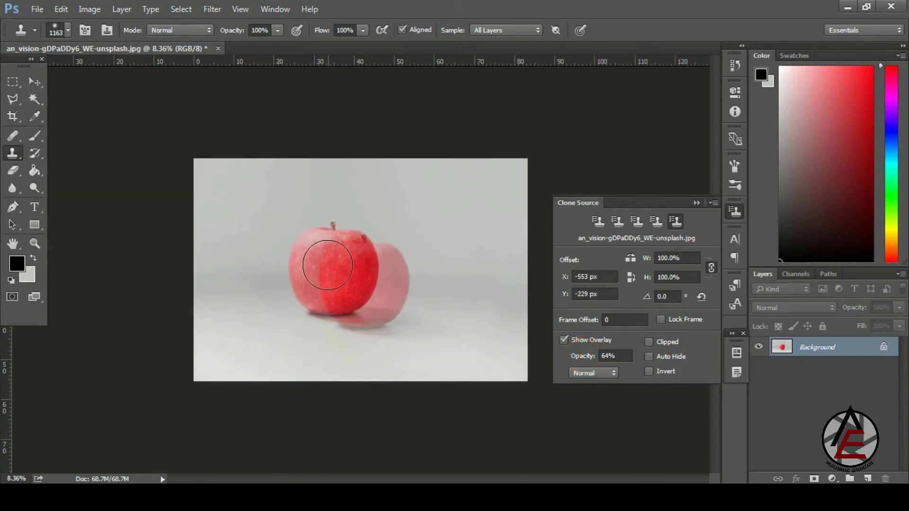
pyautogui.click(655, 343)
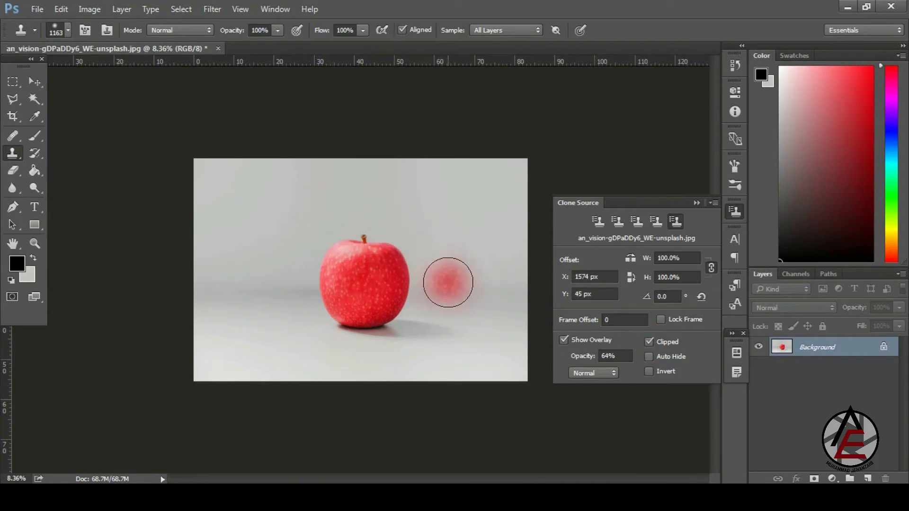
pyautogui.moveTo(449, 278)
pyautogui.mouseDown()
pyautogui.moveTo(466, 287)
pyautogui.moveTo(473, 257)
pyautogui.moveTo(485, 293)
pyautogui.moveTo(445, 305)
pyautogui.moveTo(428, 279)
pyautogui.moveTo(463, 244)
pyautogui.moveTo(480, 292)
pyautogui.moveTo(462, 315)
pyautogui.mouseUp()
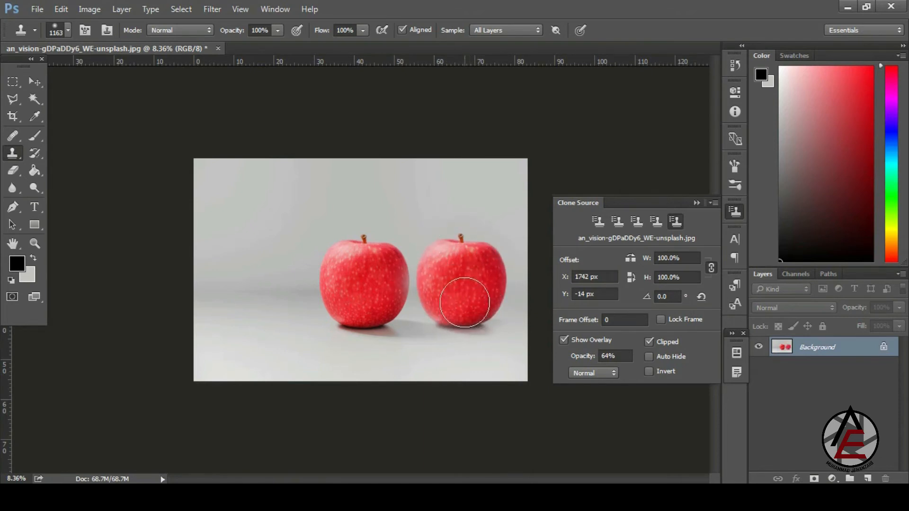
# - Re-enable Auto Hide, unclip the overlay, paint another apple copy, then undo it
pyautogui.click(649, 357)
pyautogui.click(650, 341)
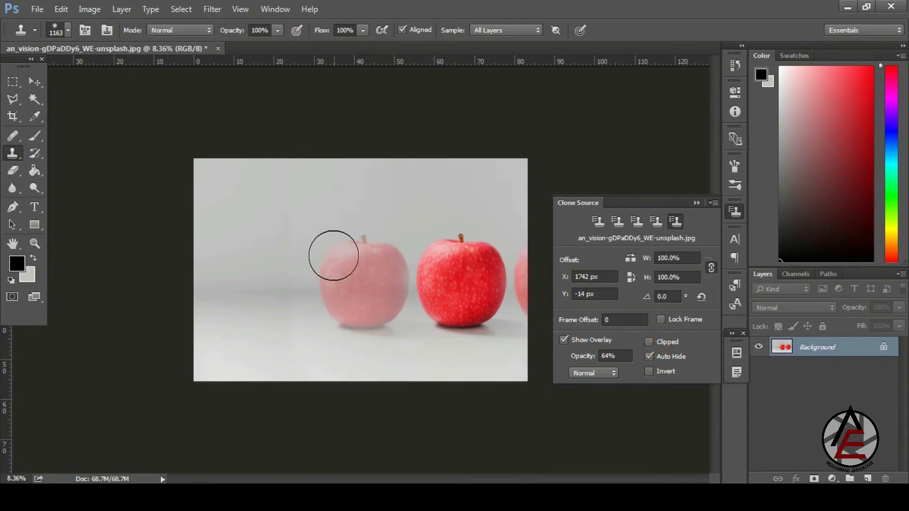
pyautogui.moveTo(419, 287); pyautogui.dragTo(374, 279)
pyautogui.hotkey('ctrl', 'z')
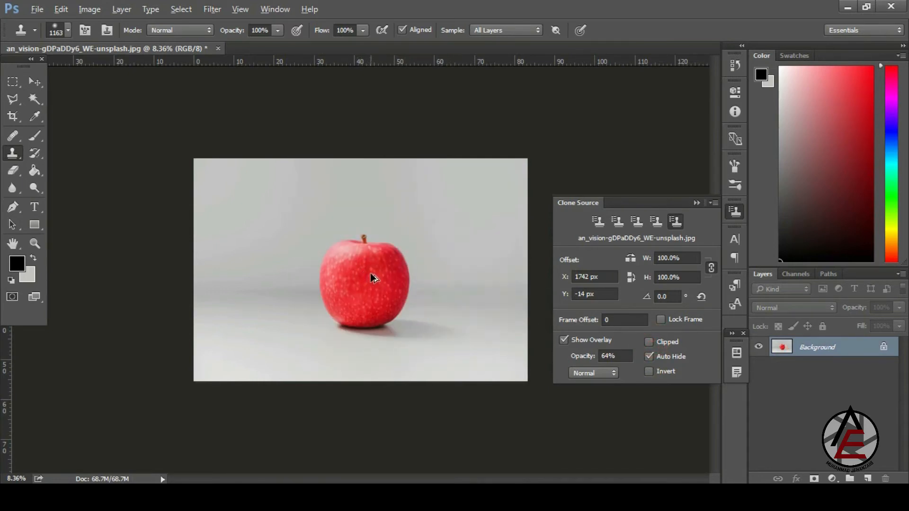
# - With Auto Hide on, paint a trial apple copy at the left of the photo
pyautogui.press('alt')
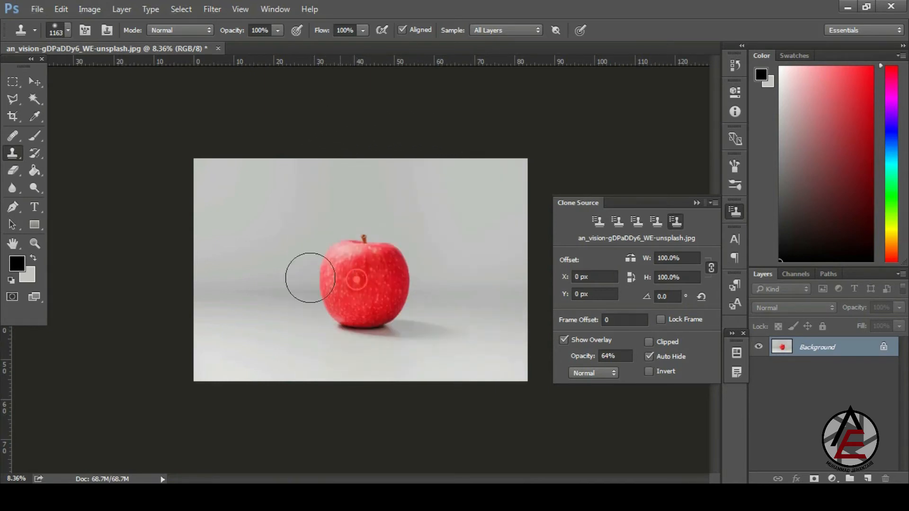
pyautogui.moveTo(287, 251)
pyautogui.mouseDown()
pyautogui.moveTo(288, 276)
pyautogui.moveTo(347, 297)
pyautogui.moveTo(371, 272)
pyautogui.moveTo(304, 244)
pyautogui.moveTo(412, 260)
pyautogui.moveTo(336, 218)
pyautogui.moveTo(324, 263)
pyautogui.moveTo(234, 236)
pyautogui.moveTo(211, 281)
pyautogui.moveTo(386, 291)
pyautogui.moveTo(368, 314)
pyautogui.moveTo(360, 331)
pyautogui.mouseUp()
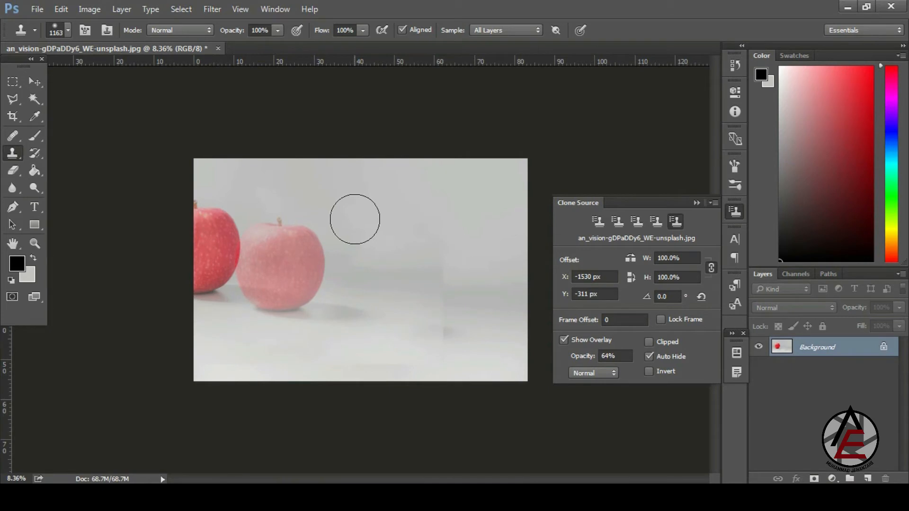
pyautogui.click(649, 358)
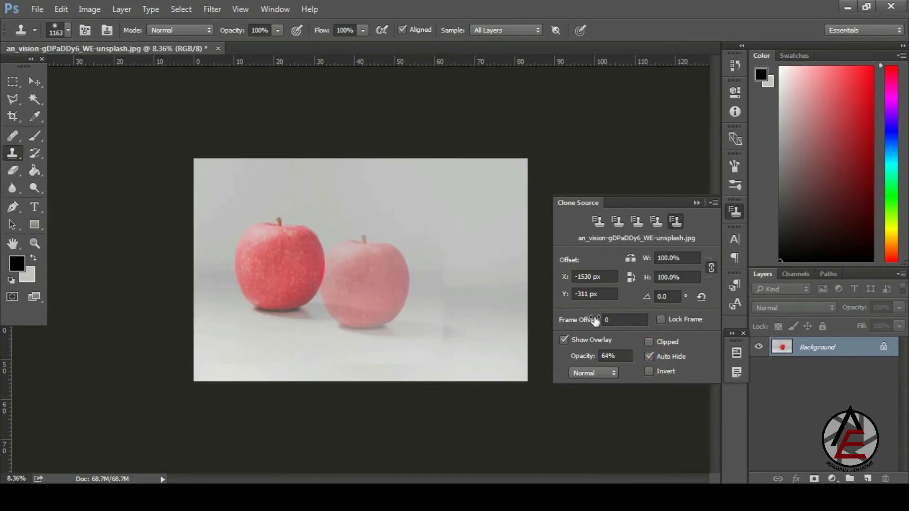
pyautogui.moveTo(298, 255); pyautogui.dragTo(316, 255)
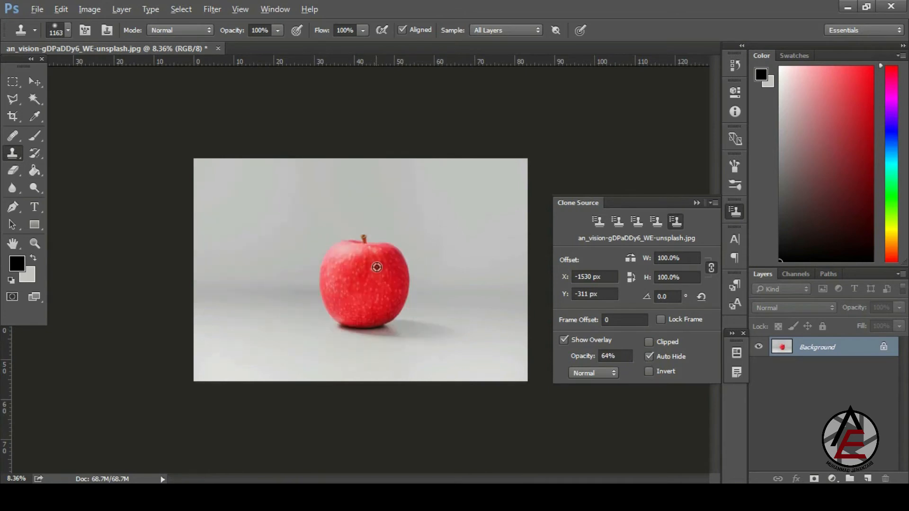
# - Resample the apple as clone source and paint its full copy on the left
pyautogui.keyDown('alt'); pyautogui.click(367, 277); pyautogui.keyUp('alt')
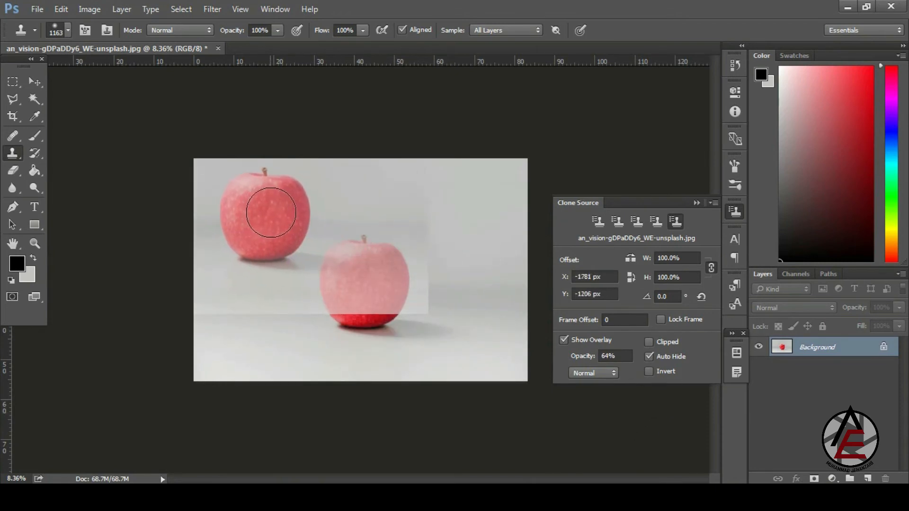
pyautogui.moveTo(255, 265)
pyautogui.mouseDown()
pyautogui.moveTo(274, 276)
pyautogui.moveTo(268, 235)
pyautogui.moveTo(270, 283)
pyautogui.moveTo(289, 290)
pyautogui.moveTo(262, 308)
pyautogui.moveTo(219, 227)
pyautogui.mouseUp()
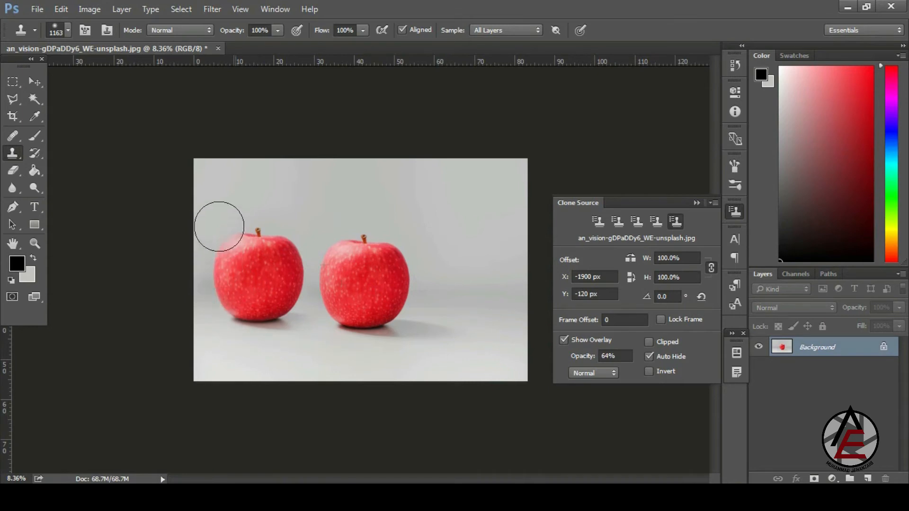
pyautogui.moveTo(290, 262)
pyautogui.mouseDown()
pyautogui.moveTo(229, 282)
pyautogui.moveTo(246, 224)
pyautogui.moveTo(283, 292)
pyautogui.moveTo(232, 300)
pyautogui.moveTo(240, 223)
pyautogui.moveTo(295, 251)
pyautogui.moveTo(270, 310)
pyautogui.moveTo(204, 249)
pyautogui.moveTo(256, 195)
pyautogui.mouseUp()
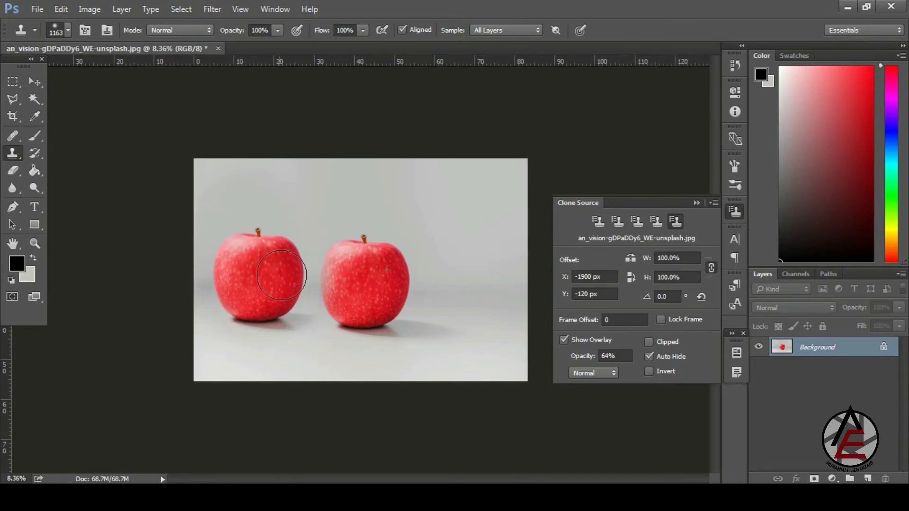
pyautogui.moveTo(281, 274); pyautogui.dragTo(256, 311)
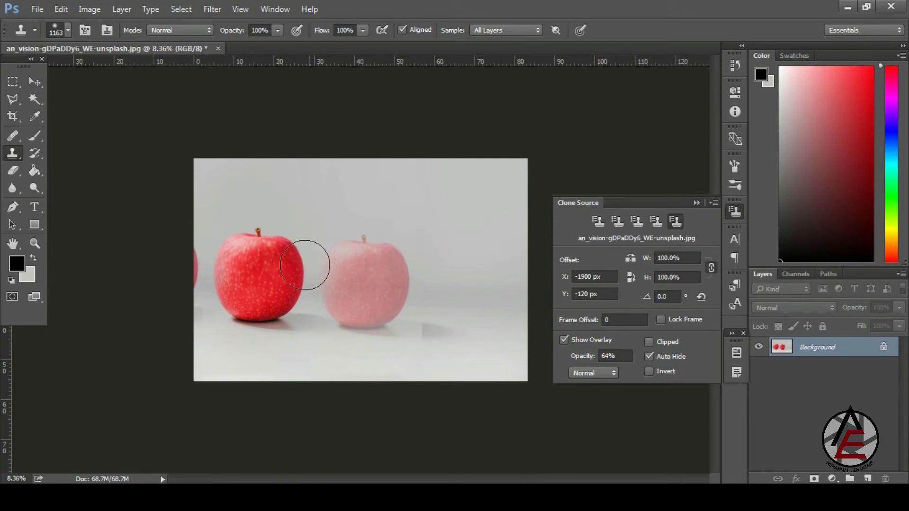
pyautogui.moveTo(455, 266); pyautogui.dragTo(373, 269)
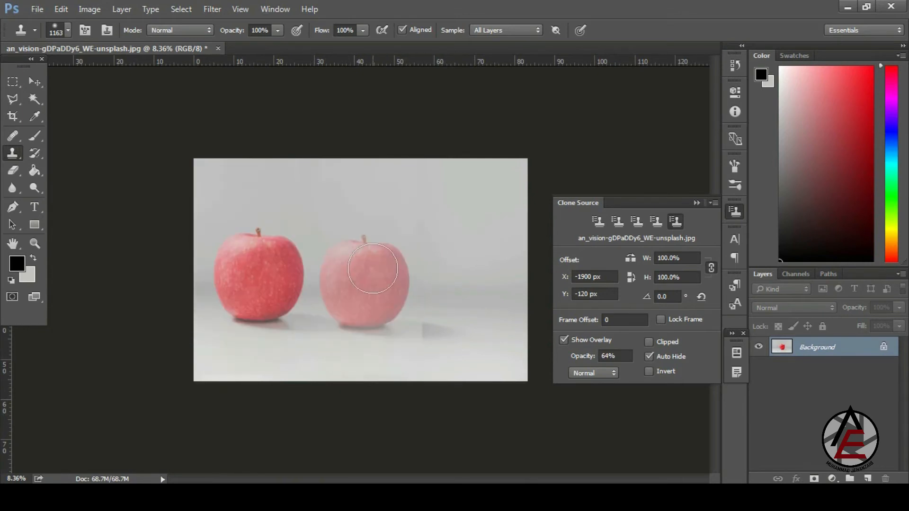
pyautogui.press('alt')
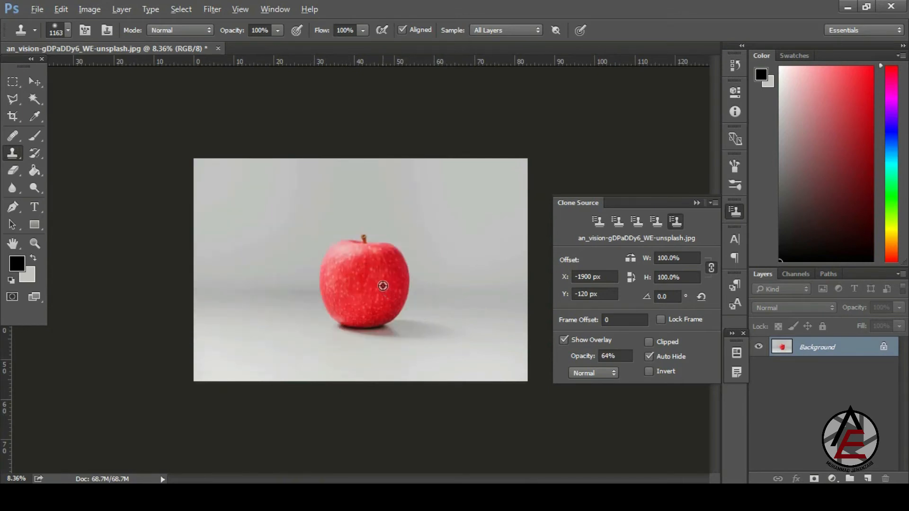
# - Sample the apple and clone a copy to its left
pyautogui.keyDown('alt'); pyautogui.click(362, 280); pyautogui.keyUp('alt')
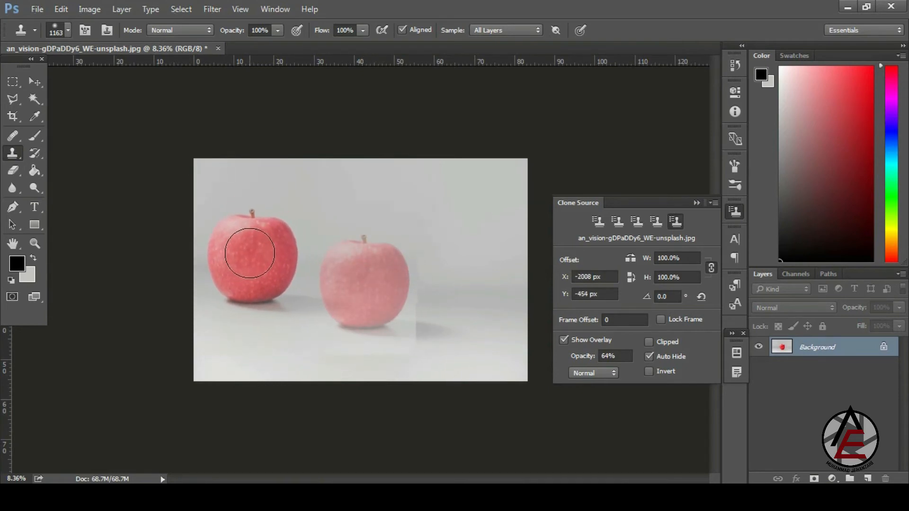
pyautogui.moveTo(251, 290)
pyautogui.mouseDown()
pyautogui.moveTo(257, 271)
pyautogui.moveTo(264, 287)
pyautogui.moveTo(247, 250)
pyautogui.moveTo(245, 288)
pyautogui.moveTo(270, 305)
pyautogui.moveTo(283, 267)
pyautogui.moveTo(291, 285)
pyautogui.moveTo(266, 310)
pyautogui.moveTo(239, 252)
pyautogui.moveTo(222, 250)
pyautogui.moveTo(241, 320)
pyautogui.moveTo(280, 277)
pyautogui.moveTo(260, 237)
pyautogui.moveTo(204, 307)
pyautogui.moveTo(271, 280)
pyautogui.moveTo(263, 232)
pyautogui.moveTo(215, 237)
pyautogui.mouseUp()
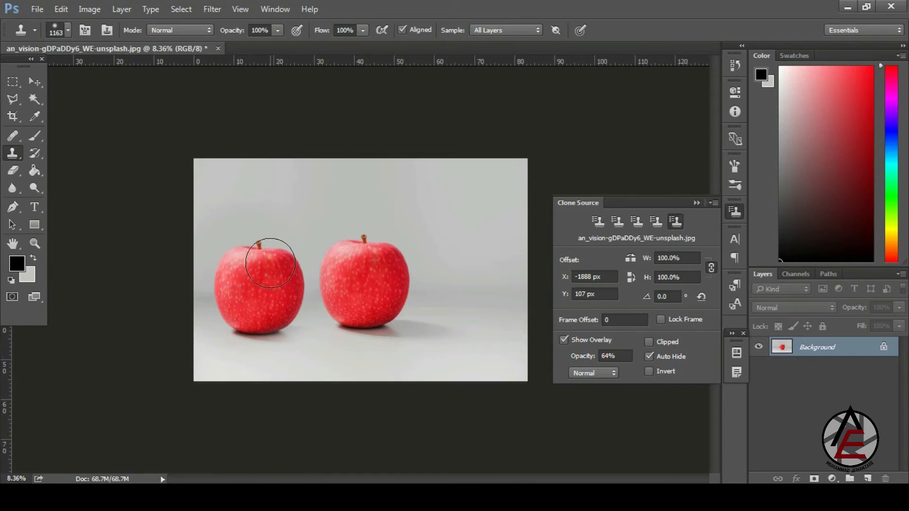
pyautogui.moveTo(270, 263); pyautogui.dragTo(272, 262)
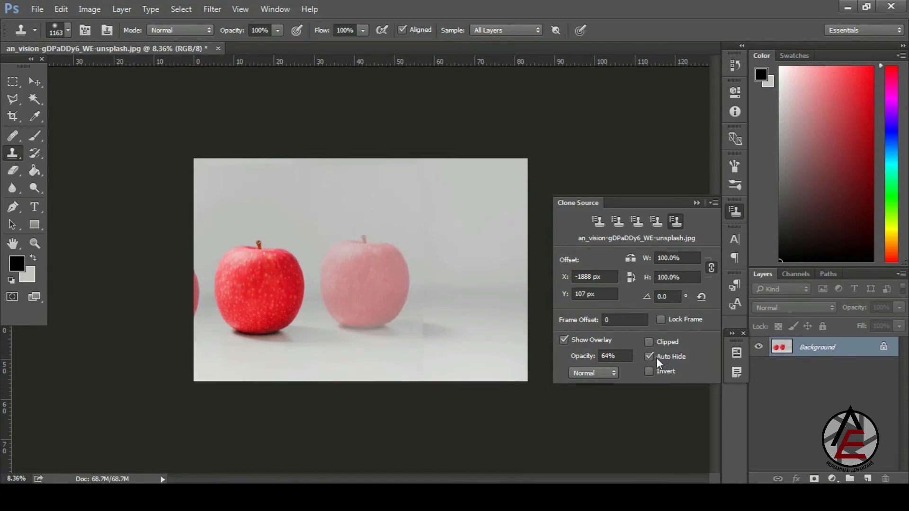
# - Turn off Auto Hide, paint an upper-left apple copy, then undo it
pyautogui.keyDown('alt'); pyautogui.click(353, 272); pyautogui.keyUp('alt')
pyautogui.click(453, 258)
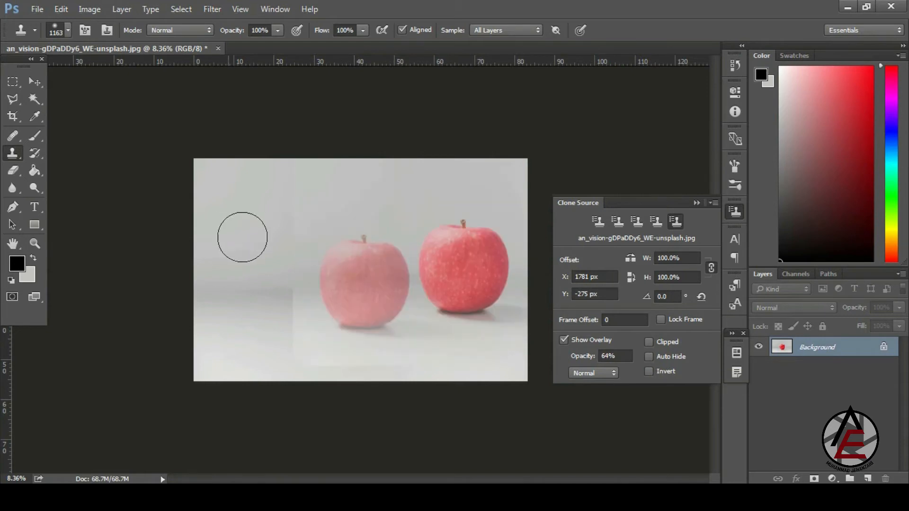
pyautogui.keyDown('alt'); pyautogui.click(365, 278); pyautogui.keyUp('alt')
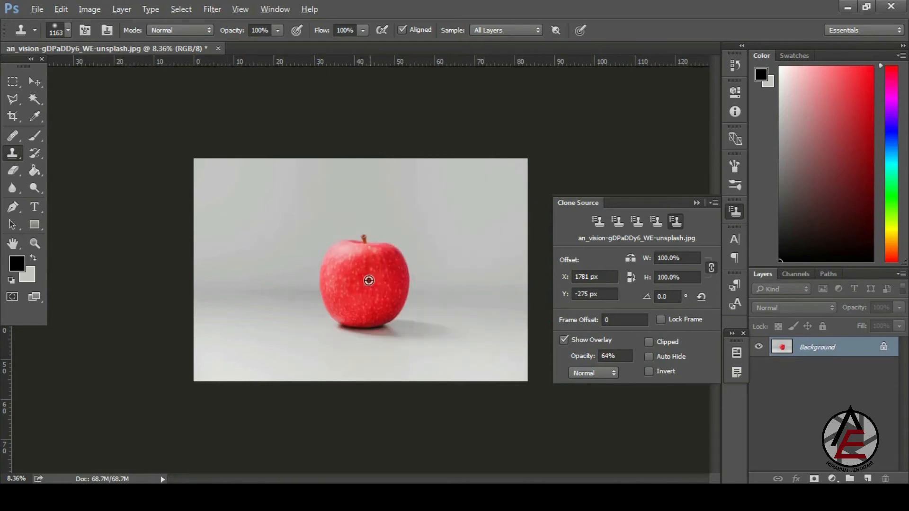
pyautogui.moveTo(244, 240); pyautogui.dragTo(230, 235)
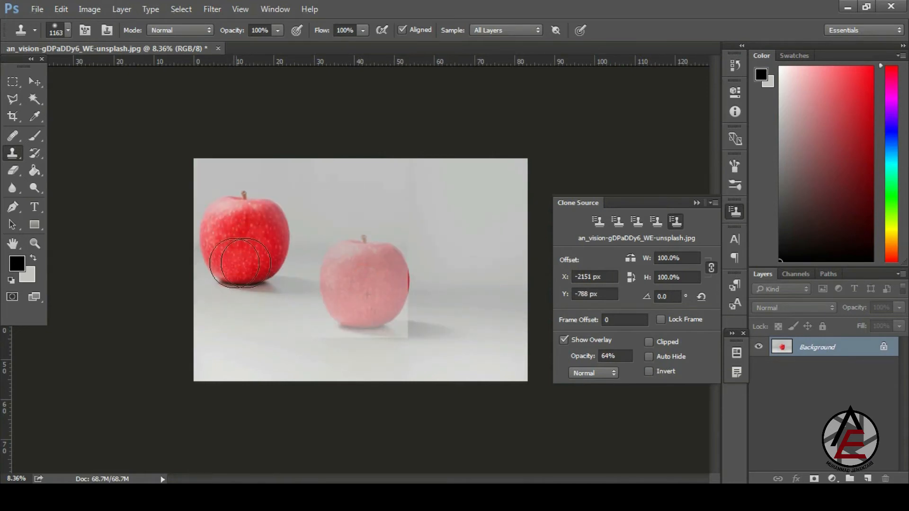
pyautogui.moveTo(317, 314)
pyautogui.mouseDown()
pyautogui.moveTo(398, 319)
pyautogui.moveTo(382, 239)
pyautogui.moveTo(354, 245)
pyautogui.moveTo(333, 283)
pyautogui.moveTo(379, 267)
pyautogui.moveTo(368, 317)
pyautogui.moveTo(235, 279)
pyautogui.moveTo(233, 300)
pyautogui.moveTo(368, 255)
pyautogui.moveTo(257, 199)
pyautogui.moveTo(274, 227)
pyautogui.moveTo(372, 265)
pyautogui.moveTo(385, 292)
pyautogui.moveTo(326, 246)
pyautogui.moveTo(329, 312)
pyautogui.mouseUp()
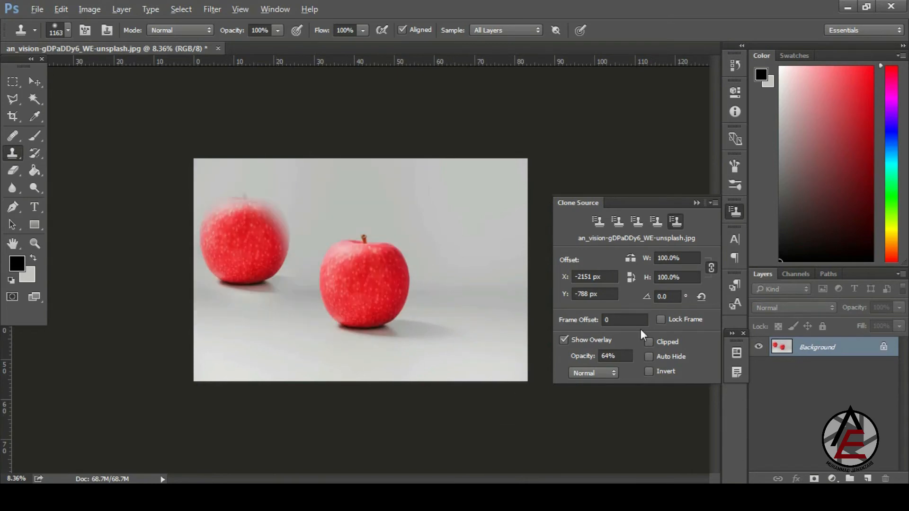
pyautogui.hotkey('ctrl', 'z')
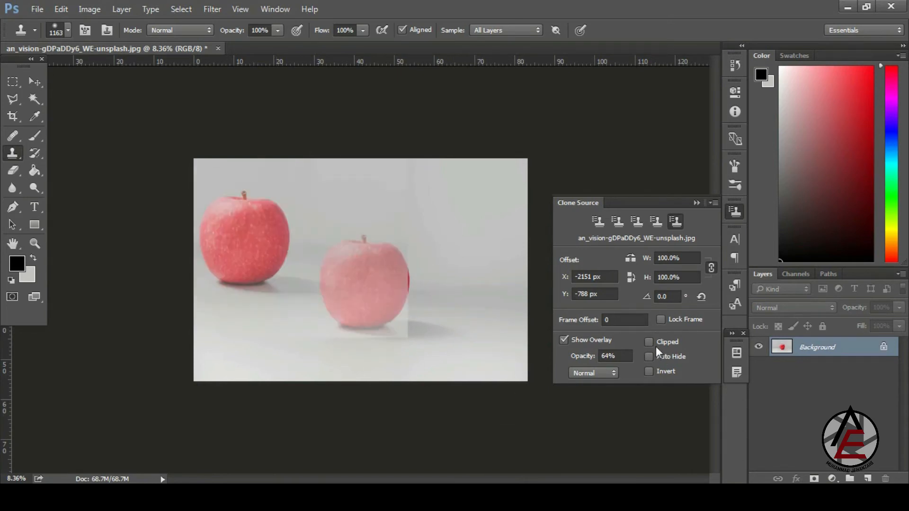
# - Clip the clone source overlay to the brush and keep its blend mode at Normal
pyautogui.click(650, 343)
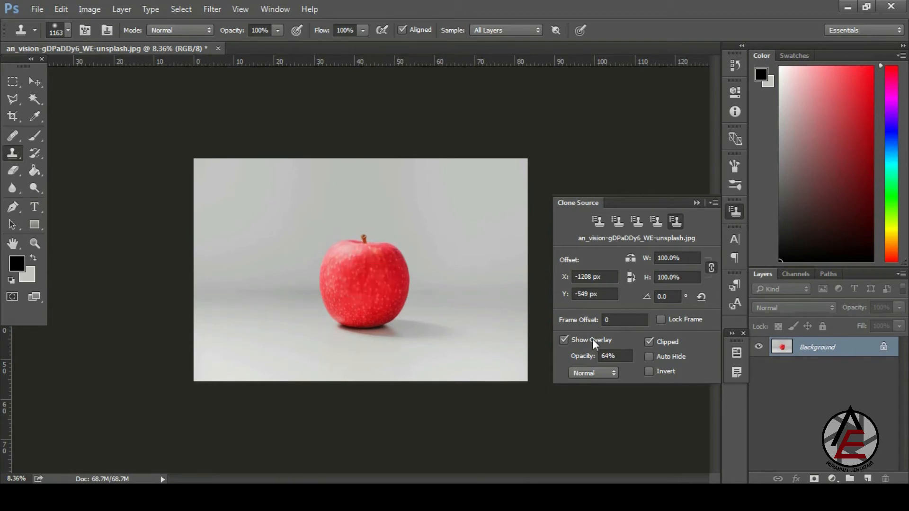
pyautogui.click(592, 374)
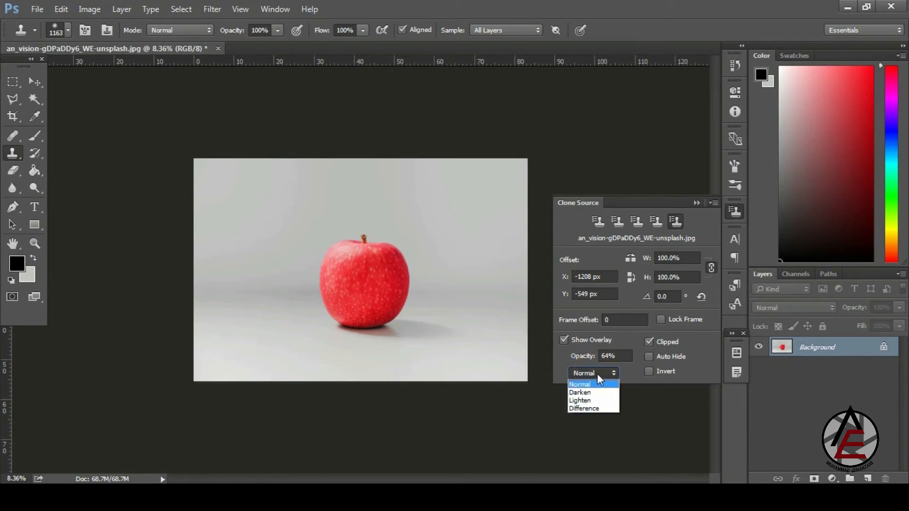
pyautogui.click(596, 373)
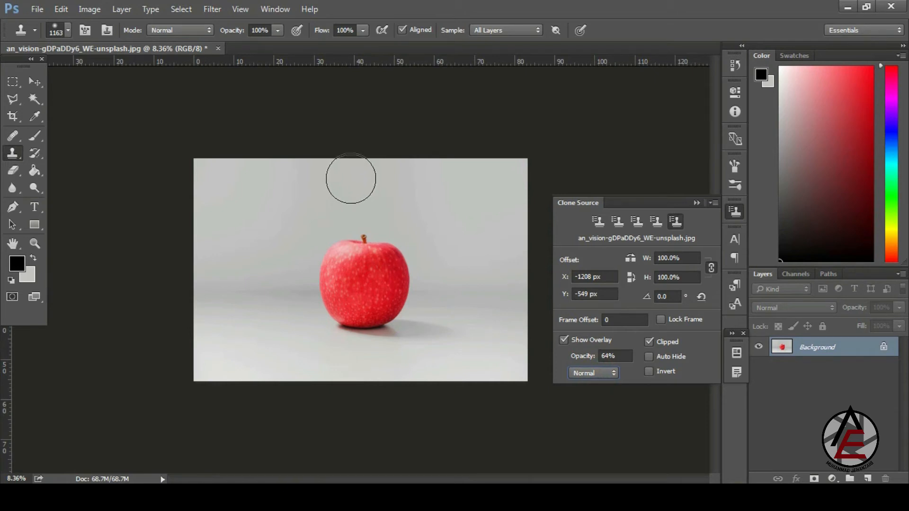
pyautogui.rightClick(18, 157)
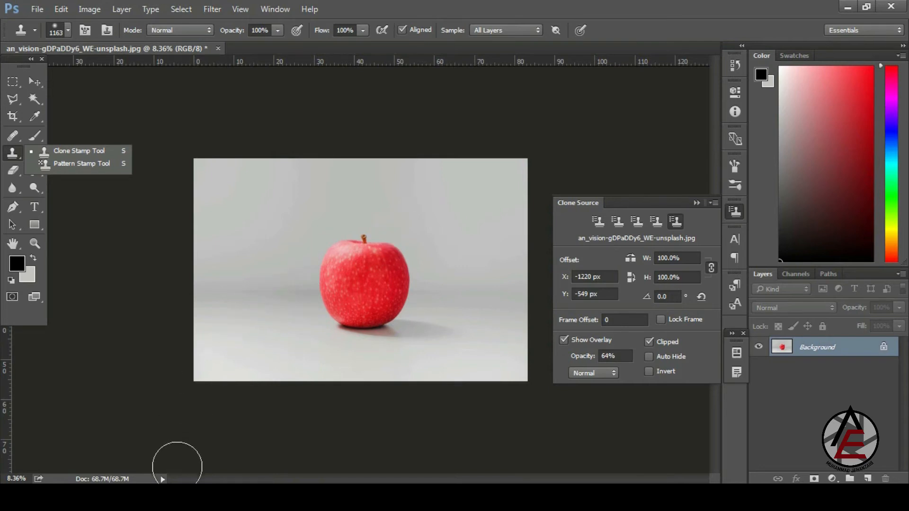
# - Open the beach photo of the gull on a wooden post in Photoshop CC 2015 from the Ref Image folder
pyautogui.moveTo(86, 497)
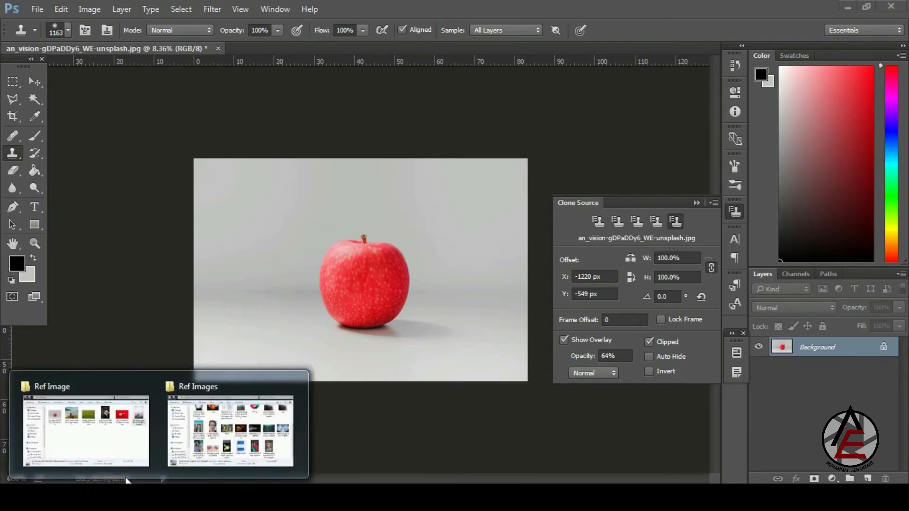
pyautogui.click(107, 436)
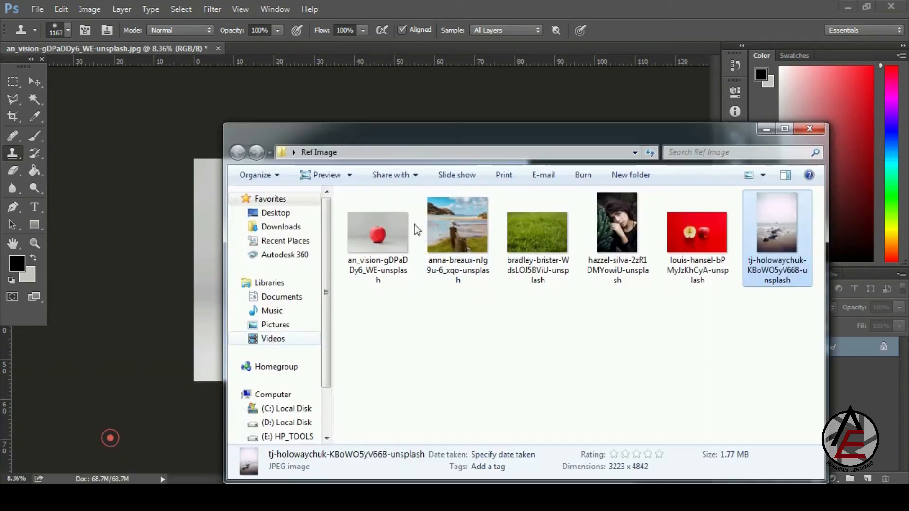
pyautogui.rightClick(466, 238)
pyautogui.moveTo(517, 260)
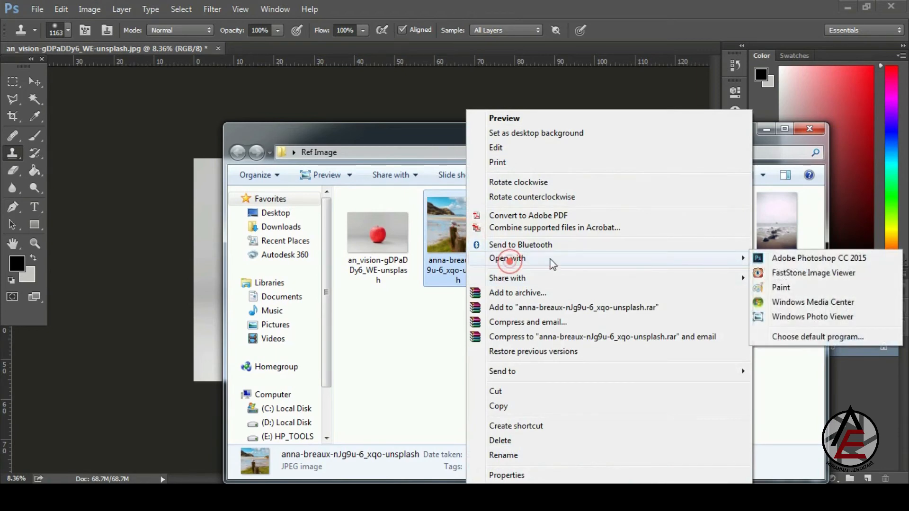
pyautogui.click(786, 262)
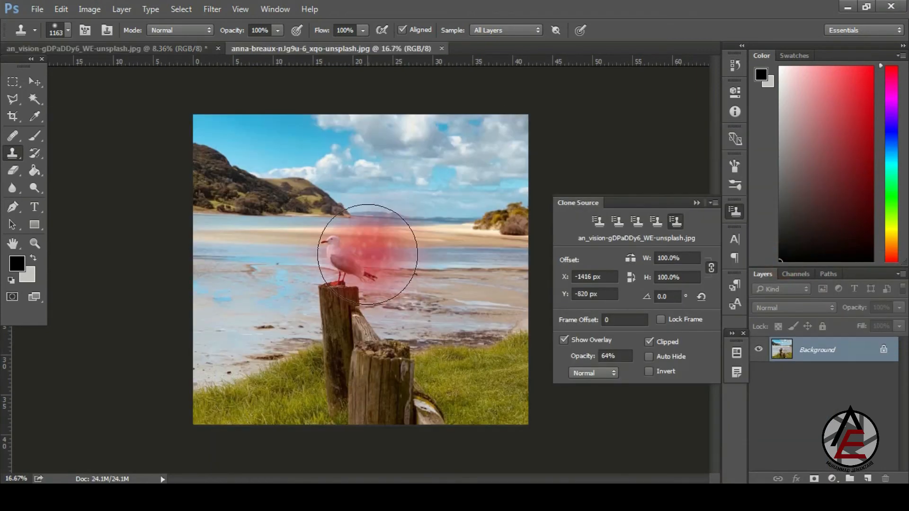
# - Zoom in on the seagull and reduce the brush size to 400
pyautogui.moveTo(338, 257); pyautogui.dragTo(365, 260)
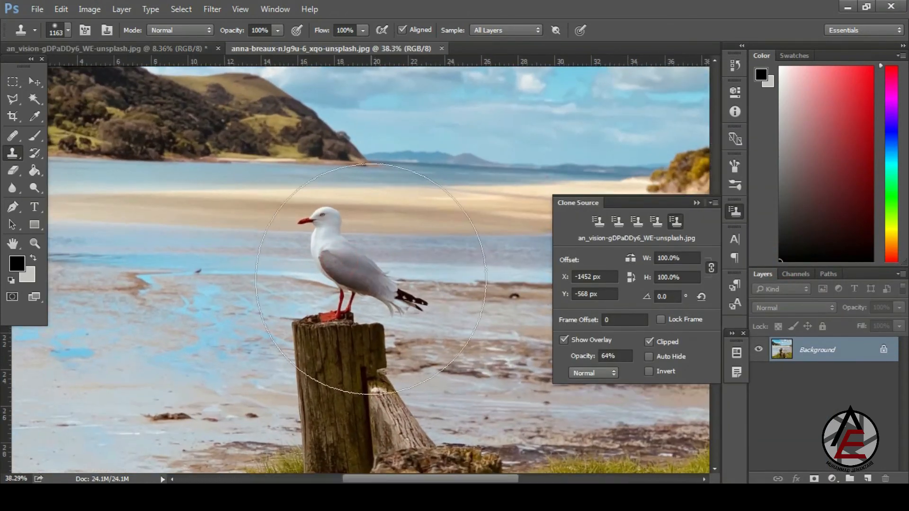
pyautogui.rightClick(367, 258)
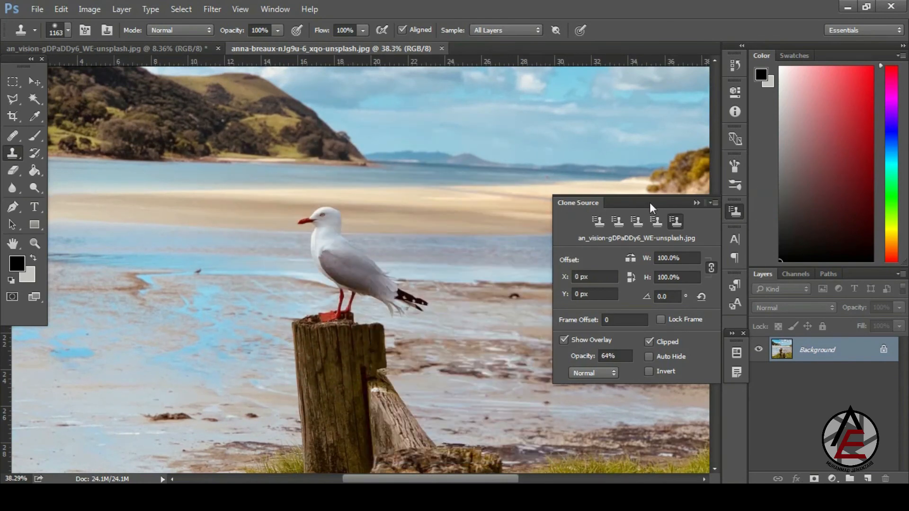
pyautogui.press('[')
pyautogui.press('[')
pyautogui.press('[')
pyautogui.press('[')
pyautogui.press('[')
pyautogui.press('[')
pyautogui.press('[')
pyautogui.press('[')
# - Scale the clone source to 45%, sample the gull, and paint a small copy onto the lower post
pyautogui.moveTo(646, 259); pyautogui.dragTo(632, 260)
pyautogui.keyDown('alt'); pyautogui.click(346, 258); pyautogui.keyUp('alt')
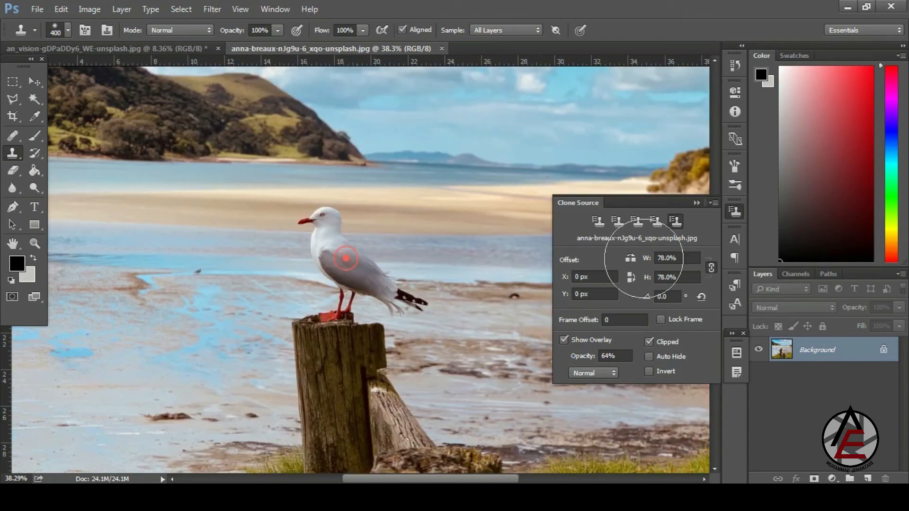
pyautogui.moveTo(647, 258); pyautogui.dragTo(626, 259)
pyautogui.scroll(-5, 499, 253)
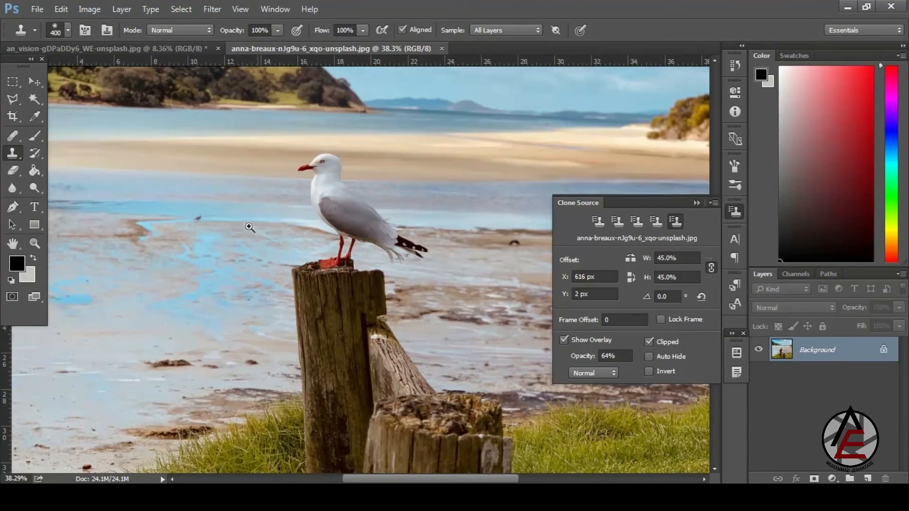
pyautogui.moveTo(249, 227); pyautogui.dragTo(228, 230)
pyautogui.moveTo(375, 327); pyautogui.dragTo(386, 334)
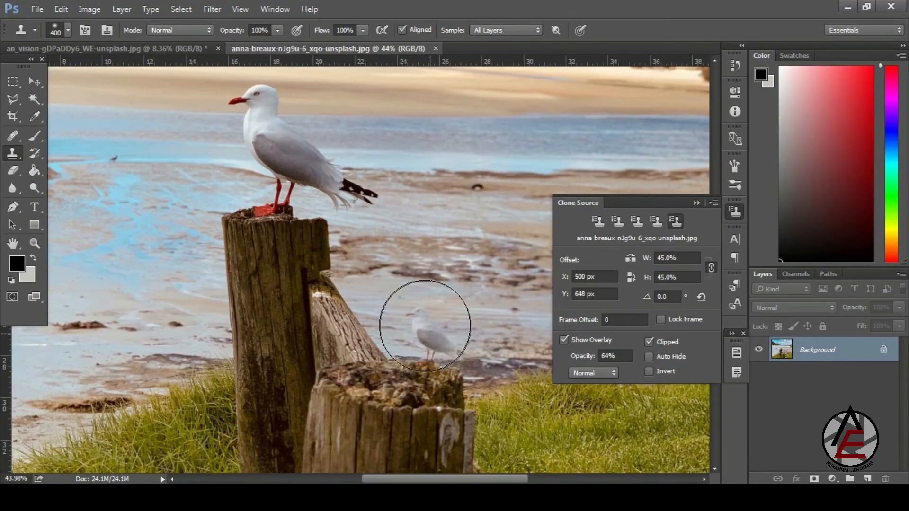
pyautogui.moveTo(416, 320)
pyautogui.mouseDown()
pyautogui.moveTo(393, 374)
pyautogui.moveTo(405, 361)
pyautogui.mouseUp()
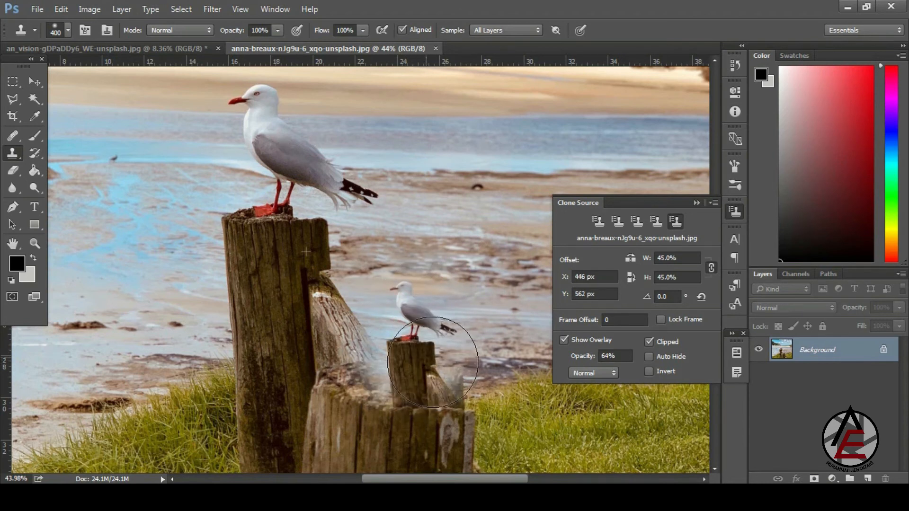
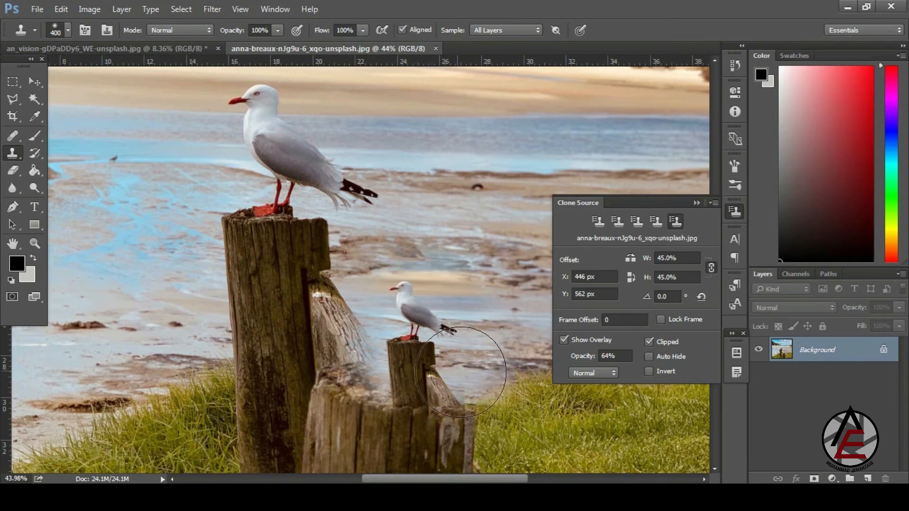
# - Finish the small gull clone on the post, then zoom in on the tiny bird on the water
pyautogui.moveTo(461, 372); pyautogui.dragTo(469, 379)
pyautogui.moveTo(458, 286); pyautogui.dragTo(384, 282)
pyautogui.moveTo(396, 362)
pyautogui.mouseDown()
pyautogui.moveTo(450, 403)
pyautogui.moveTo(478, 411)
pyautogui.moveTo(457, 402)
pyautogui.moveTo(424, 355)
pyautogui.moveTo(466, 381)
pyautogui.moveTo(402, 310)
pyautogui.moveTo(410, 251)
pyautogui.moveTo(434, 280)
pyautogui.moveTo(433, 302)
pyautogui.moveTo(408, 290)
pyautogui.mouseUp()
pyautogui.moveTo(202, 274); pyautogui.dragTo(256, 313)
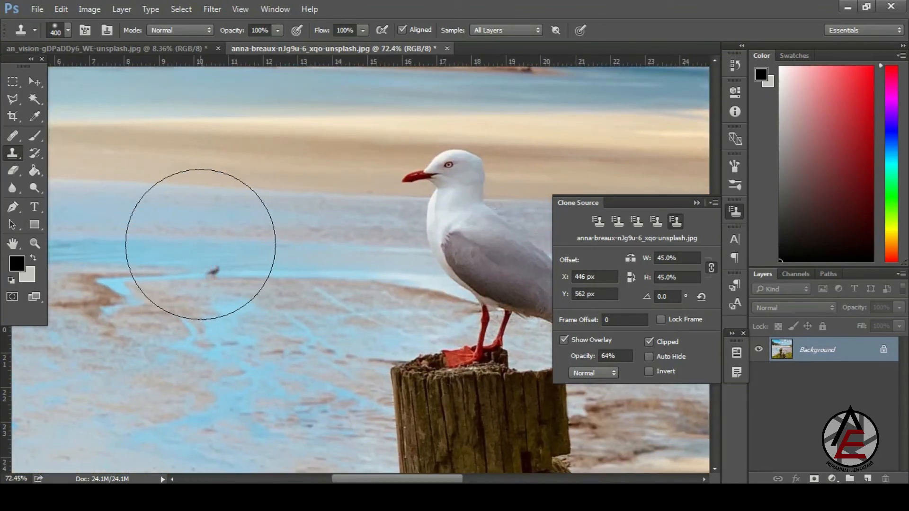
pyautogui.moveTo(166, 235); pyautogui.dragTo(297, 328)
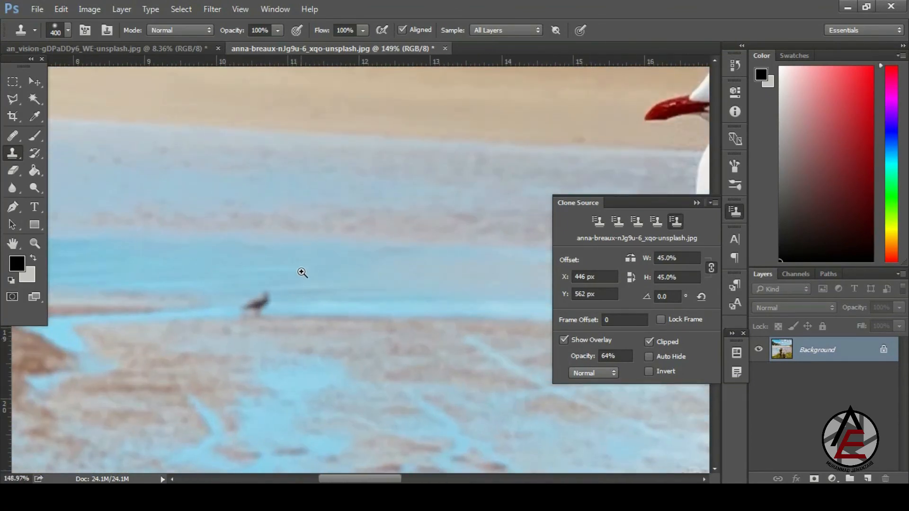
# - Set the brush to 52 px and clone scale to 100%, then paint the tiny bird out with clean water
pyautogui.rightClick(305, 223)
pyautogui.moveTo(366, 255); pyautogui.dragTo(391, 254)
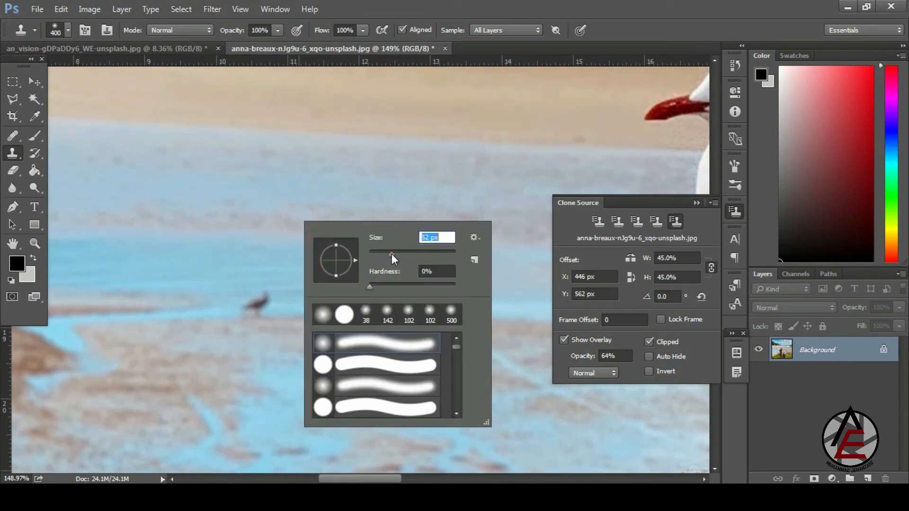
pyautogui.click(702, 296)
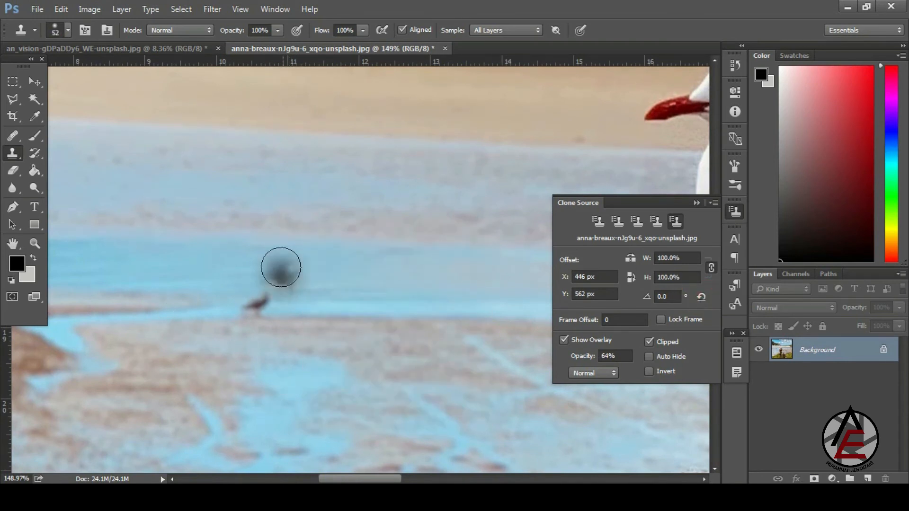
pyautogui.keyDown('alt'); pyautogui.click(215, 259); pyautogui.keyUp('alt')
pyautogui.moveTo(242, 298); pyautogui.dragTo(269, 314)
# - Zoom out to check the result, then inspect the shoreline and its rock
pyautogui.moveTo(256, 235); pyautogui.dragTo(207, 157)
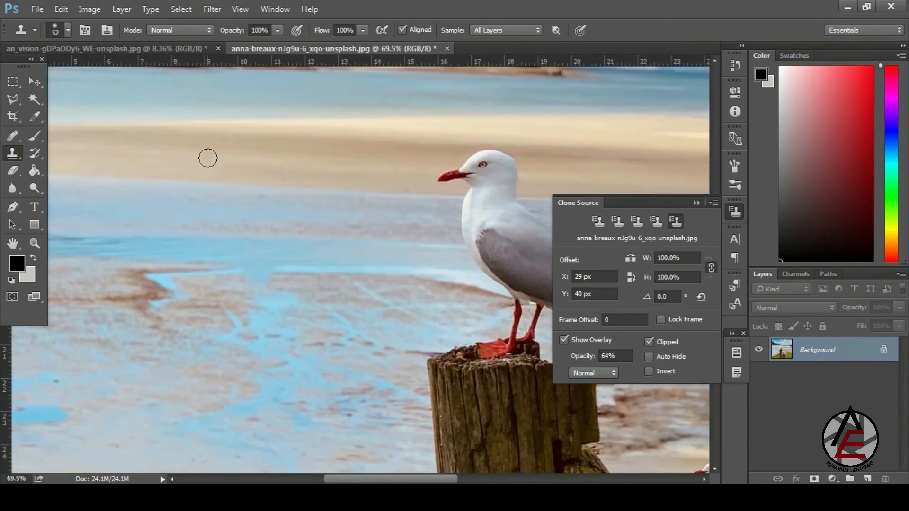
pyautogui.moveTo(299, 316); pyautogui.dragTo(243, 278)
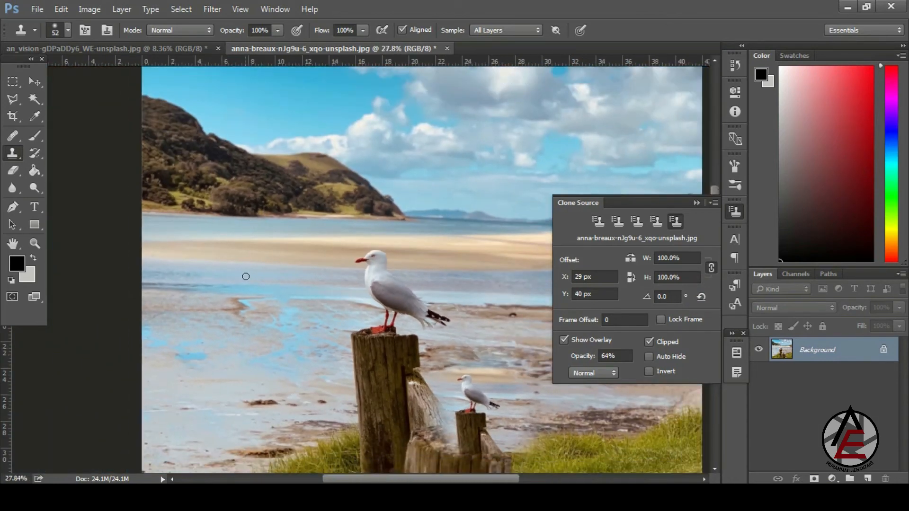
pyautogui.moveTo(181, 332); pyautogui.dragTo(169, 317)
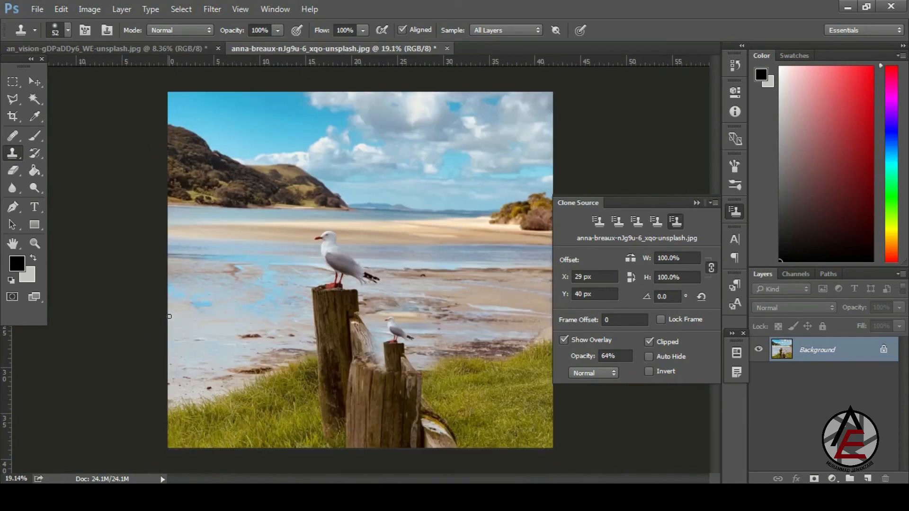
pyautogui.moveTo(402, 269); pyautogui.dragTo(445, 266)
pyautogui.moveTo(390, 288); pyautogui.dragTo(421, 284)
pyautogui.moveTo(137, 269); pyautogui.dragTo(162, 226)
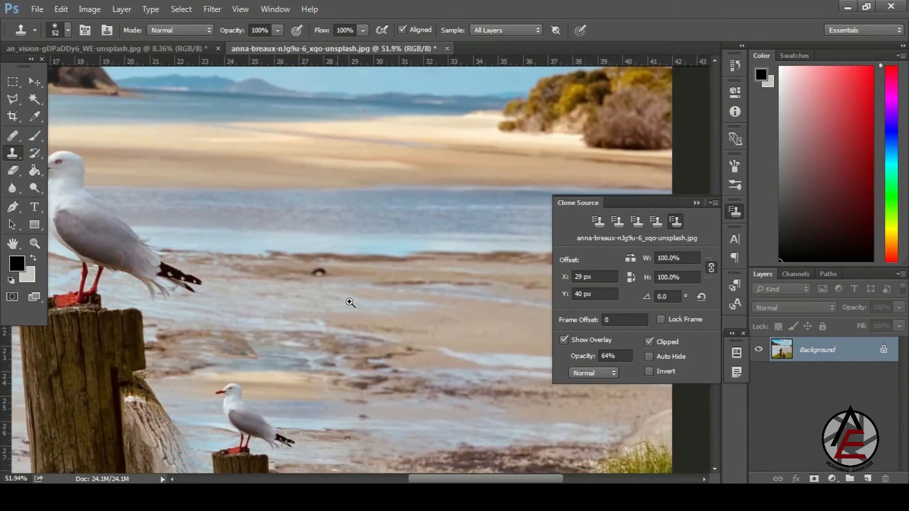
pyautogui.moveTo(349, 300)
pyautogui.mouseDown()
pyautogui.moveTo(367, 278)
pyautogui.moveTo(294, 265)
pyautogui.moveTo(205, 158)
pyautogui.moveTo(178, 97)
pyautogui.moveTo(354, 297)
pyautogui.moveTo(324, 299)
pyautogui.mouseUp()
# - Undo the small cloned gull and post, then clone a copy of the tiny bird onto nearby water
pyautogui.hotkey('ctrl', 'alt', 'z')
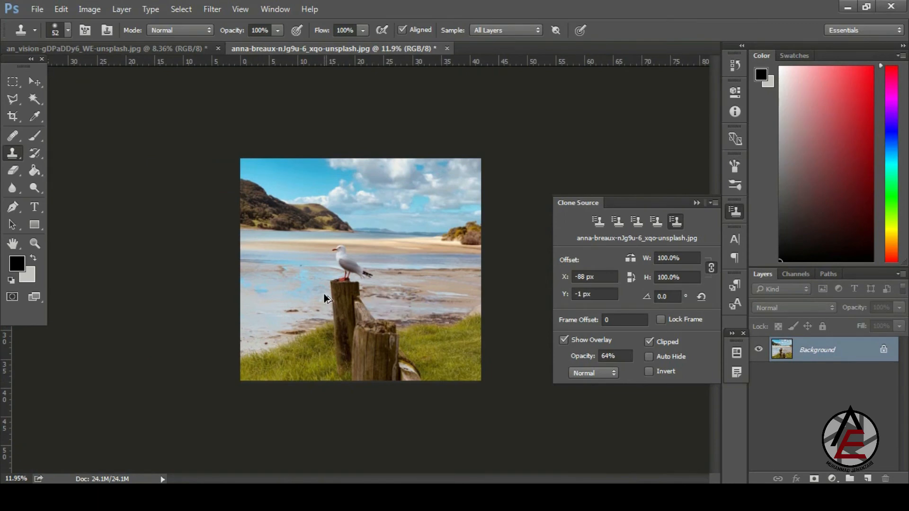
pyautogui.moveTo(278, 255)
pyautogui.mouseDown()
pyautogui.moveTo(327, 327)
pyautogui.moveTo(387, 387)
pyautogui.mouseUp()
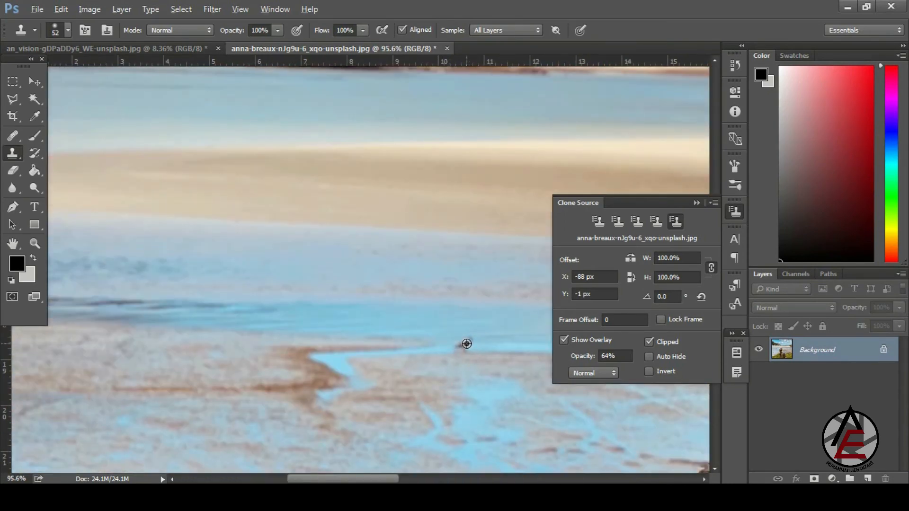
pyautogui.keyDown('alt'); pyautogui.click(466, 343); pyautogui.keyUp('alt')
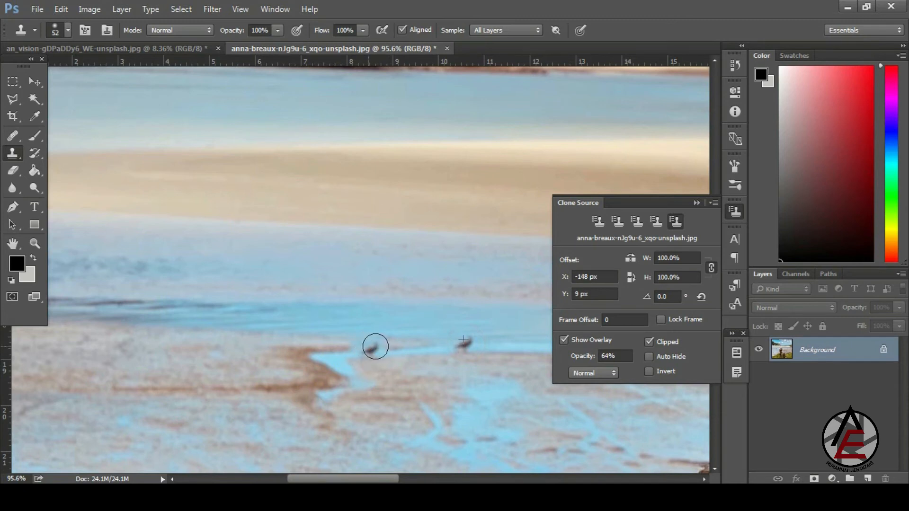
pyautogui.moveTo(375, 346)
pyautogui.mouseDown()
pyautogui.moveTo(367, 353)
pyautogui.moveTo(381, 349)
pyautogui.mouseUp()
pyautogui.moveTo(355, 314); pyautogui.dragTo(375, 302)
pyautogui.moveTo(213, 282); pyautogui.dragTo(178, 259)
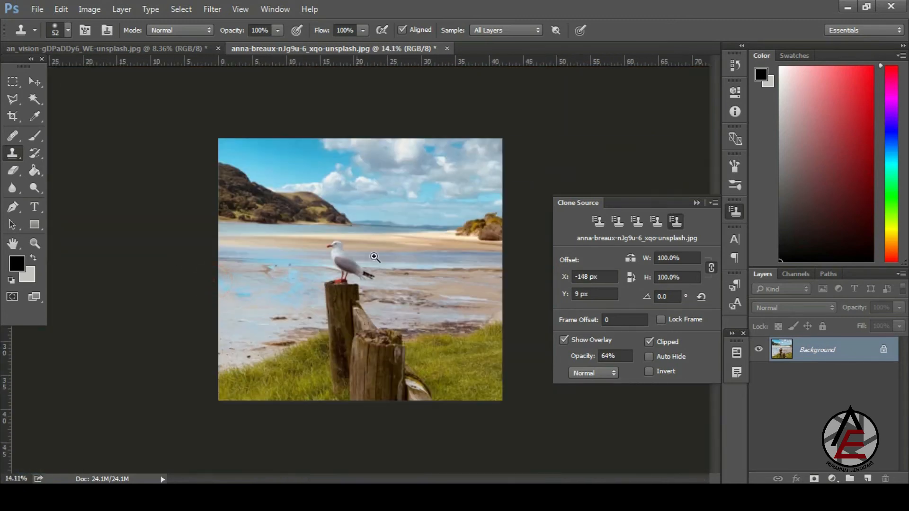
pyautogui.keyDown('ctrl'); pyautogui.click(397, 299); pyautogui.keyUp('ctrl')
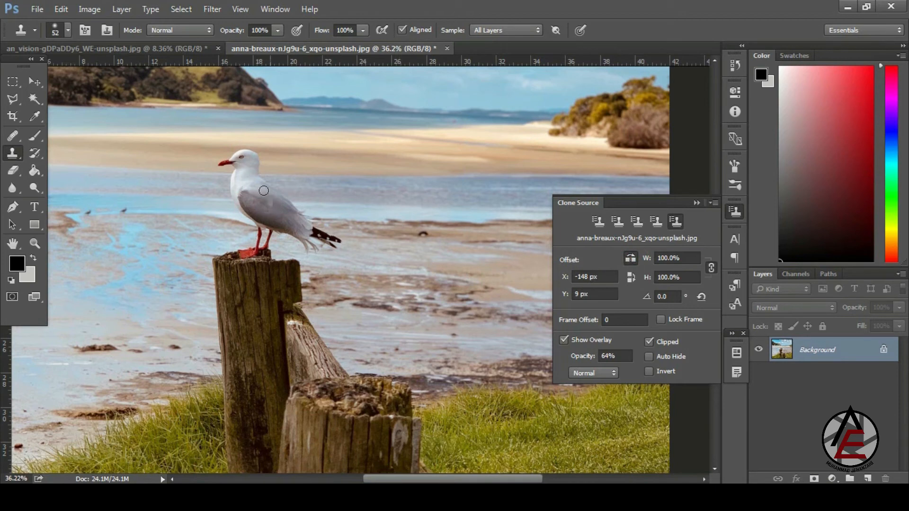
# - Try cloning a second gull onto the mudflat with a 200 brush sampled from the gull's head
pyautogui.keyDown('alt'); pyautogui.click(243, 163); pyautogui.keyUp('alt')
pyautogui.press(']')
pyautogui.press(']')
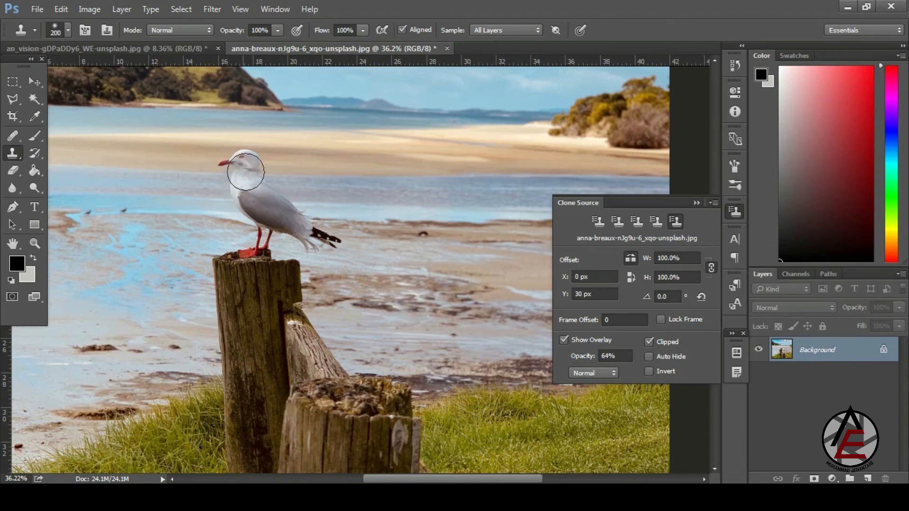
pyautogui.keyDown('alt'); pyautogui.click(243, 173); pyautogui.keyUp('alt')
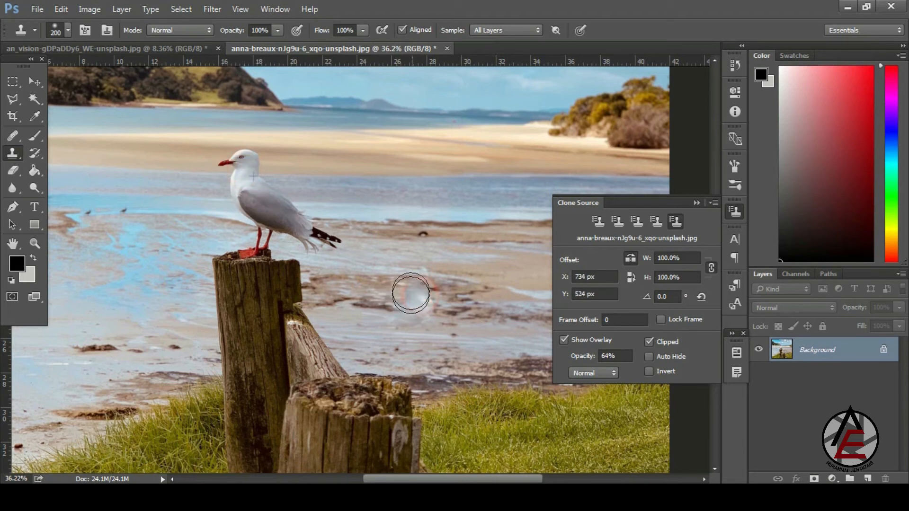
pyautogui.moveTo(410, 290)
pyautogui.mouseDown()
pyautogui.moveTo(419, 316)
pyautogui.moveTo(347, 368)
pyautogui.moveTo(375, 367)
pyautogui.moveTo(375, 382)
pyautogui.moveTo(408, 385)
pyautogui.moveTo(400, 397)
pyautogui.moveTo(406, 412)
pyautogui.moveTo(357, 416)
pyautogui.moveTo(433, 393)
pyautogui.moveTo(428, 482)
pyautogui.moveTo(441, 442)
pyautogui.moveTo(428, 393)
pyautogui.mouseUp()
pyautogui.moveTo(344, 171)
pyautogui.mouseDown()
pyautogui.moveTo(310, 135)
pyautogui.moveTo(344, 191)
pyautogui.mouseUp()
# - Undo the trial gull and add a new empty Layer 1 above the Background
pyautogui.hotkey('ctrl', 'z')
pyautogui.scroll(-3, 344, 191)
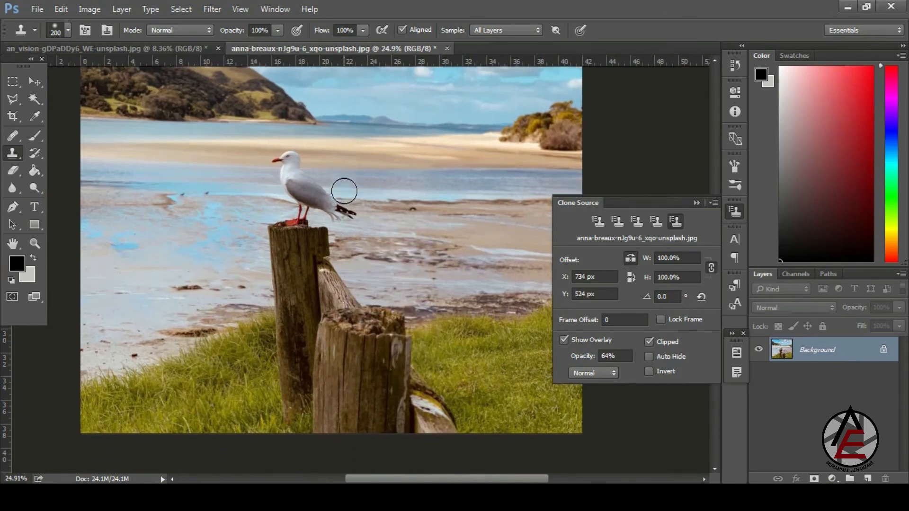
pyautogui.click(868, 479)
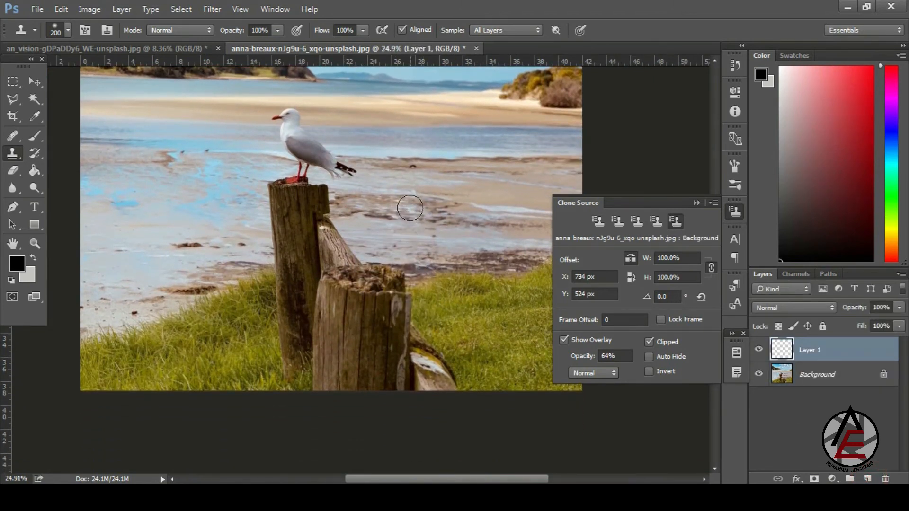
# - Clone the gull onto Layer 1 and toggle the Background's visibility to check the clone
pyautogui.moveTo(391, 199)
pyautogui.mouseDown()
pyautogui.moveTo(399, 203)
pyautogui.moveTo(392, 212)
pyautogui.moveTo(413, 209)
pyautogui.moveTo(400, 235)
pyautogui.moveTo(382, 240)
pyautogui.moveTo(401, 263)
pyautogui.moveTo(402, 300)
pyautogui.moveTo(393, 282)
pyautogui.moveTo(397, 249)
pyautogui.moveTo(352, 258)
pyautogui.moveTo(416, 208)
pyautogui.mouseUp()
pyautogui.hotkey('ctrl', 'z')
pyautogui.scroll(4, 432, 277)
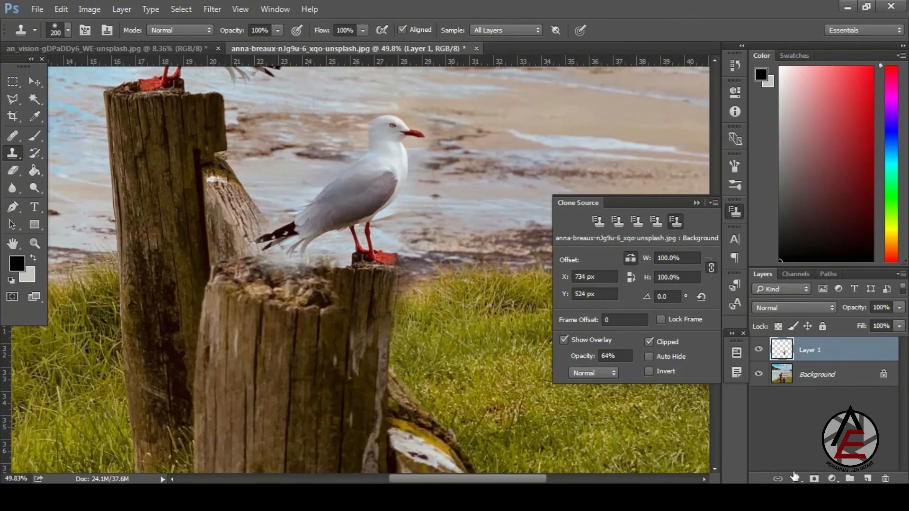
pyautogui.click(760, 375)
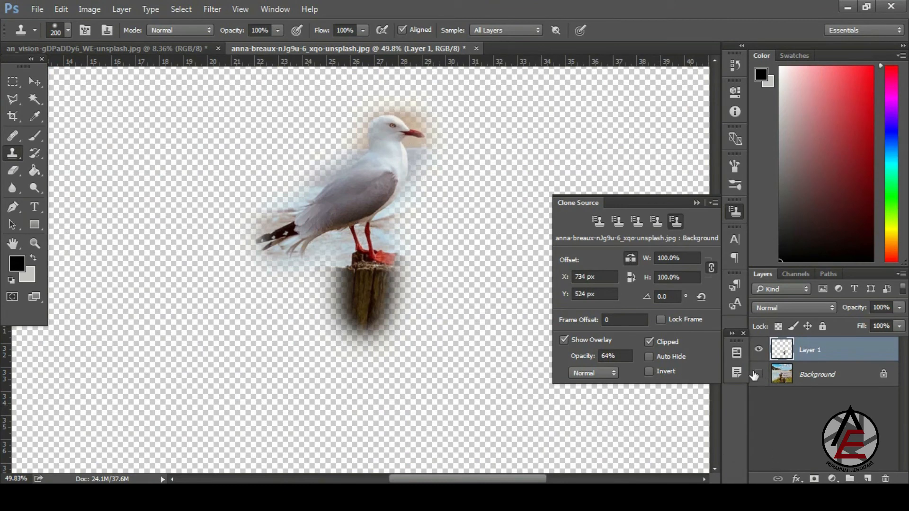
pyautogui.click(760, 376)
pyautogui.moveTo(286, 236)
pyautogui.mouseDown()
pyautogui.moveTo(217, 138)
pyautogui.moveTo(327, 279)
pyautogui.moveTo(290, 265)
pyautogui.mouseUp()
pyautogui.scroll(6, 441, 127)
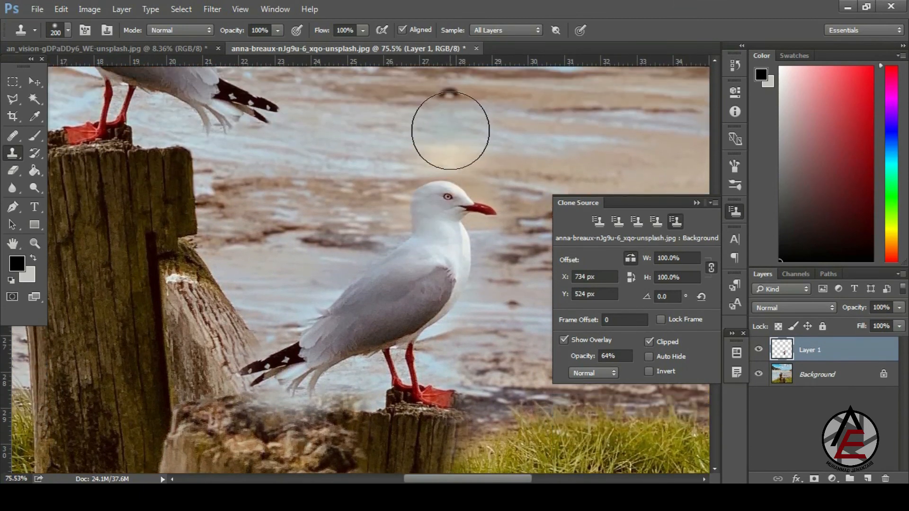
# - Erase the leftover cloned patch around the gull's head and along the post's edge
pyautogui.press('e')
pyautogui.moveTo(473, 157)
pyautogui.mouseDown()
pyautogui.moveTo(434, 158)
pyautogui.moveTo(383, 192)
pyautogui.mouseUp()
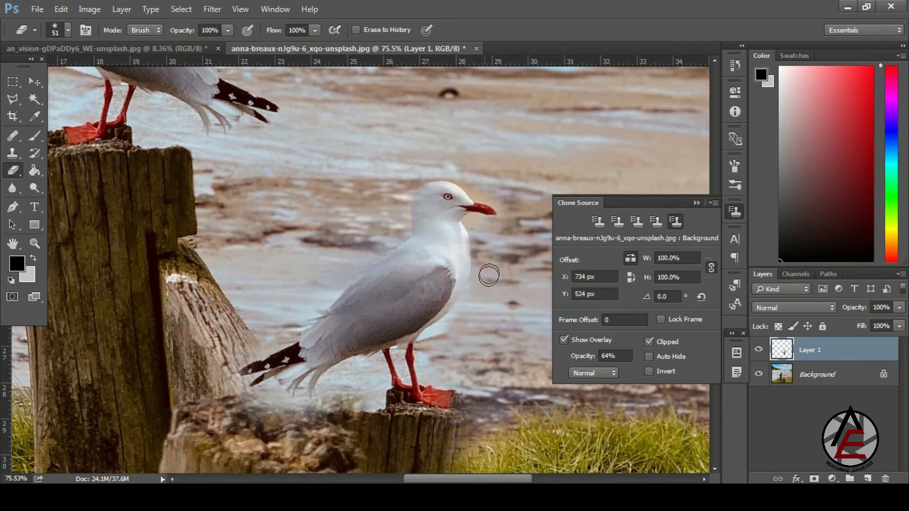
pyautogui.moveTo(479, 432); pyautogui.dragTo(453, 464)
pyautogui.moveTo(479, 306); pyautogui.dragTo(377, 124)
pyautogui.click(16, 158)
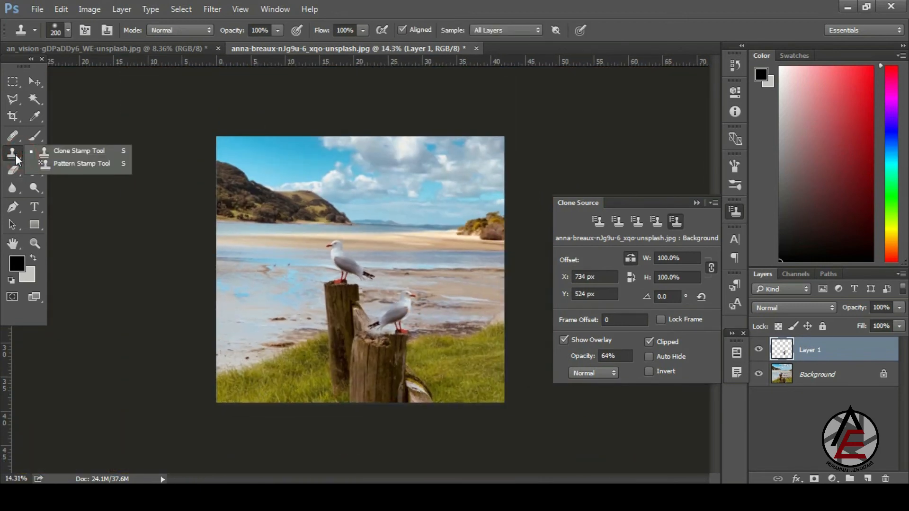
# - Try the Pattern Stamp Tool with a pattern on the beach left of the gull, then undo it
pyautogui.click(16, 158)
pyautogui.click(16, 158)
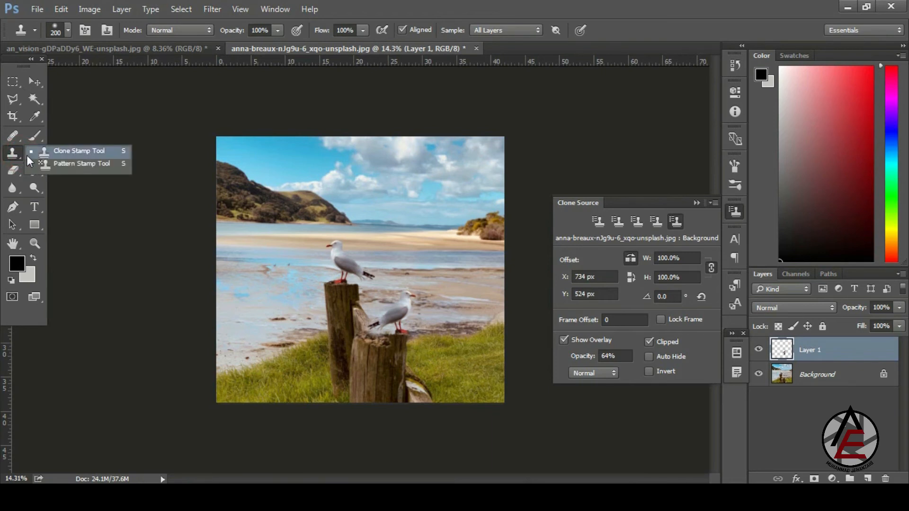
pyautogui.click(97, 164)
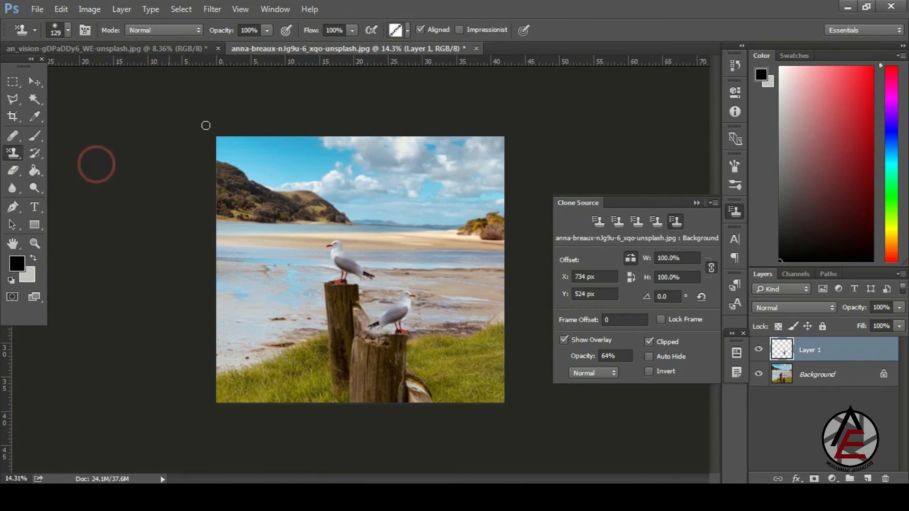
pyautogui.click(401, 30)
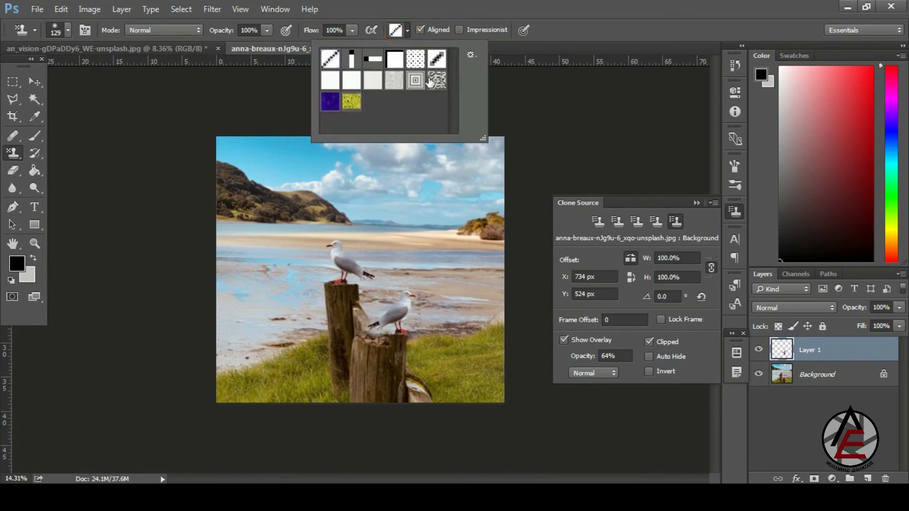
pyautogui.keyDown('ctrl'); pyautogui.click(296, 234); pyautogui.keyUp('ctrl')
pyautogui.moveTo(305, 243)
pyautogui.mouseDown()
pyautogui.moveTo(292, 284)
pyautogui.moveTo(240, 280)
pyautogui.moveTo(225, 214)
pyautogui.moveTo(227, 241)
pyautogui.moveTo(211, 219)
pyautogui.moveTo(212, 301)
pyautogui.moveTo(254, 281)
pyautogui.moveTo(243, 211)
pyautogui.mouseUp()
pyautogui.hotkey('ctrl', 'z')
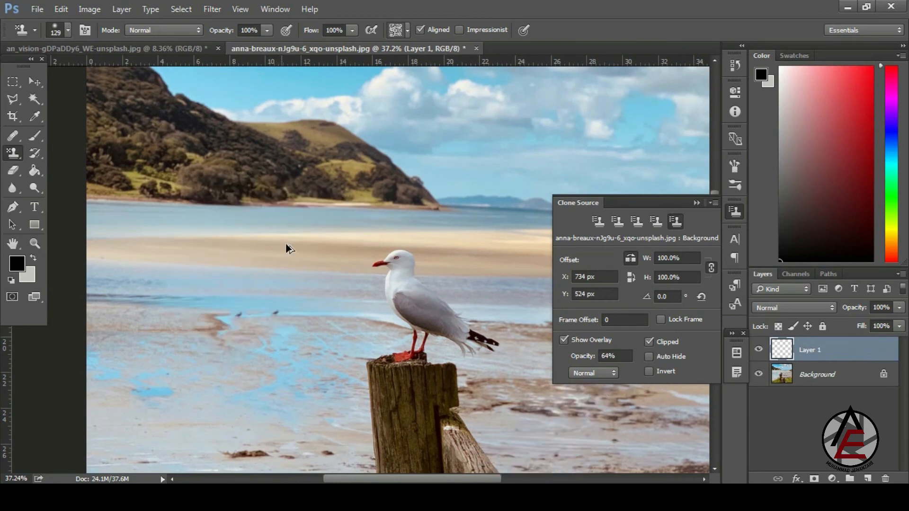
# - Close the beach and apple photos without saving changes
pyautogui.click(476, 48)
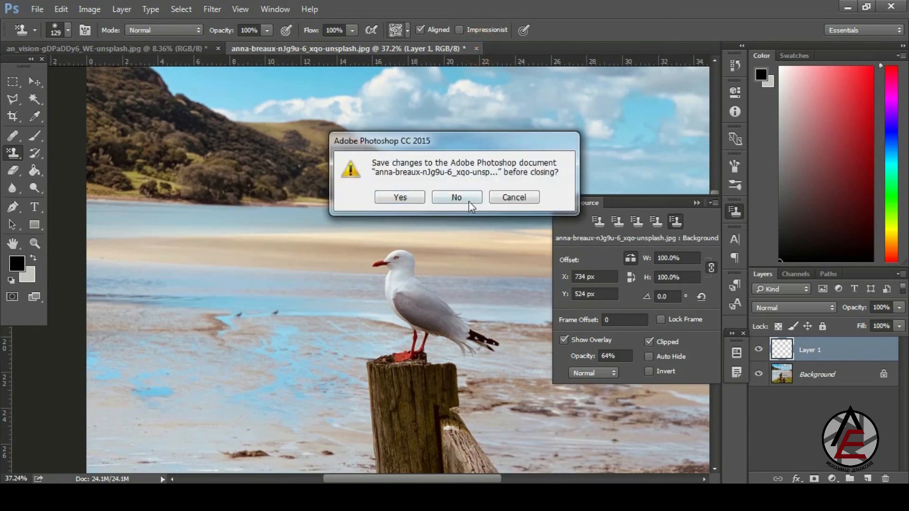
pyautogui.click(462, 198)
pyautogui.click(218, 48)
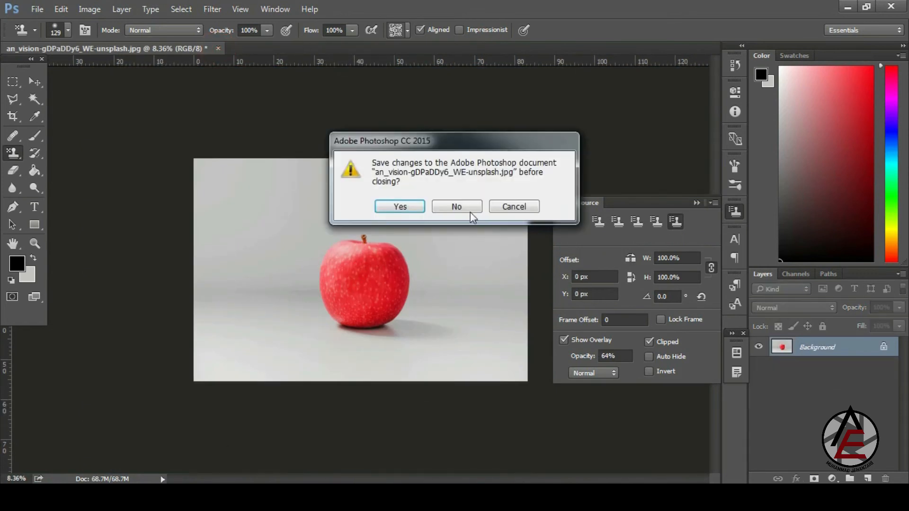
pyautogui.click(469, 208)
# - Open the grass photo from the Ref Image folder with Adobe Photoshop CC 2015
pyautogui.moveTo(228, 495)
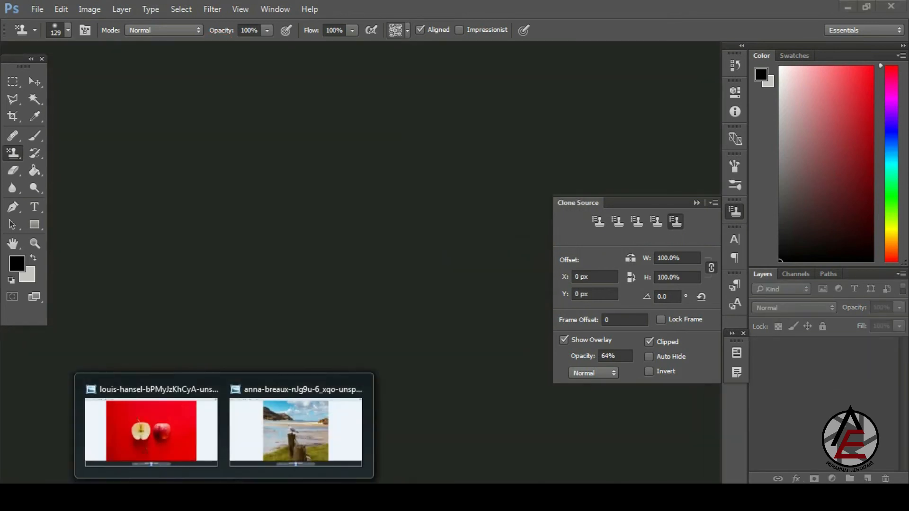
pyautogui.moveTo(171, 495)
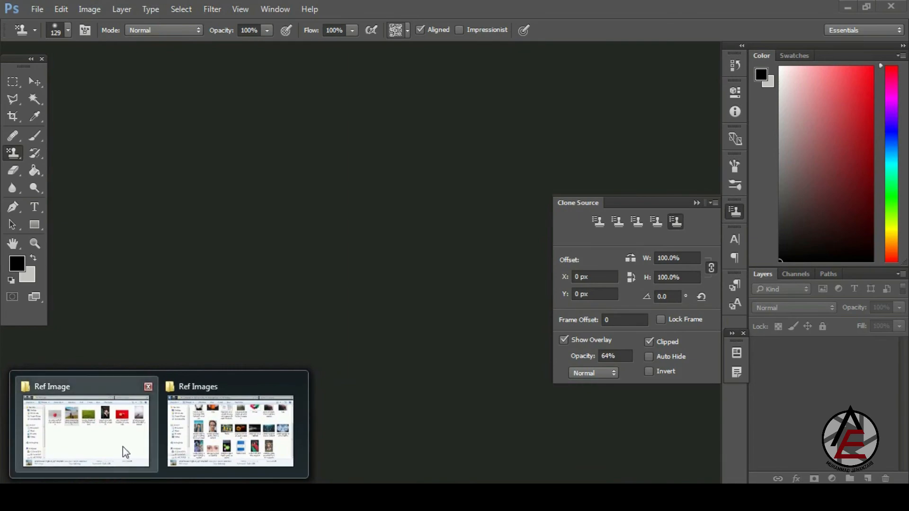
pyautogui.click(121, 445)
pyautogui.rightClick(539, 228)
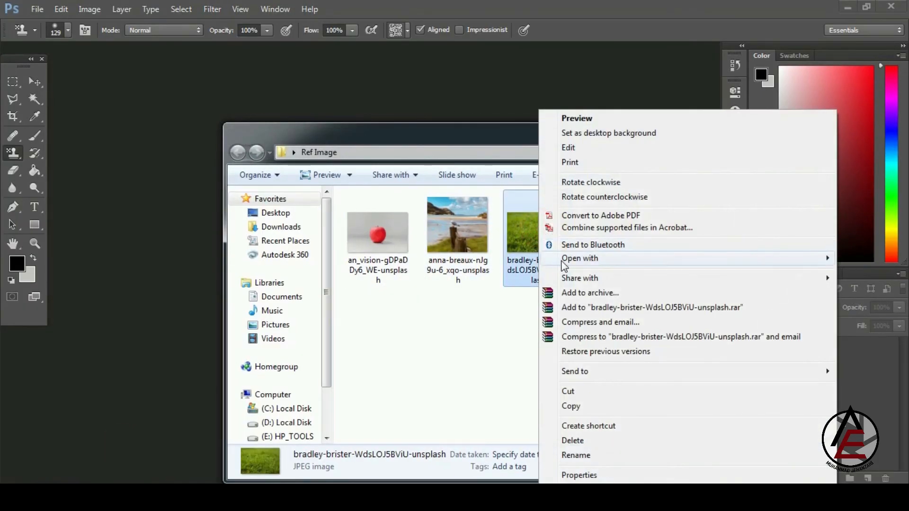
pyautogui.click(560, 259)
pyautogui.click(495, 261)
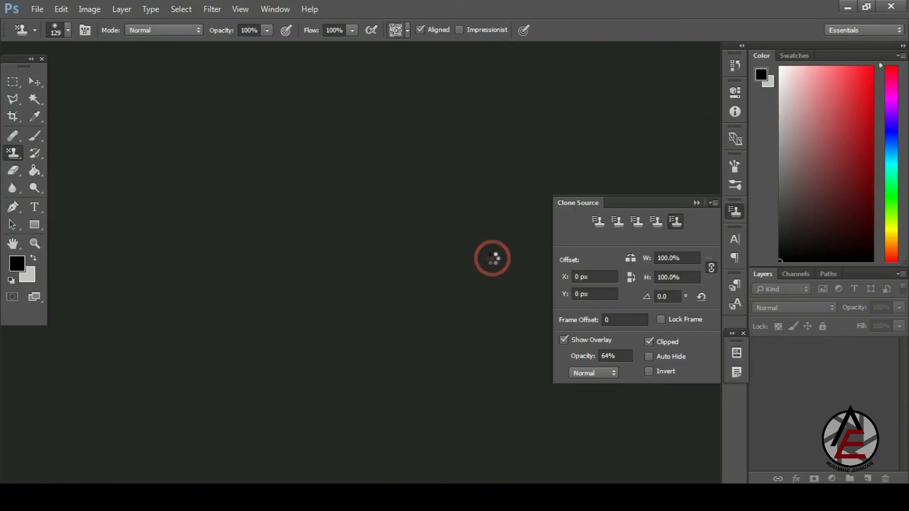
# - Select the lower half of the grass photo with the Rectangular Marquee
pyautogui.moveTo(289, 250); pyautogui.dragTo(268, 232)
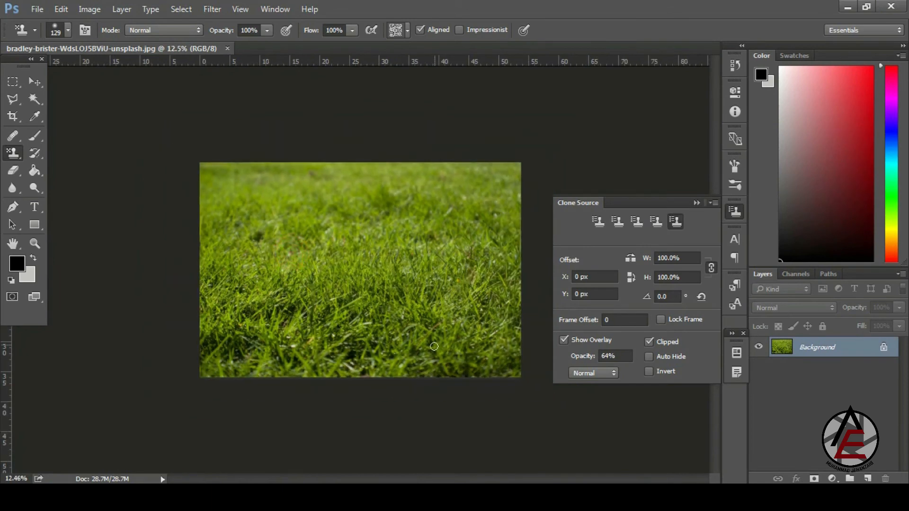
pyautogui.moveTo(384, 335)
pyautogui.mouseDown()
pyautogui.moveTo(461, 382)
pyautogui.moveTo(305, 322)
pyautogui.mouseUp()
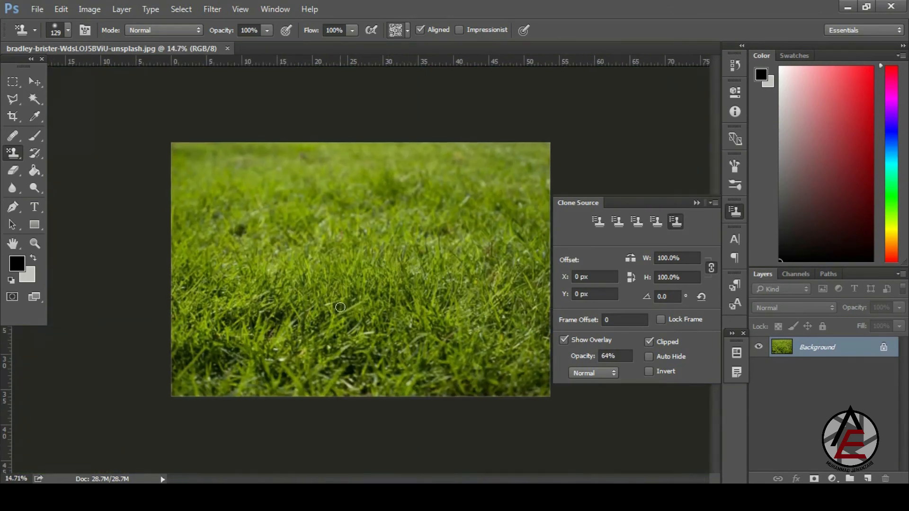
pyautogui.click(7, 79)
pyautogui.rightClick(17, 80)
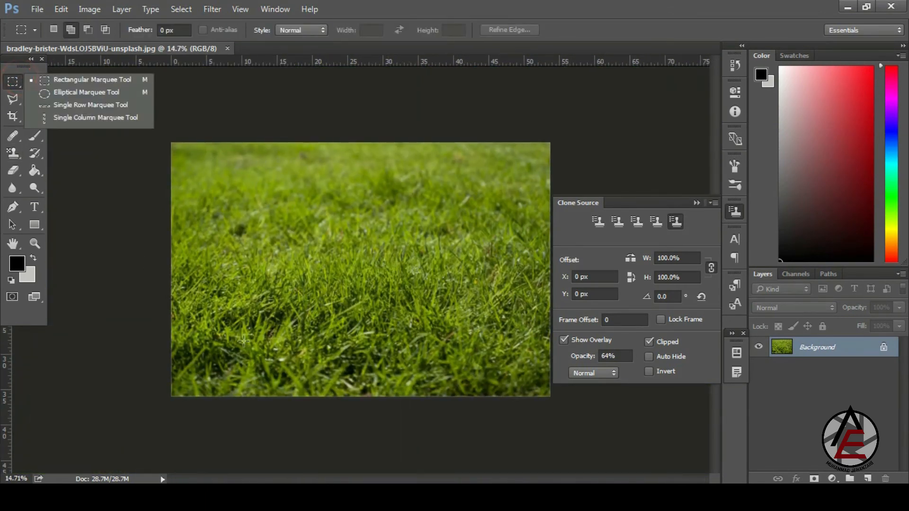
pyautogui.moveTo(142, 283); pyautogui.dragTo(589, 406)
# - Define the selection as a pattern named 'grass' and deselect
pyautogui.click(62, 9)
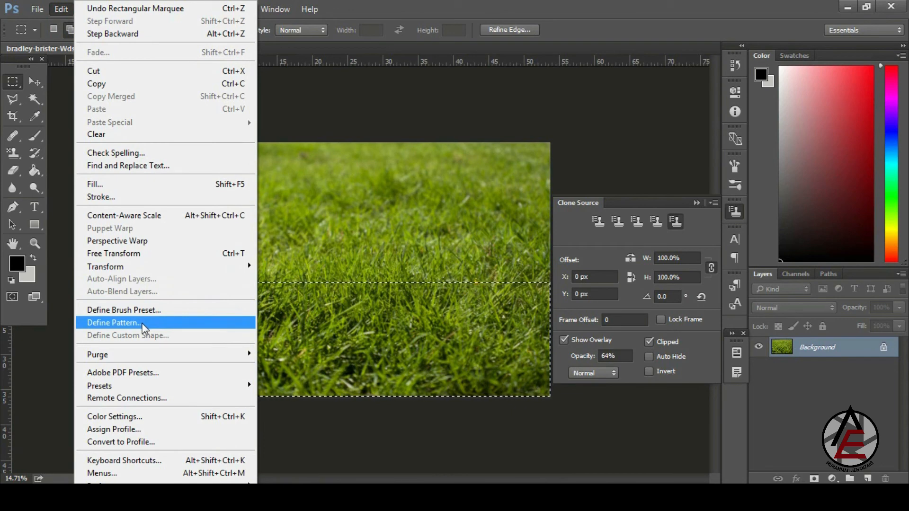
pyautogui.click(113, 323)
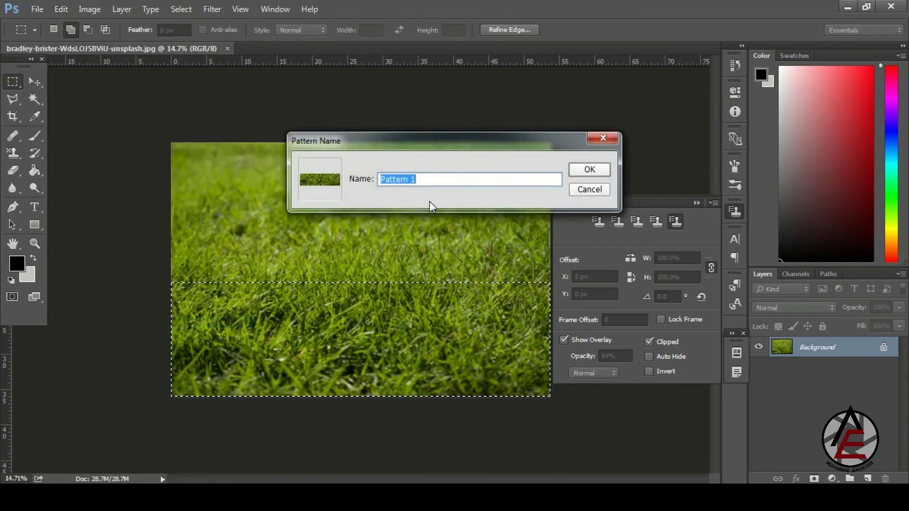
pyautogui.write('g')
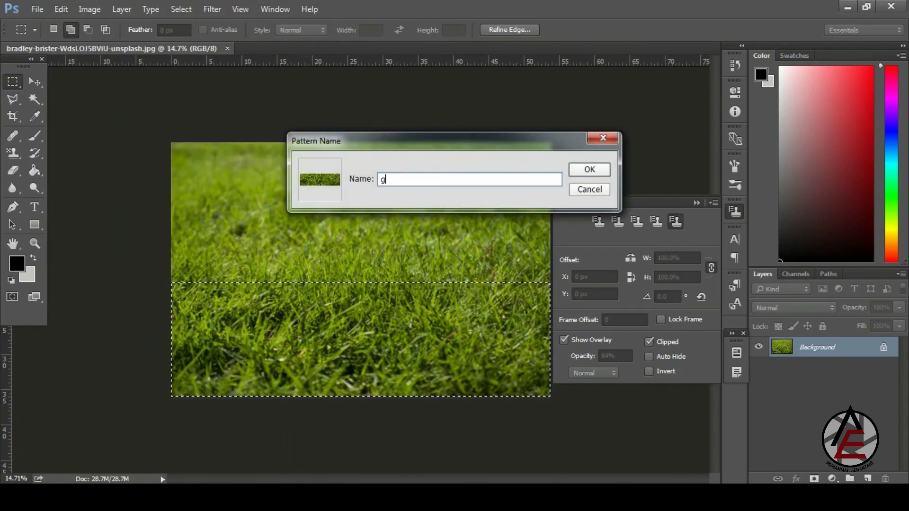
pyautogui.write('ft')
pyautogui.press('BackSpace')
pyautogui.press('BackSpace')
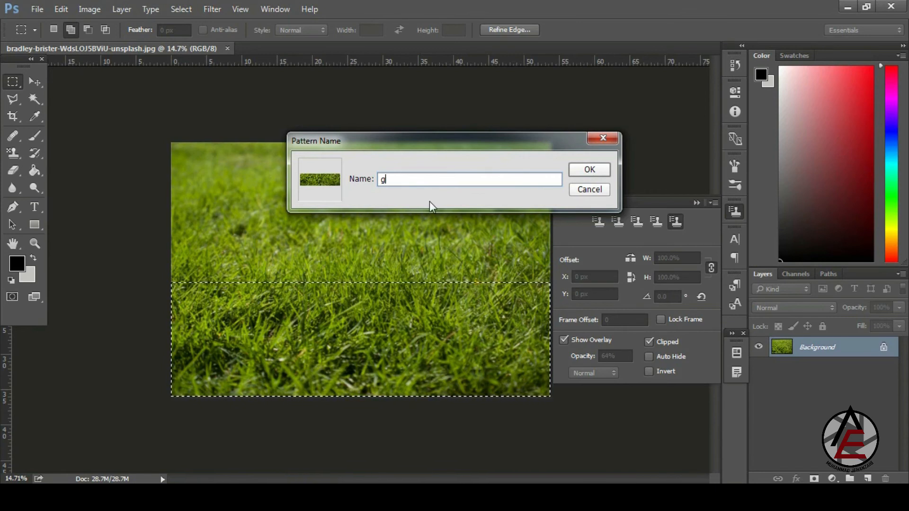
pyautogui.write('rass')
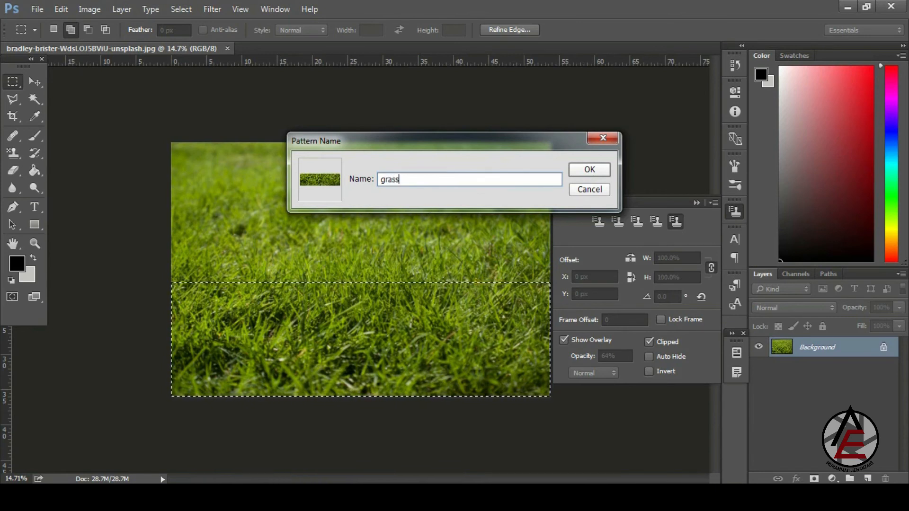
pyautogui.press('Return')
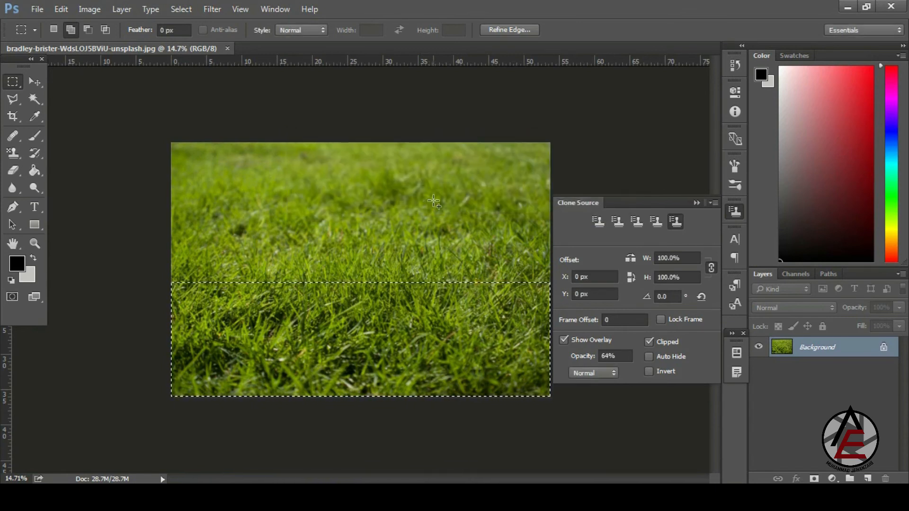
pyautogui.hotkey('ctrl', 'd')
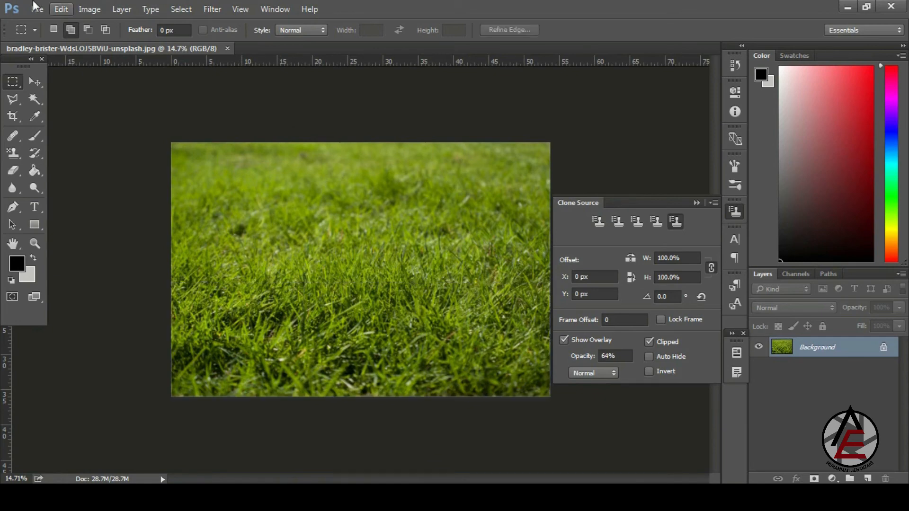
# - Create a new International Paper A4 document (210 × 297 mm, 300 ppi)
pyautogui.click(37, 9)
pyautogui.click(50, 23)
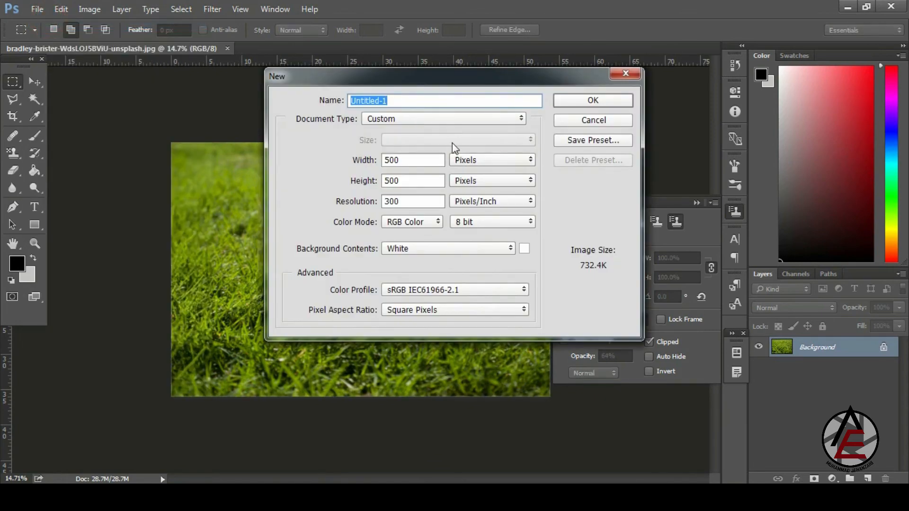
pyautogui.click(442, 119)
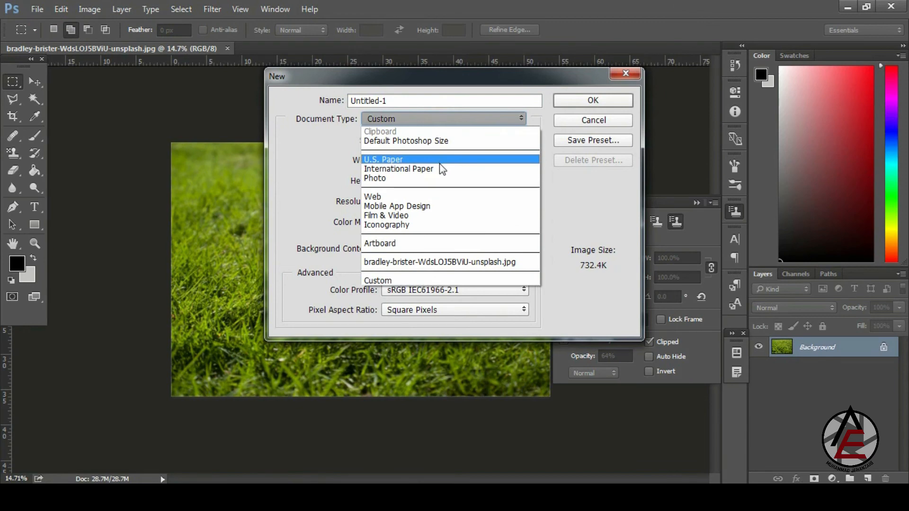
pyautogui.click(439, 168)
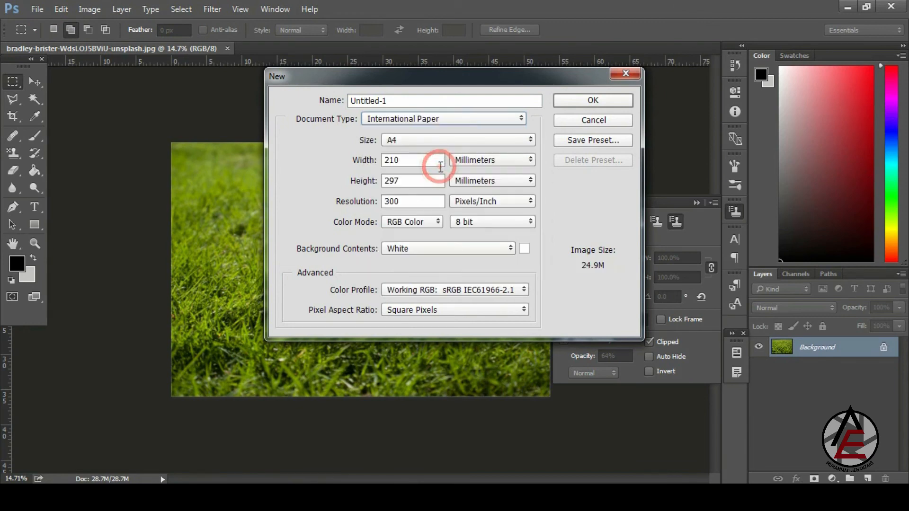
pyautogui.click(574, 105)
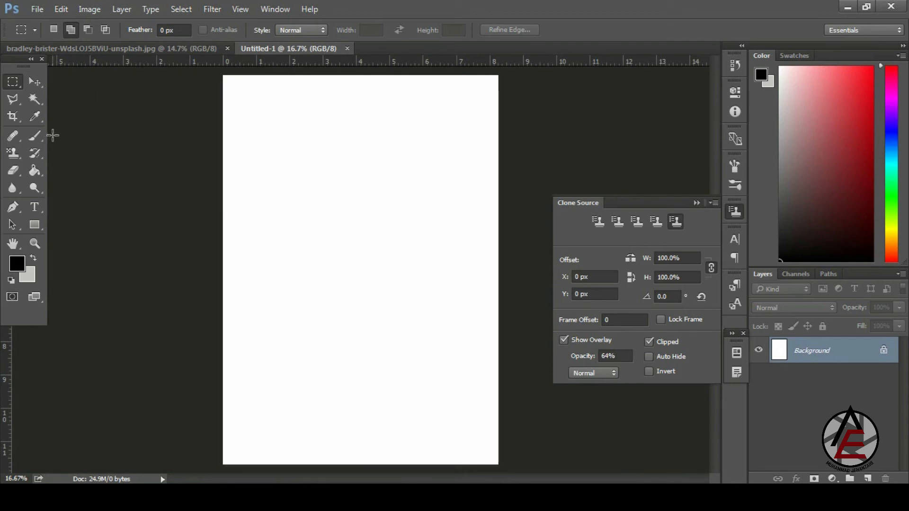
pyautogui.moveTo(16, 153)
pyautogui.mouseDown()
pyautogui.moveTo(73, 152)
pyautogui.moveTo(84, 162)
pyautogui.mouseUp()
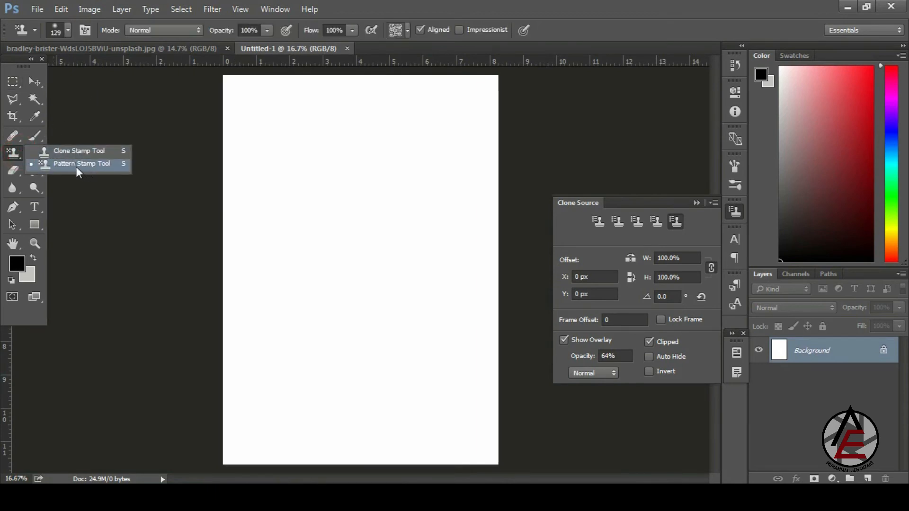
# - Choose the Pattern Stamp Tool with the grass pattern and paint a patch on the upper page
pyautogui.click(76, 166)
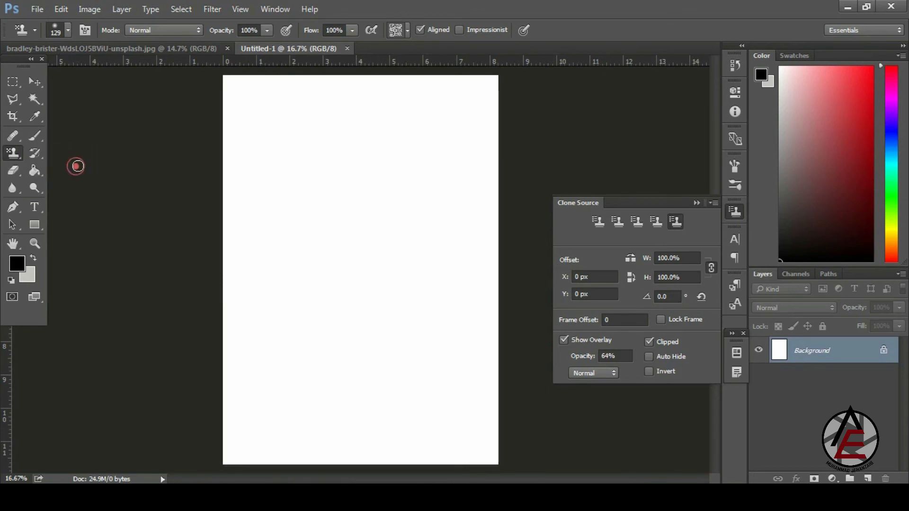
pyautogui.click(407, 30)
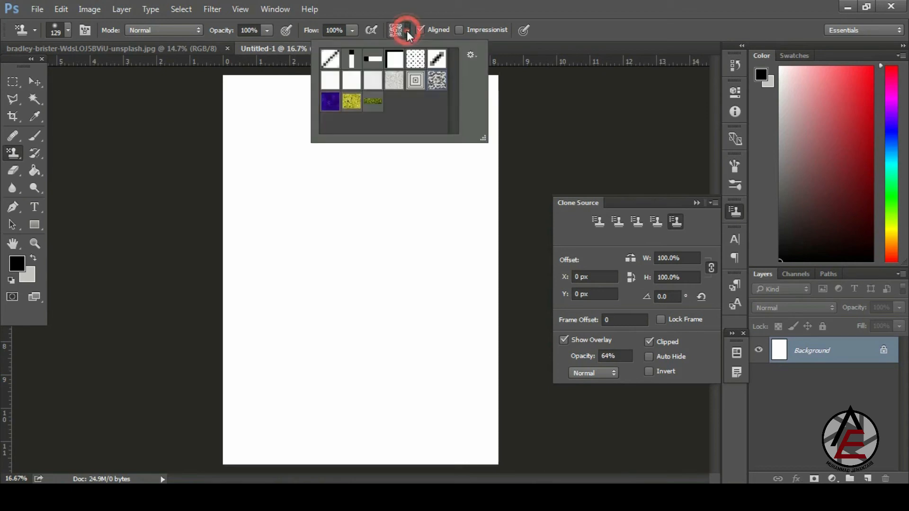
pyautogui.click(374, 102)
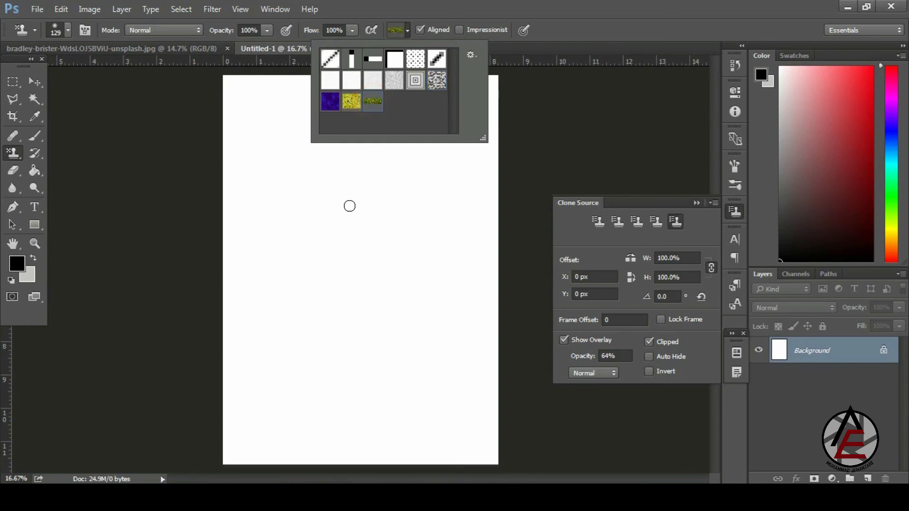
pyautogui.click(334, 227)
pyautogui.moveTo(334, 223)
pyautogui.mouseDown()
pyautogui.moveTo(358, 207)
pyautogui.moveTo(337, 211)
pyautogui.moveTo(350, 190)
pyautogui.mouseUp()
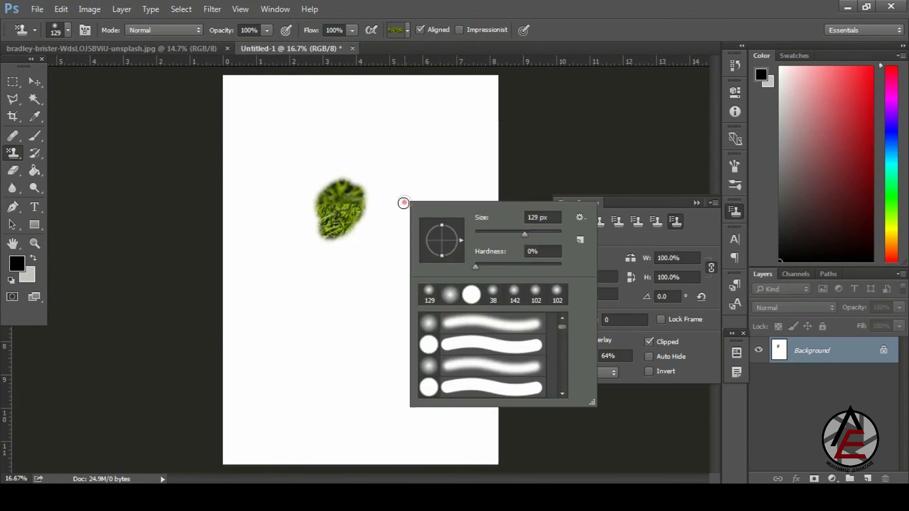
# - Extend the grass patch, enlarge the brush to 2558 px, then step back through the painting
pyautogui.rightClick(405, 202)
pyautogui.moveTo(345, 222)
pyautogui.mouseDown()
pyautogui.moveTo(307, 241)
pyautogui.moveTo(300, 201)
pyautogui.moveTo(373, 244)
pyautogui.moveTo(334, 247)
pyautogui.moveTo(379, 222)
pyautogui.moveTo(371, 251)
pyautogui.moveTo(312, 271)
pyautogui.moveTo(380, 245)
pyautogui.moveTo(342, 259)
pyautogui.moveTo(374, 261)
pyautogui.moveTo(391, 278)
pyautogui.moveTo(317, 228)
pyautogui.moveTo(340, 193)
pyautogui.moveTo(382, 322)
pyautogui.moveTo(389, 401)
pyautogui.moveTo(295, 381)
pyautogui.moveTo(247, 319)
pyautogui.moveTo(351, 231)
pyautogui.moveTo(341, 123)
pyautogui.moveTo(210, 238)
pyautogui.mouseUp()
pyautogui.rightClick(386, 245)
pyautogui.click(529, 276)
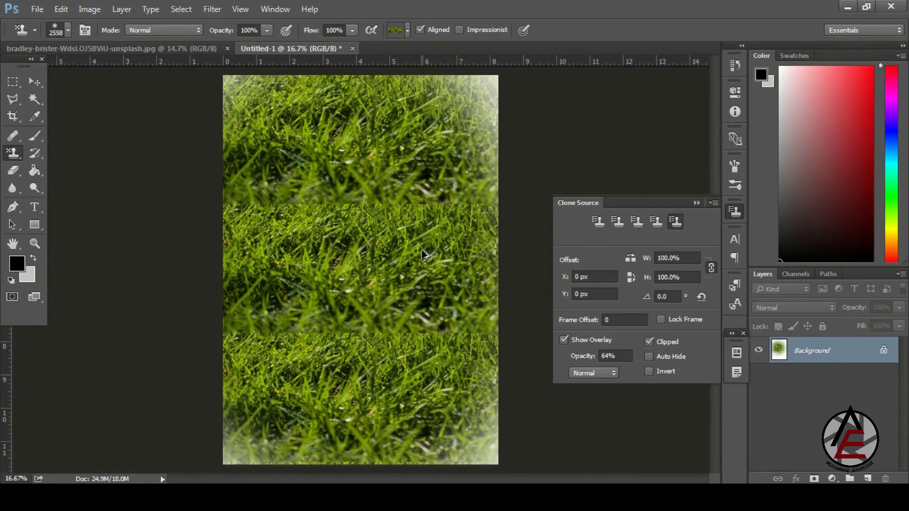
pyautogui.hotkey('ctrl', 'alt', 'z')
pyautogui.hotkey('ctrl', 'alt', 'z')
pyautogui.hotkey('ctrl', 'alt', 'z')
pyautogui.hotkey('ctrl', 'alt', 'z')
pyautogui.hotkey('ctrl', 'alt', 'z')
# - Switch to the textured 39 brush at 173 px and paint a small grass stroke
pyautogui.rightClick(346, 207)
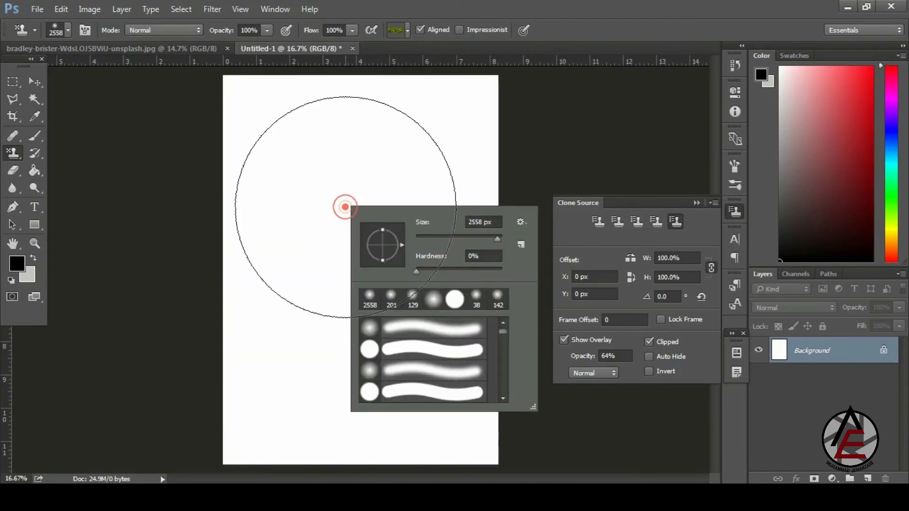
pyautogui.scroll(-1, 505, 354)
pyautogui.scroll(-5, 504, 355)
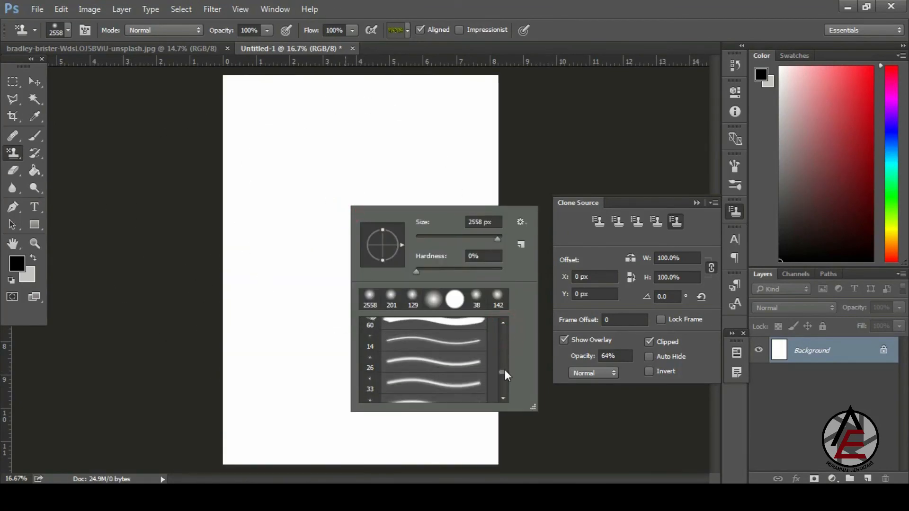
pyautogui.click(453, 355)
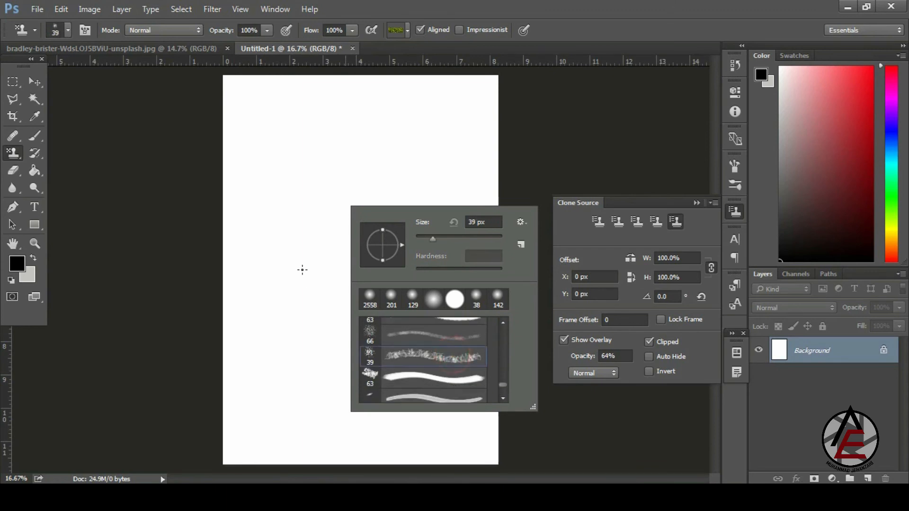
pyautogui.click(474, 238)
pyautogui.moveTo(320, 214)
pyautogui.mouseDown()
pyautogui.moveTo(330, 204)
pyautogui.moveTo(340, 218)
pyautogui.mouseUp()
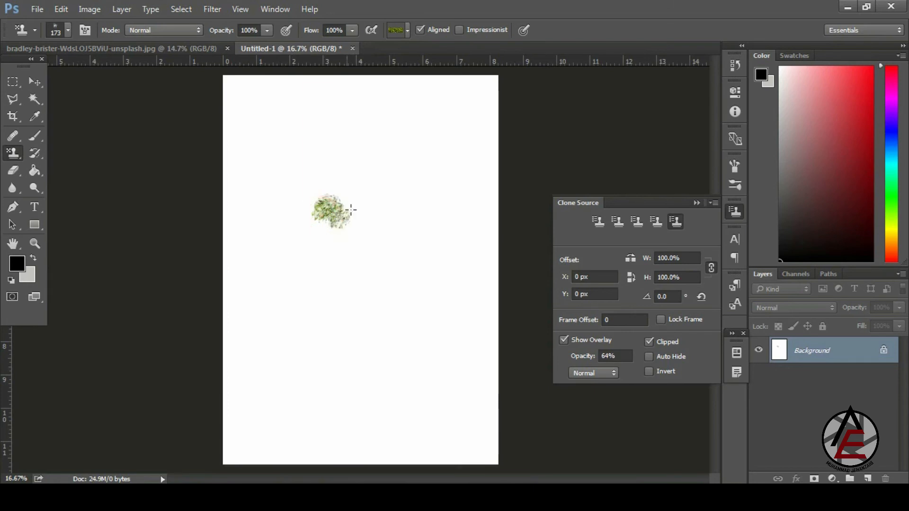
# - Enlarge the brush to 1163 px, paint a large grass patch, then undo all the grass
pyautogui.rightClick(442, 228)
pyautogui.click(586, 260)
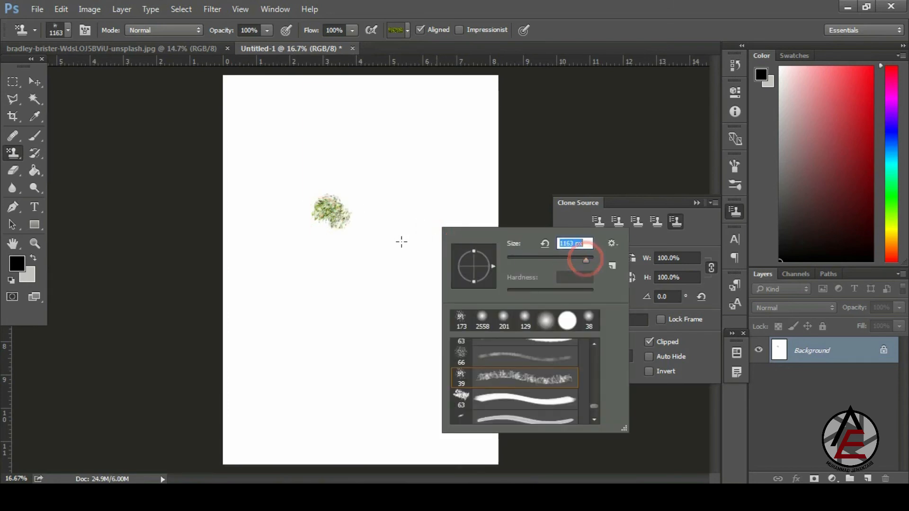
pyautogui.moveTo(346, 226)
pyautogui.mouseDown()
pyautogui.moveTo(341, 219)
pyautogui.moveTo(370, 233)
pyautogui.moveTo(333, 232)
pyautogui.moveTo(354, 243)
pyautogui.moveTo(294, 305)
pyautogui.moveTo(355, 254)
pyautogui.moveTo(264, 335)
pyautogui.moveTo(364, 244)
pyautogui.moveTo(264, 213)
pyautogui.moveTo(315, 228)
pyautogui.moveTo(426, 332)
pyautogui.moveTo(335, 396)
pyautogui.moveTo(305, 386)
pyautogui.moveTo(256, 341)
pyautogui.moveTo(265, 247)
pyautogui.mouseUp()
pyautogui.moveTo(396, 193)
pyautogui.mouseDown()
pyautogui.moveTo(399, 162)
pyautogui.moveTo(284, 145)
pyautogui.moveTo(373, 129)
pyautogui.moveTo(431, 207)
pyautogui.moveTo(446, 249)
pyautogui.moveTo(416, 172)
pyautogui.moveTo(302, 156)
pyautogui.moveTo(346, 190)
pyautogui.moveTo(329, 167)
pyautogui.moveTo(264, 142)
pyautogui.moveTo(275, 185)
pyautogui.moveTo(371, 254)
pyautogui.moveTo(421, 316)
pyautogui.moveTo(456, 241)
pyautogui.moveTo(418, 346)
pyautogui.moveTo(346, 380)
pyautogui.moveTo(274, 373)
pyautogui.moveTo(264, 402)
pyautogui.moveTo(388, 391)
pyautogui.moveTo(282, 206)
pyautogui.moveTo(436, 169)
pyautogui.moveTo(342, 152)
pyautogui.moveTo(297, 224)
pyautogui.moveTo(302, 340)
pyautogui.moveTo(398, 390)
pyautogui.moveTo(332, 358)
pyautogui.moveTo(334, 247)
pyautogui.moveTo(284, 179)
pyautogui.moveTo(287, 162)
pyautogui.moveTo(443, 177)
pyautogui.moveTo(361, 251)
pyautogui.moveTo(362, 326)
pyautogui.moveTo(366, 228)
pyautogui.moveTo(309, 296)
pyautogui.moveTo(274, 195)
pyautogui.moveTo(212, 171)
pyautogui.mouseUp()
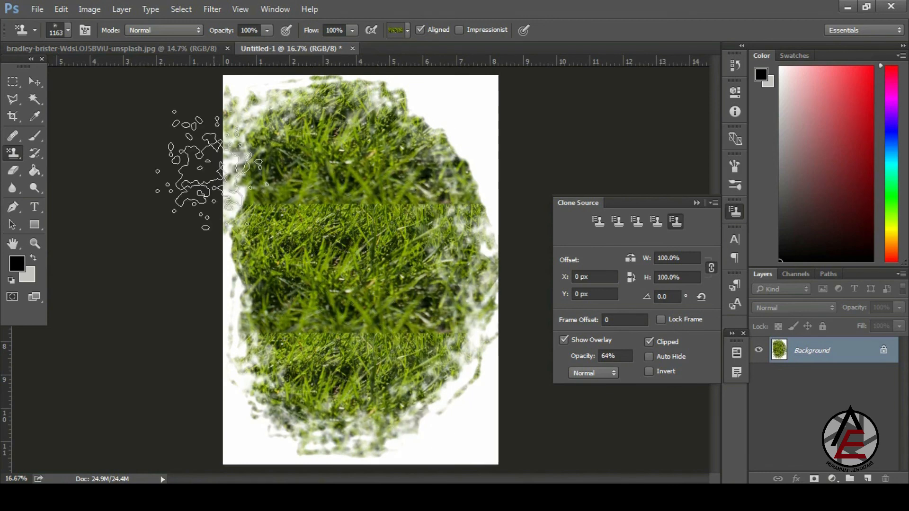
pyautogui.hotkey('ctrl', 'alt', 'z')
pyautogui.hotkey('ctrl', 'alt', 'z')
pyautogui.hotkey('ctrl', 'alt', 'z')
pyautogui.hotkey('ctrl', 'alt', 'z')
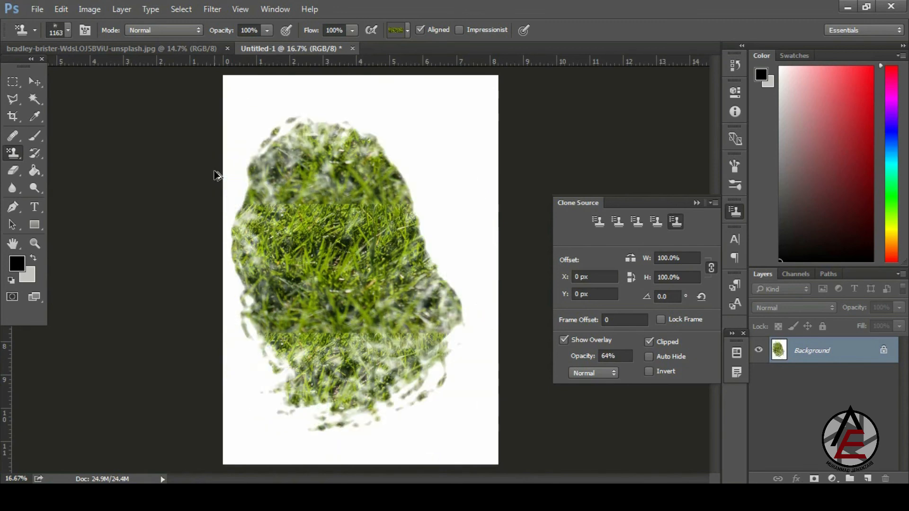
pyautogui.click(127, 497)
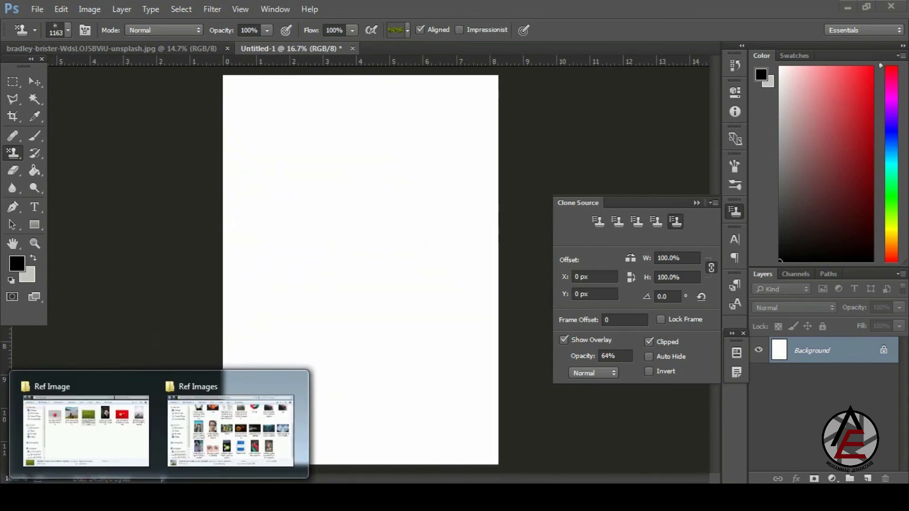
# - Open the red apple JPEG from the Ref Image folder with Adobe Photoshop CC 2015
pyautogui.click(119, 438)
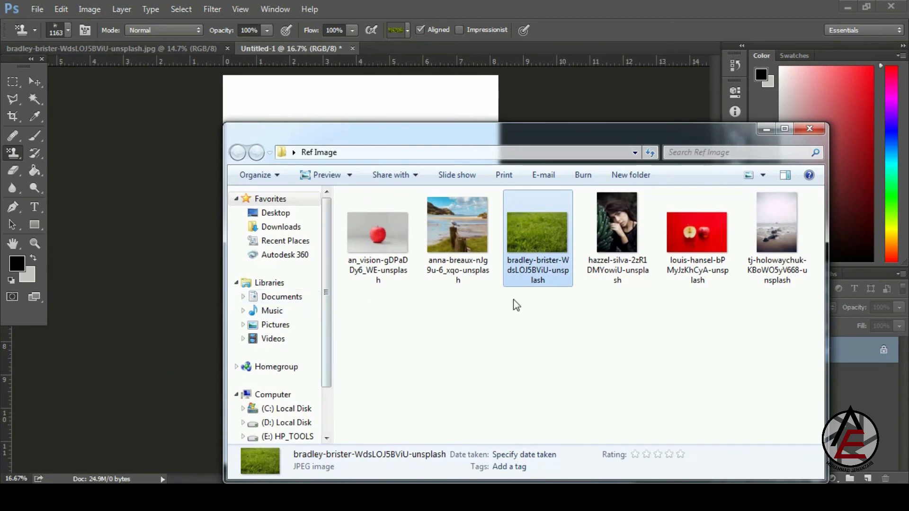
pyautogui.rightClick(720, 235)
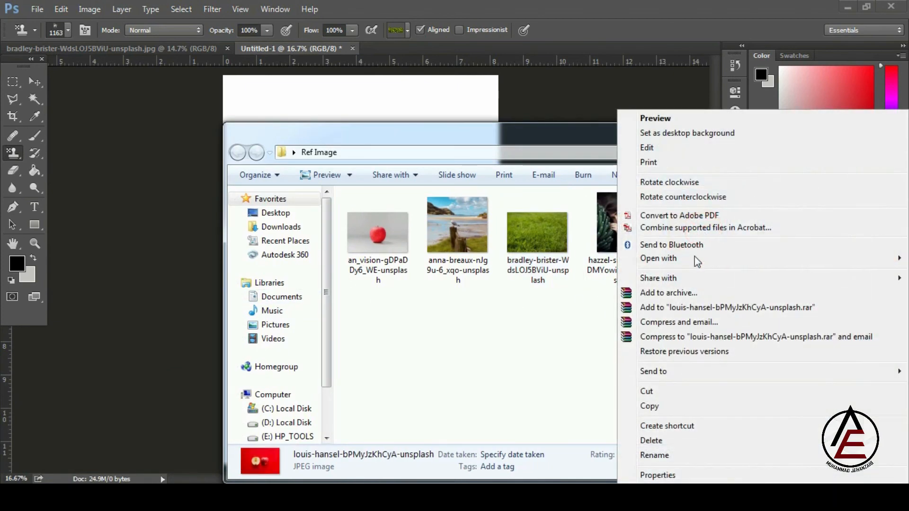
pyautogui.click(683, 256)
pyautogui.click(590, 257)
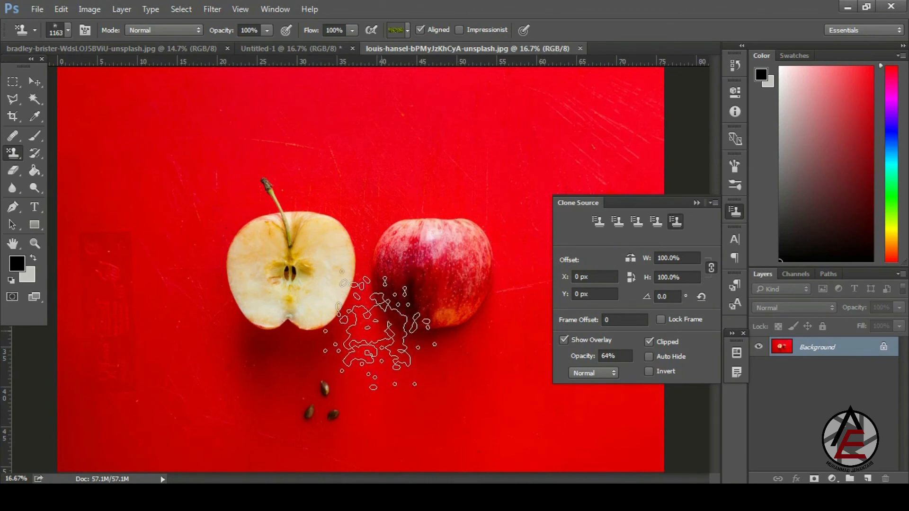
# - Switch to the Clone Stamp Tool, sample the red background, and add an empty Layer 1
pyautogui.moveTo(334, 412); pyautogui.dragTo(411, 453)
pyautogui.scroll(-4, 341, 288)
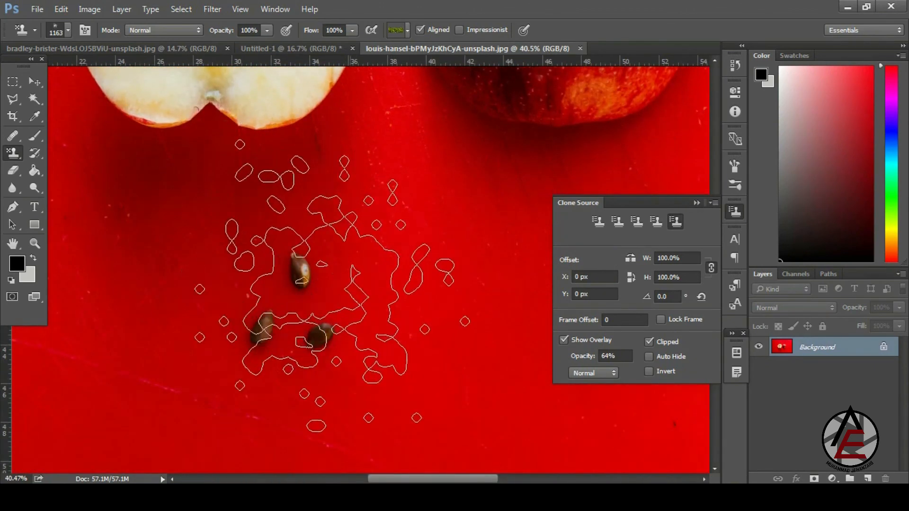
pyautogui.click(18, 163)
pyautogui.click(71, 150)
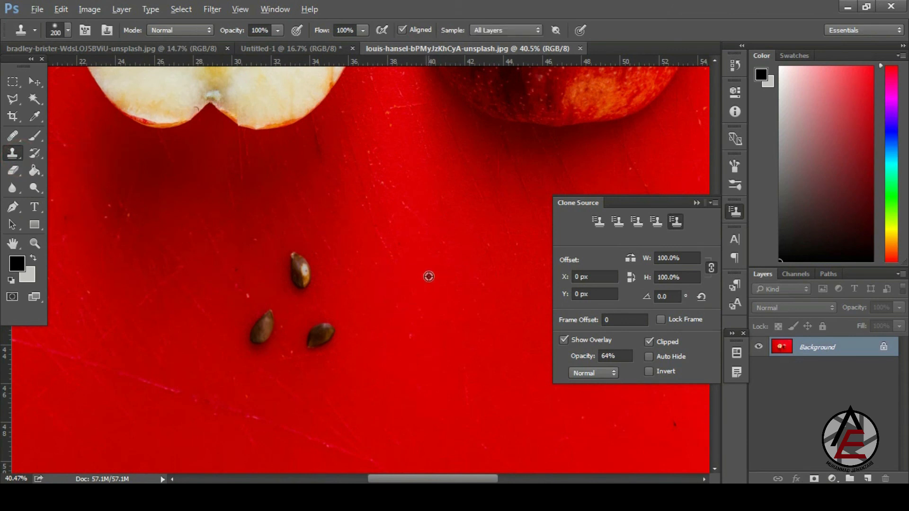
pyautogui.keyDown('alt'); pyautogui.click(428, 276); pyautogui.keyUp('alt')
pyautogui.click(868, 478)
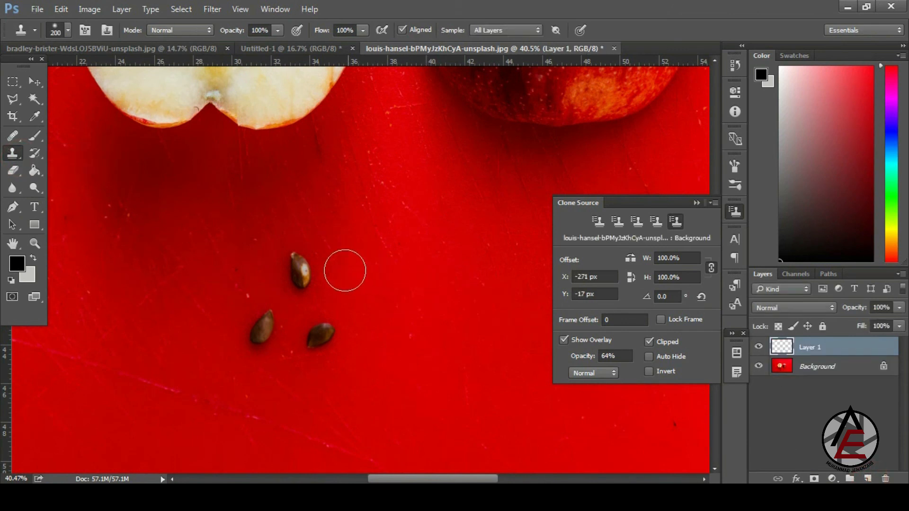
# - Test-clone red background over the top apple seed, then undo the strokes
pyautogui.keyDown('alt'); pyautogui.click(392, 264); pyautogui.keyUp('alt')
pyautogui.moveTo(328, 260)
pyautogui.mouseDown()
pyautogui.moveTo(293, 269)
pyautogui.moveTo(288, 260)
pyautogui.moveTo(308, 278)
pyautogui.moveTo(328, 326)
pyautogui.moveTo(310, 338)
pyautogui.moveTo(262, 327)
pyautogui.mouseUp()
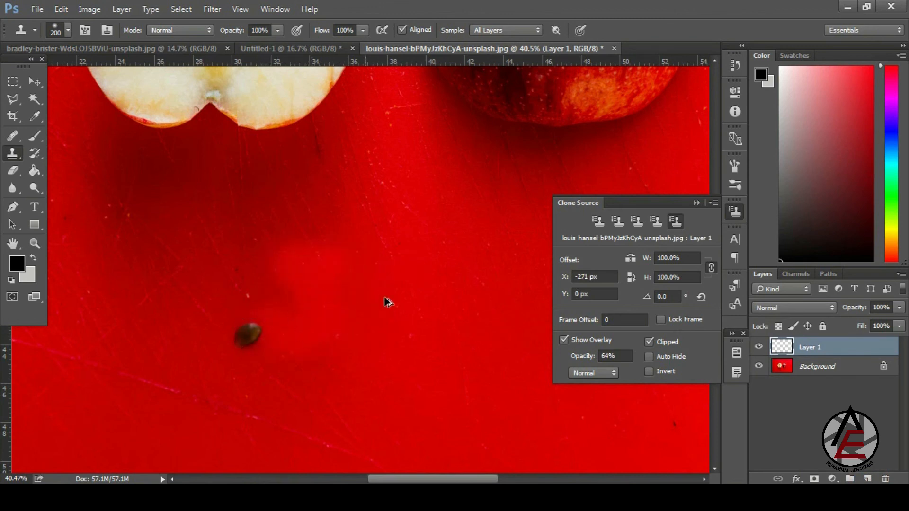
pyautogui.hotkey('ctrl', 'alt', 'z')
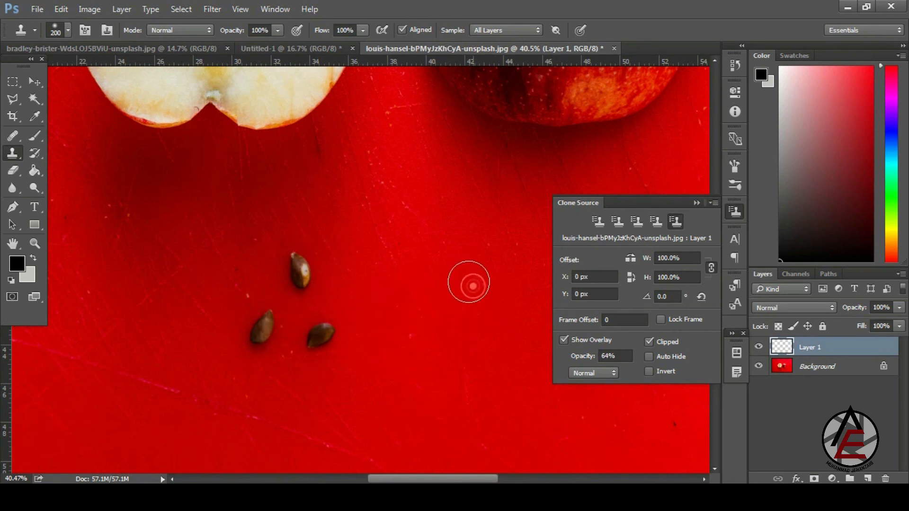
pyautogui.keyDown('alt'); pyautogui.click(469, 283); pyautogui.keyUp('alt')
pyautogui.moveTo(314, 258)
pyautogui.mouseDown()
pyautogui.moveTo(293, 268)
pyautogui.moveTo(325, 315)
pyautogui.moveTo(321, 329)
pyautogui.moveTo(306, 341)
pyautogui.moveTo(272, 319)
pyautogui.moveTo(260, 325)
pyautogui.moveTo(264, 332)
pyautogui.mouseUp()
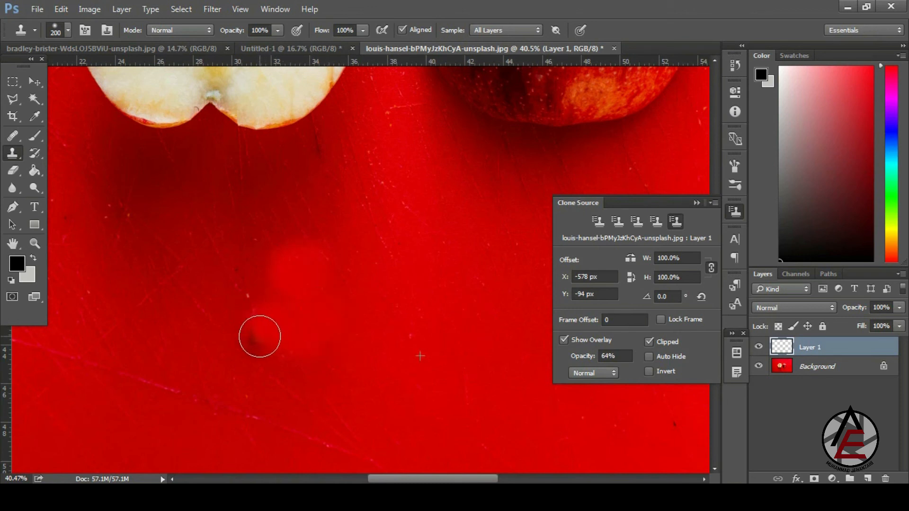
pyautogui.moveTo(337, 278)
pyautogui.mouseDown()
pyautogui.moveTo(251, 140)
pyautogui.moveTo(285, 187)
pyautogui.mouseUp()
pyautogui.hotkey('ctrl', 'z')
pyautogui.moveTo(270, 300); pyautogui.dragTo(238, 254)
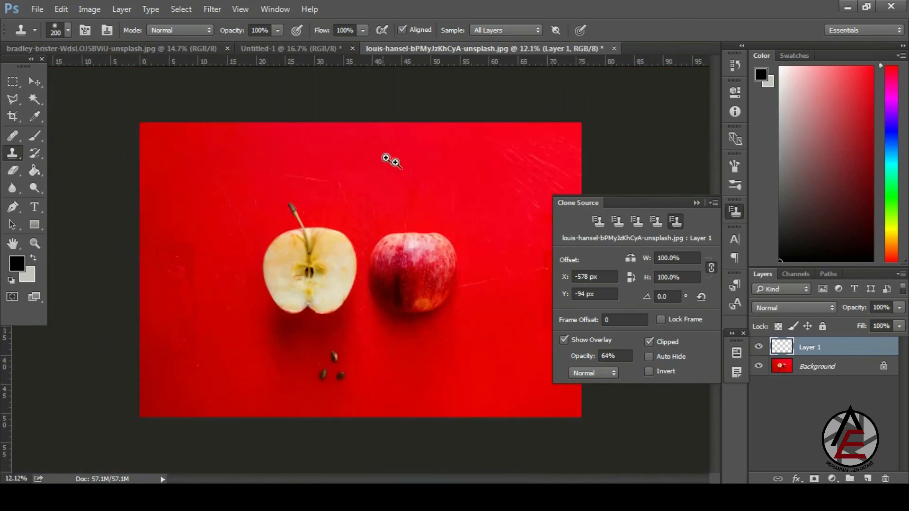
pyautogui.moveTo(410, 264); pyautogui.dragTo(456, 309)
pyautogui.moveTo(154, 265); pyautogui.dragTo(122, 242)
pyautogui.moveTo(394, 280); pyautogui.dragTo(414, 296)
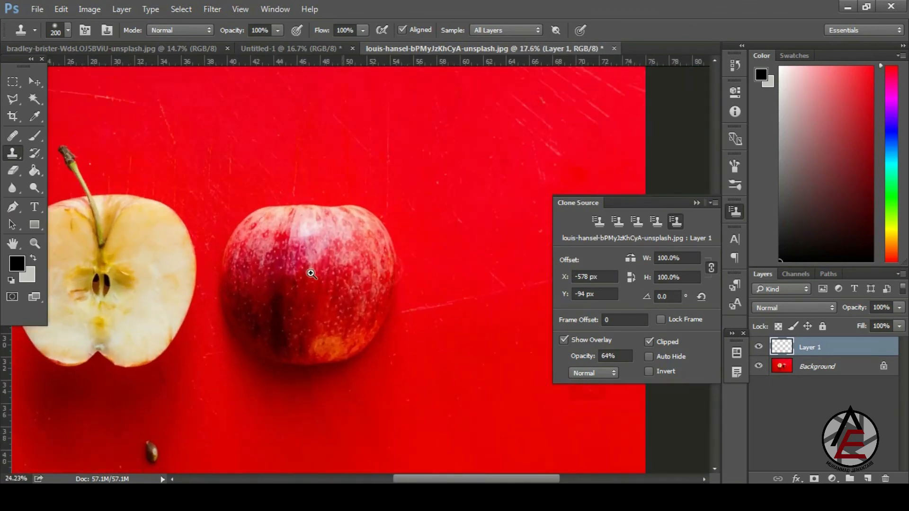
pyautogui.moveTo(274, 264); pyautogui.dragTo(450, 290)
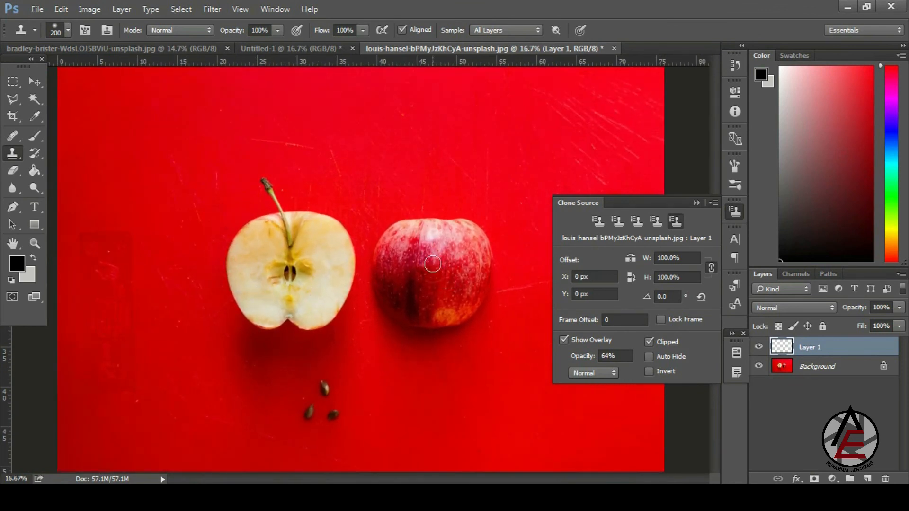
# - Set the Clone Source width and height to 65%
pyautogui.moveTo(648, 263); pyautogui.dragTo(625, 263)
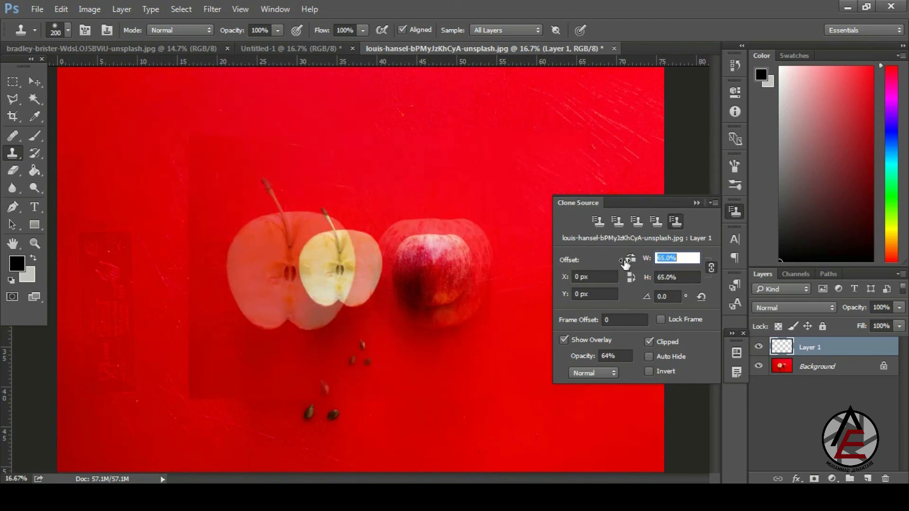
pyautogui.moveTo(257, 288); pyautogui.dragTo(219, 285)
pyautogui.moveTo(481, 272); pyautogui.dragTo(535, 339)
# - Test-clone smaller apple copies beside the apples on Layer 1, then undo them
pyautogui.click(453, 248)
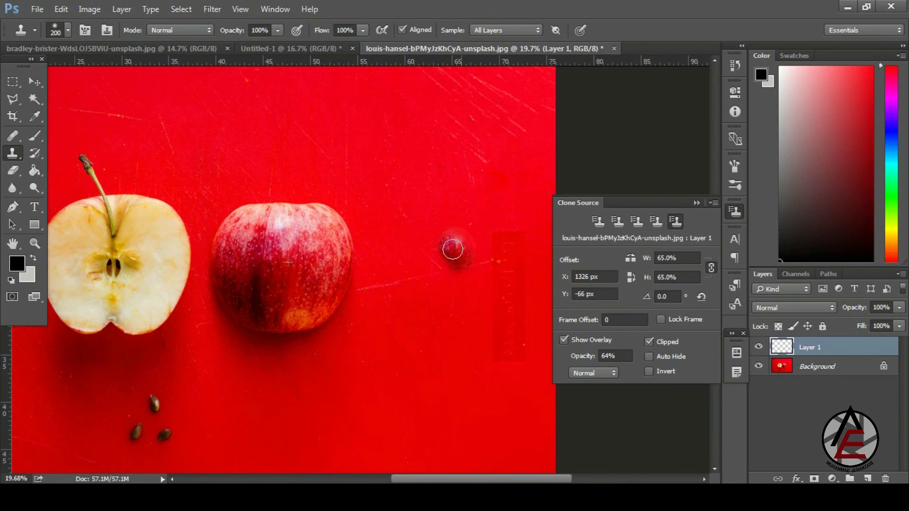
pyautogui.moveTo(433, 230)
pyautogui.mouseDown()
pyautogui.moveTo(470, 227)
pyautogui.moveTo(481, 248)
pyautogui.moveTo(502, 228)
pyautogui.mouseUp()
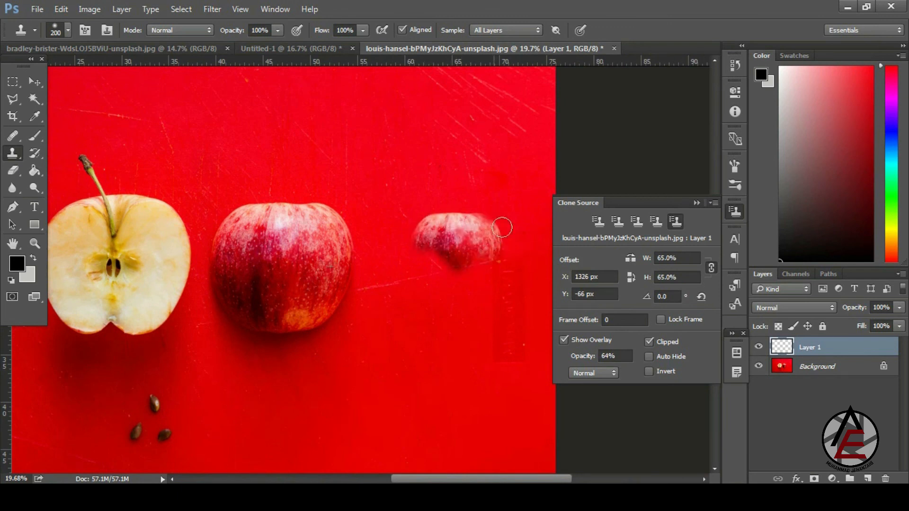
pyautogui.moveTo(462, 253)
pyautogui.mouseDown()
pyautogui.moveTo(430, 273)
pyautogui.moveTo(414, 263)
pyautogui.moveTo(475, 269)
pyautogui.moveTo(459, 298)
pyautogui.moveTo(439, 288)
pyautogui.mouseUp()
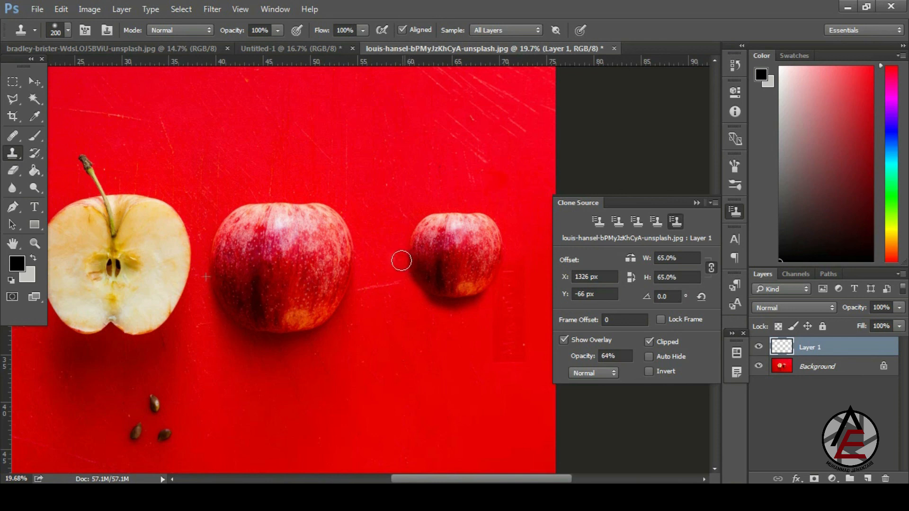
pyautogui.moveTo(385, 256)
pyautogui.mouseDown()
pyautogui.moveTo(349, 256)
pyautogui.moveTo(351, 236)
pyautogui.moveTo(345, 250)
pyautogui.moveTo(349, 228)
pyautogui.moveTo(362, 251)
pyautogui.moveTo(354, 241)
pyautogui.moveTo(330, 243)
pyautogui.moveTo(413, 254)
pyautogui.moveTo(376, 246)
pyautogui.moveTo(353, 271)
pyautogui.moveTo(316, 226)
pyautogui.moveTo(324, 258)
pyautogui.moveTo(328, 241)
pyautogui.moveTo(360, 230)
pyautogui.moveTo(335, 231)
pyautogui.moveTo(355, 248)
pyautogui.moveTo(305, 245)
pyautogui.moveTo(303, 275)
pyautogui.moveTo(308, 255)
pyautogui.moveTo(381, 267)
pyautogui.moveTo(383, 292)
pyautogui.moveTo(357, 291)
pyautogui.mouseUp()
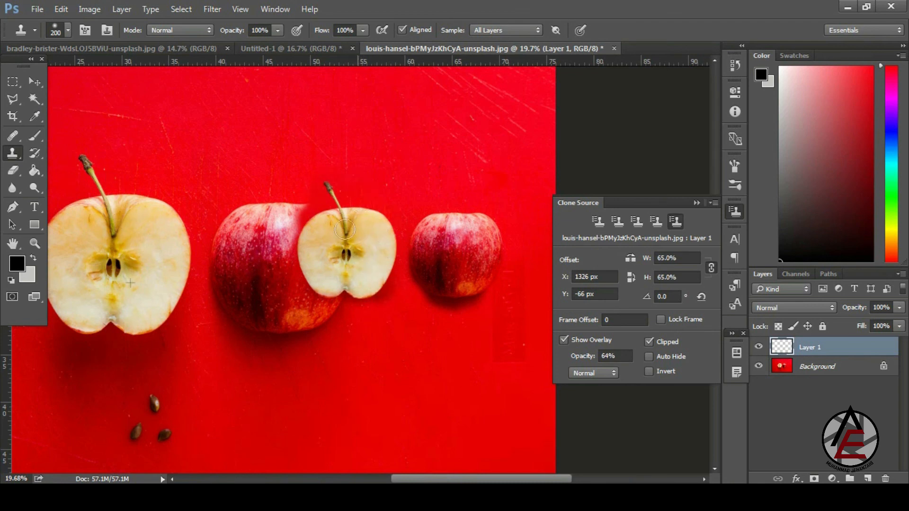
pyautogui.moveTo(335, 198)
pyautogui.mouseDown()
pyautogui.moveTo(359, 219)
pyautogui.moveTo(374, 204)
pyautogui.moveTo(379, 257)
pyautogui.moveTo(328, 240)
pyautogui.moveTo(368, 251)
pyautogui.mouseUp()
pyautogui.hotkey('ctrl', 'alt', 'z')
pyautogui.hotkey('ctrl', 'alt', 'z')
pyautogui.moveTo(466, 299); pyautogui.dragTo(426, 233)
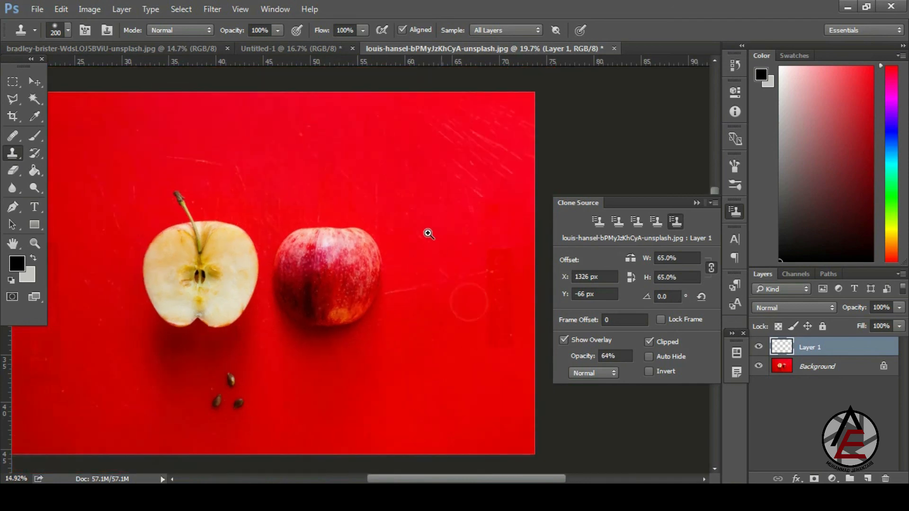
# - Sample the cut apple's flesh, test a stroke over the core, and undo it
pyautogui.moveTo(217, 270)
pyautogui.mouseDown()
pyautogui.moveTo(274, 312)
pyautogui.moveTo(200, 257)
pyautogui.moveTo(315, 355)
pyautogui.moveTo(336, 335)
pyautogui.mouseUp()
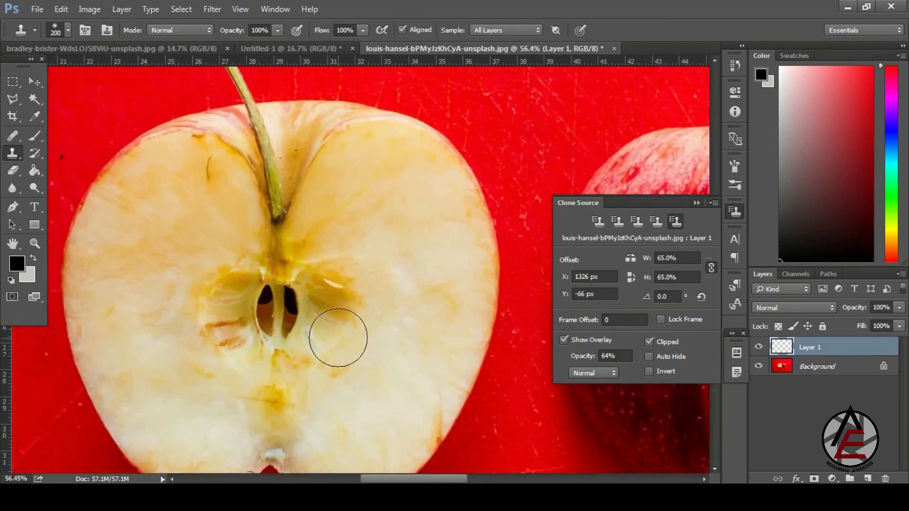
pyautogui.keyDown('alt'); pyautogui.click(396, 338); pyautogui.keyUp('alt')
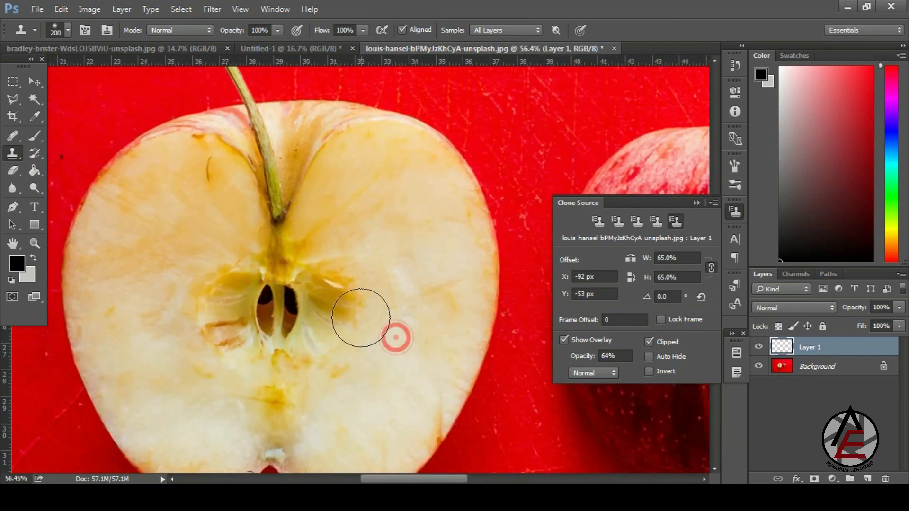
pyautogui.keyDown('alt'); pyautogui.click(389, 324); pyautogui.keyUp('alt')
pyautogui.moveTo(348, 298)
pyautogui.mouseDown()
pyautogui.moveTo(328, 300)
pyautogui.moveTo(349, 285)
pyautogui.moveTo(334, 289)
pyautogui.moveTo(349, 266)
pyautogui.mouseUp()
pyautogui.hotkey('ctrl', 'z')
# - Resample the apple flesh and collapse the Clone Source panel
pyautogui.keyDown('alt'); pyautogui.click(409, 256); pyautogui.keyUp('alt')
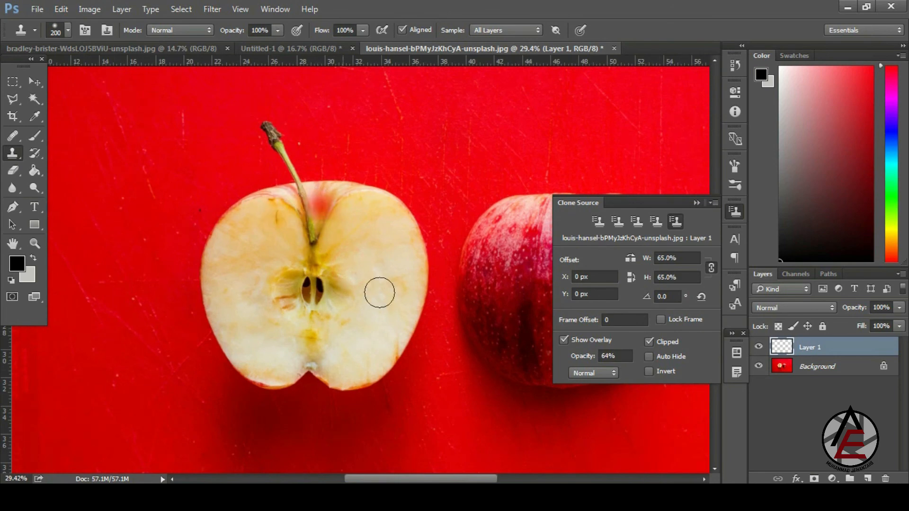
pyautogui.moveTo(214, 234); pyautogui.dragTo(155, 169)
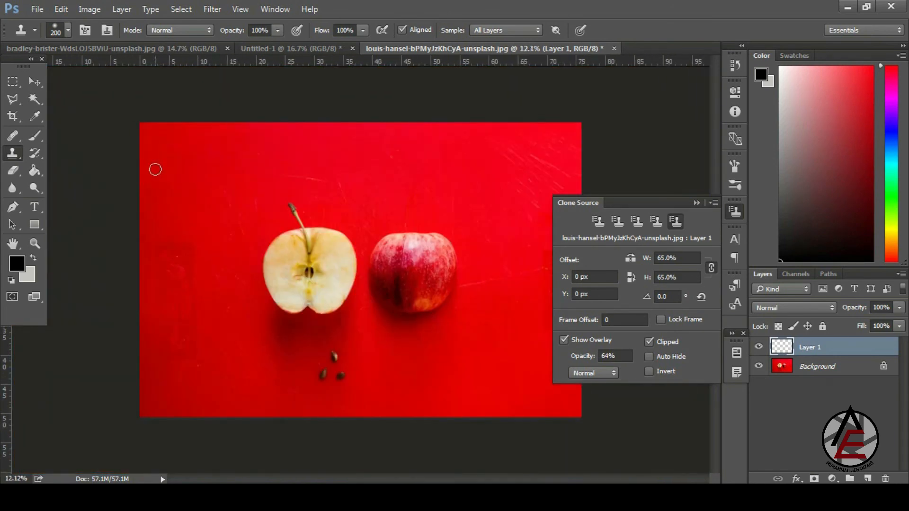
pyautogui.click(695, 203)
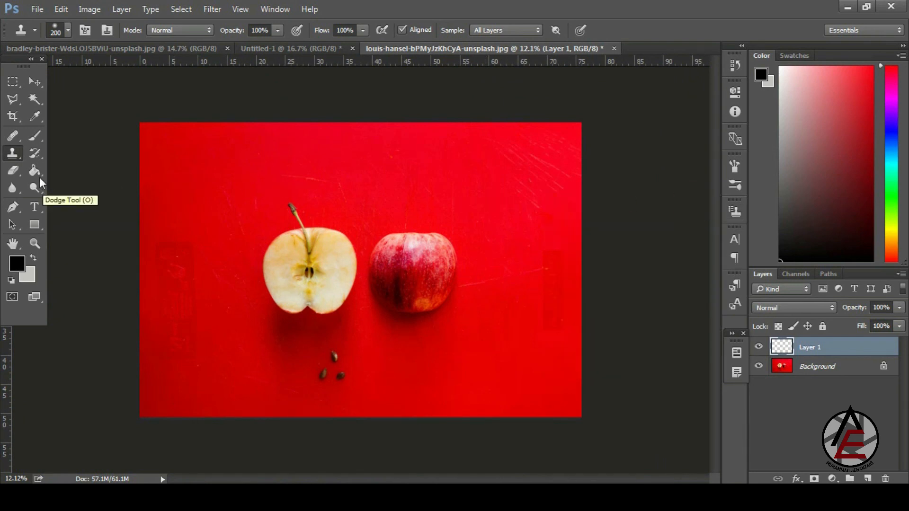
pyautogui.click(16, 155)
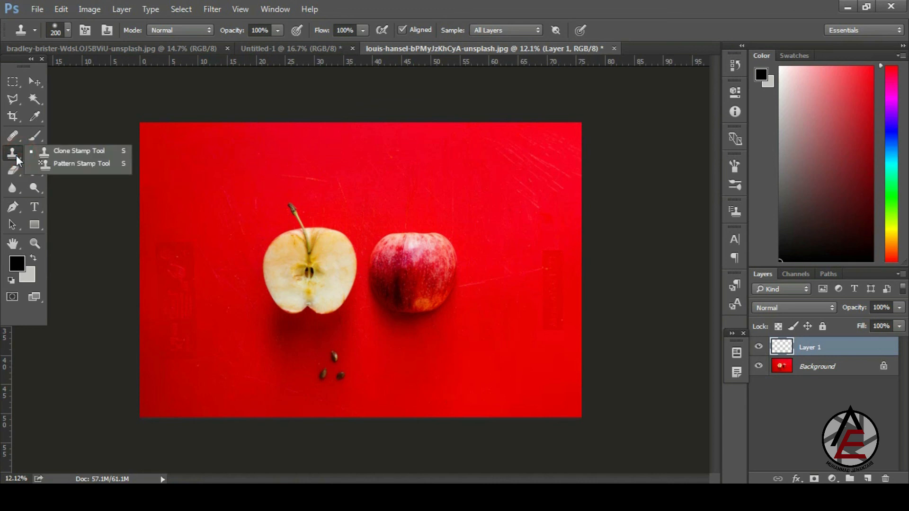
pyautogui.click(16, 156)
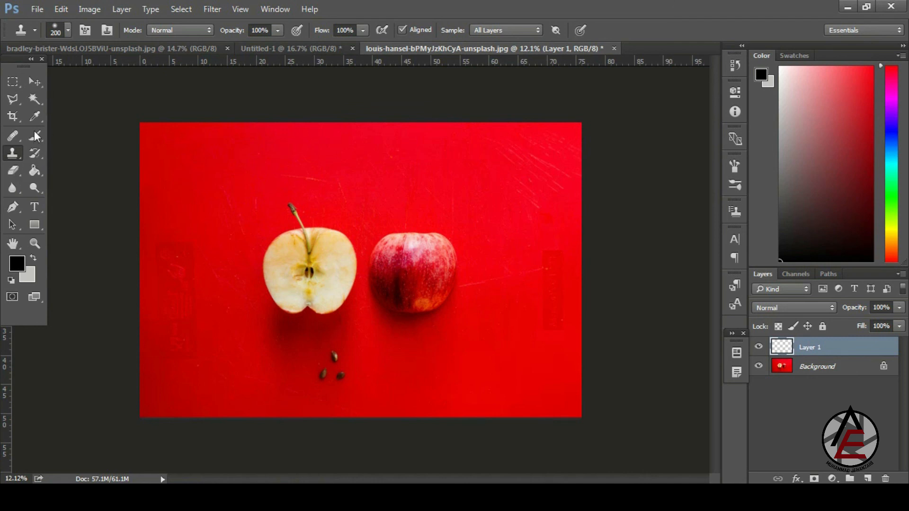
pyautogui.click(16, 137)
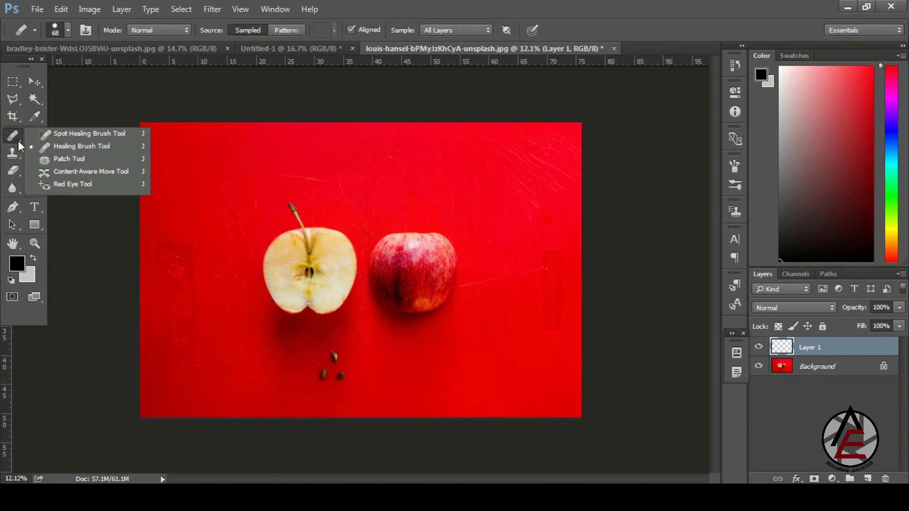
pyautogui.click(52, 150)
pyautogui.click(15, 156)
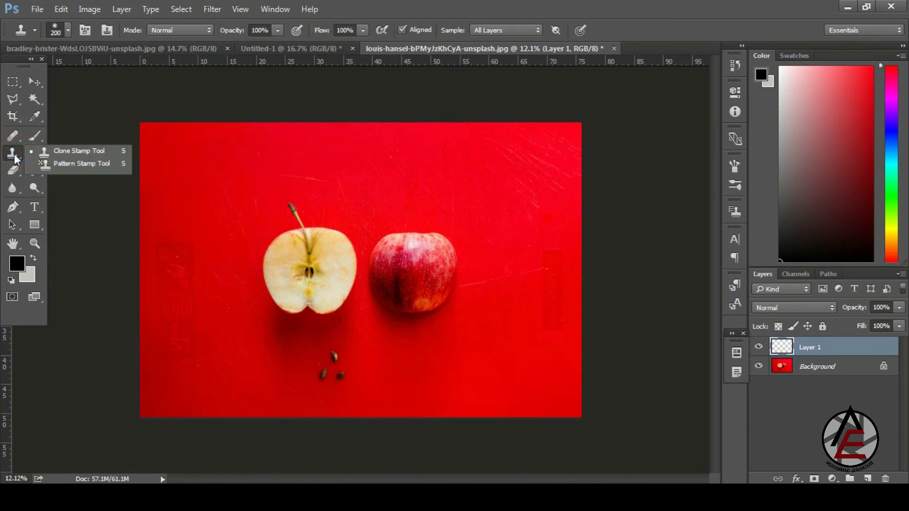
pyautogui.keyDown('alt'); pyautogui.click(395, 177); pyautogui.keyUp('alt')
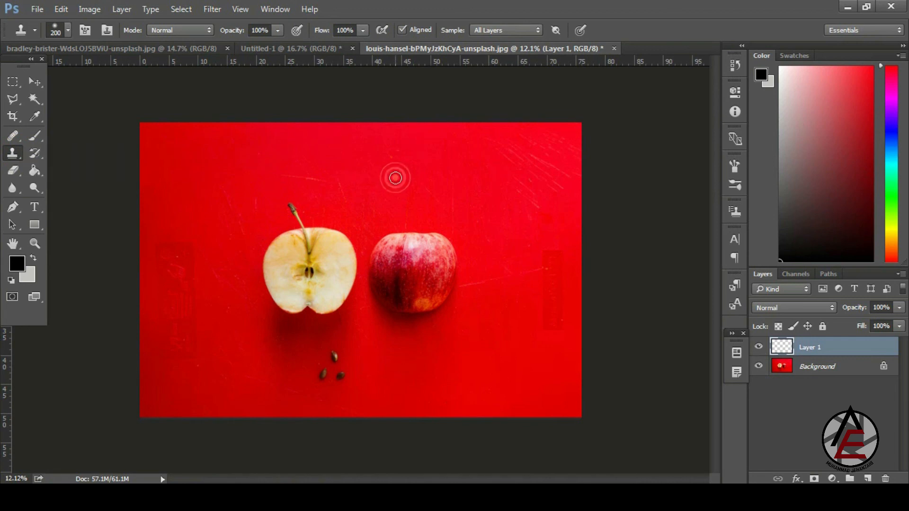